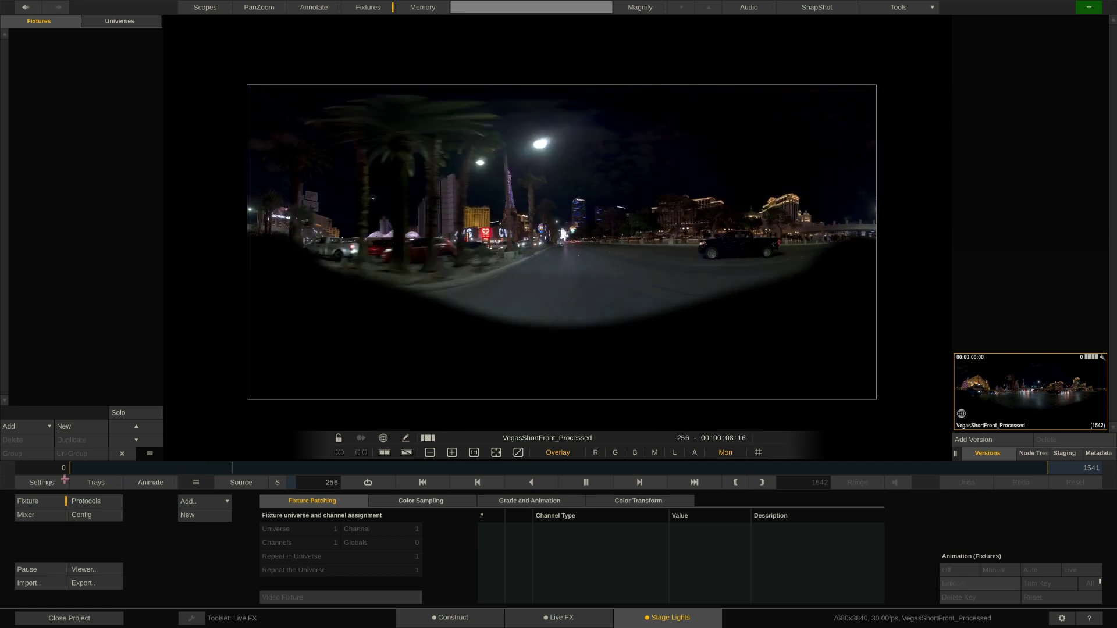
- Look through the fixture-adding options in the patching area, then dismiss them
click(47, 425)
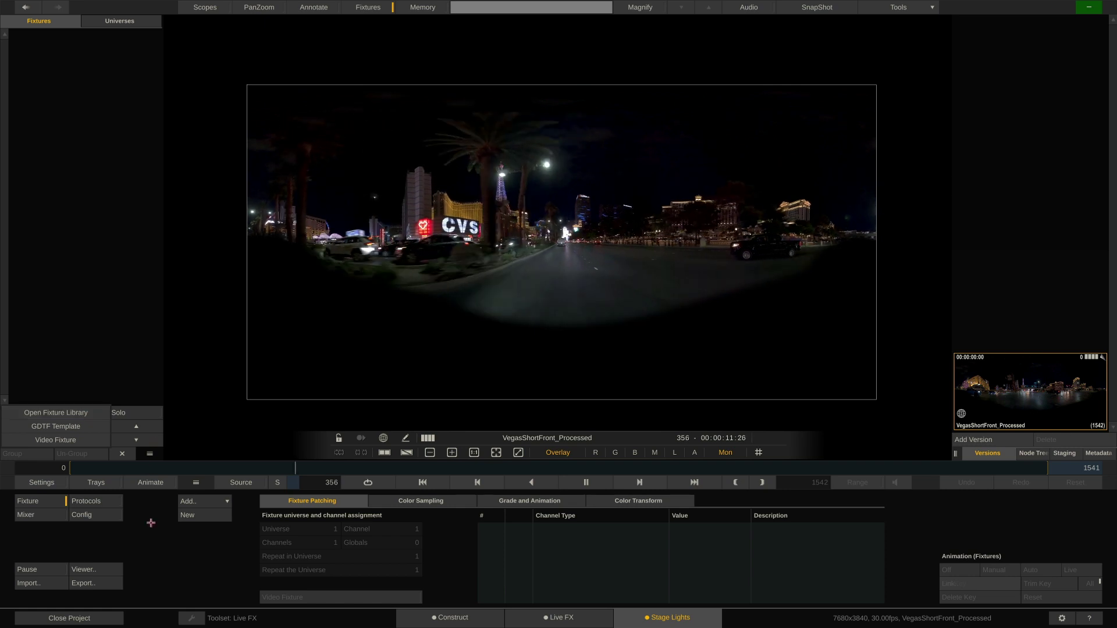
click(203, 501)
click(204, 501)
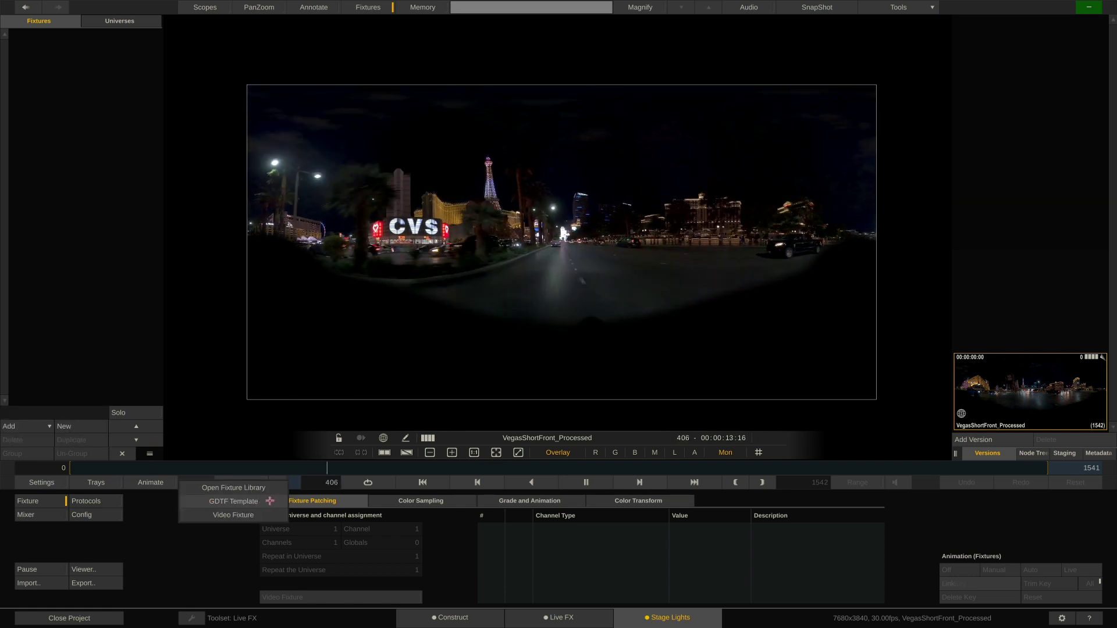
click(209, 535)
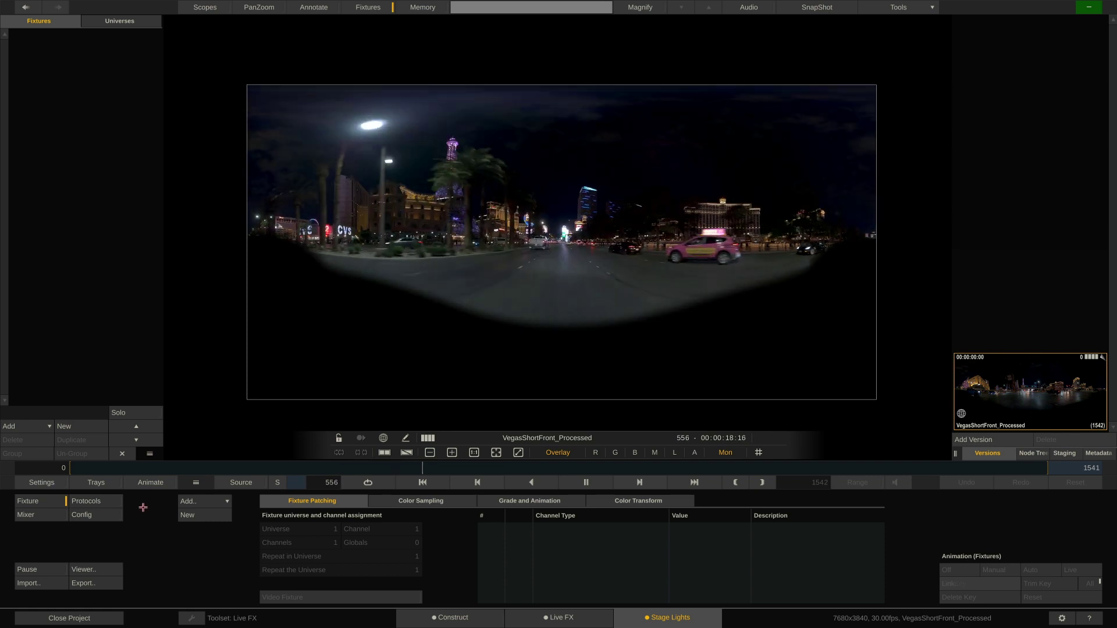
- Check the DMX specification PDF, then return to the Live FX patching page
key(alt+Tab)
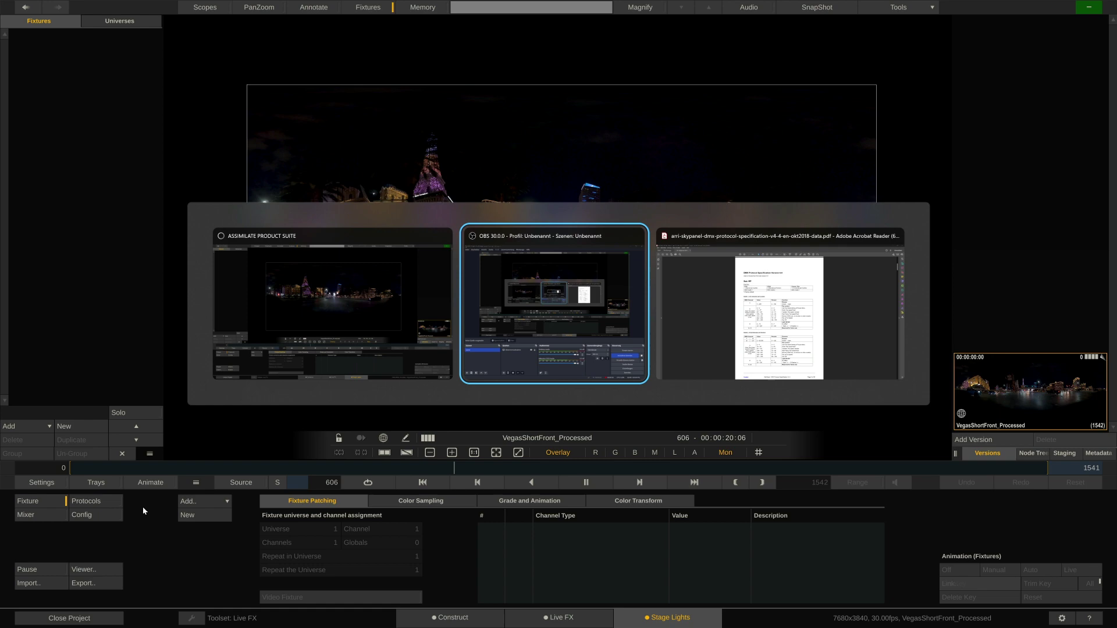
key(alt+Tab)
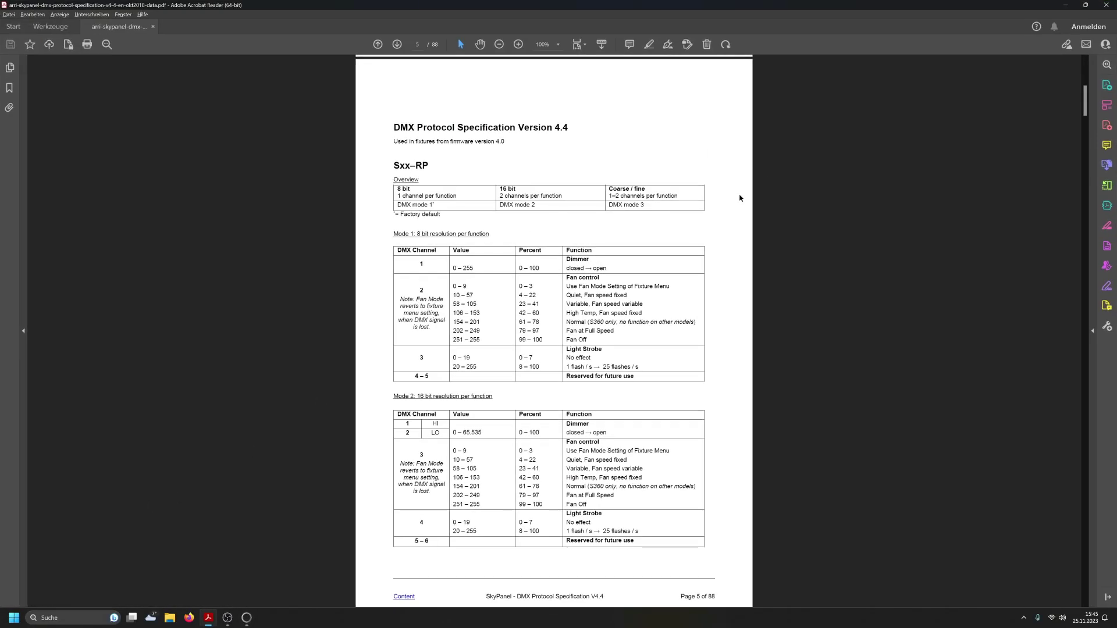
scroll(728, 195, down, 5)
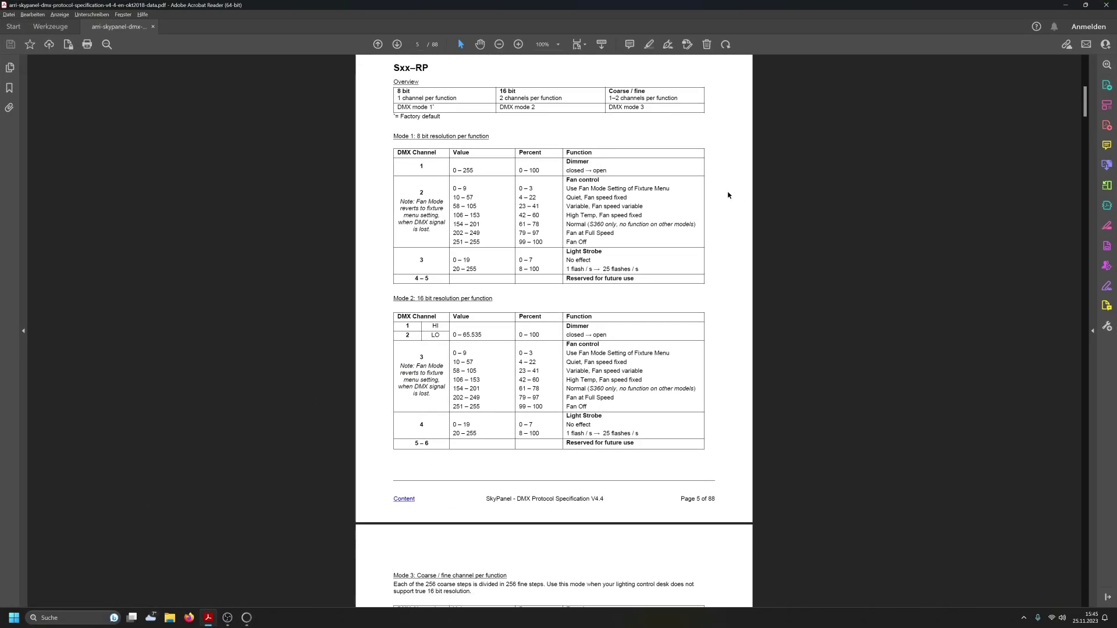
scroll(728, 195, down, 10)
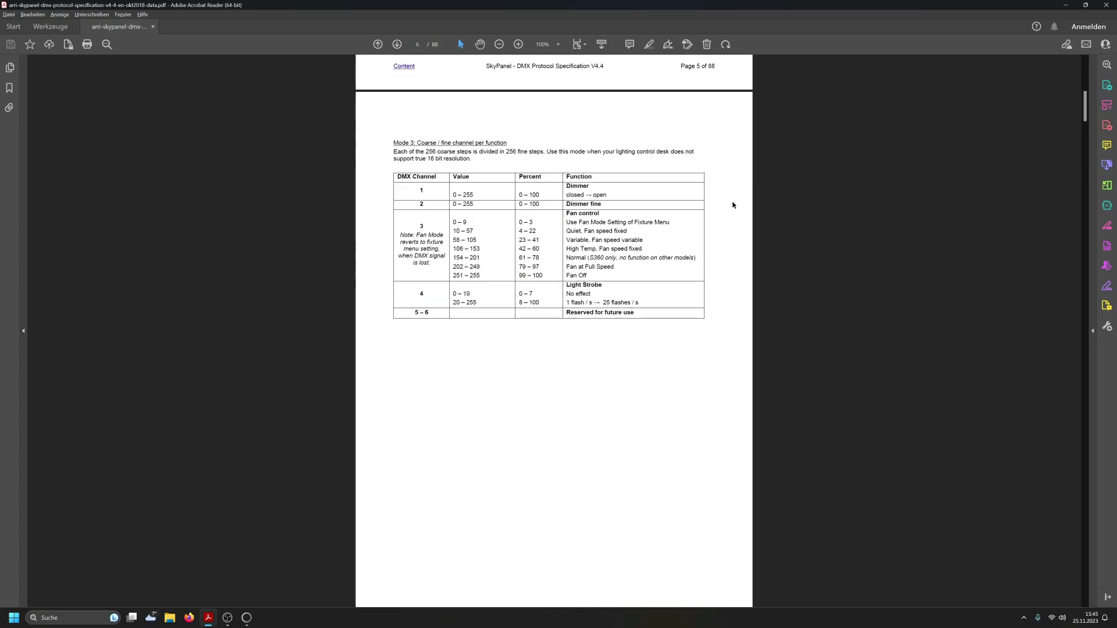
key(alt+Tab)
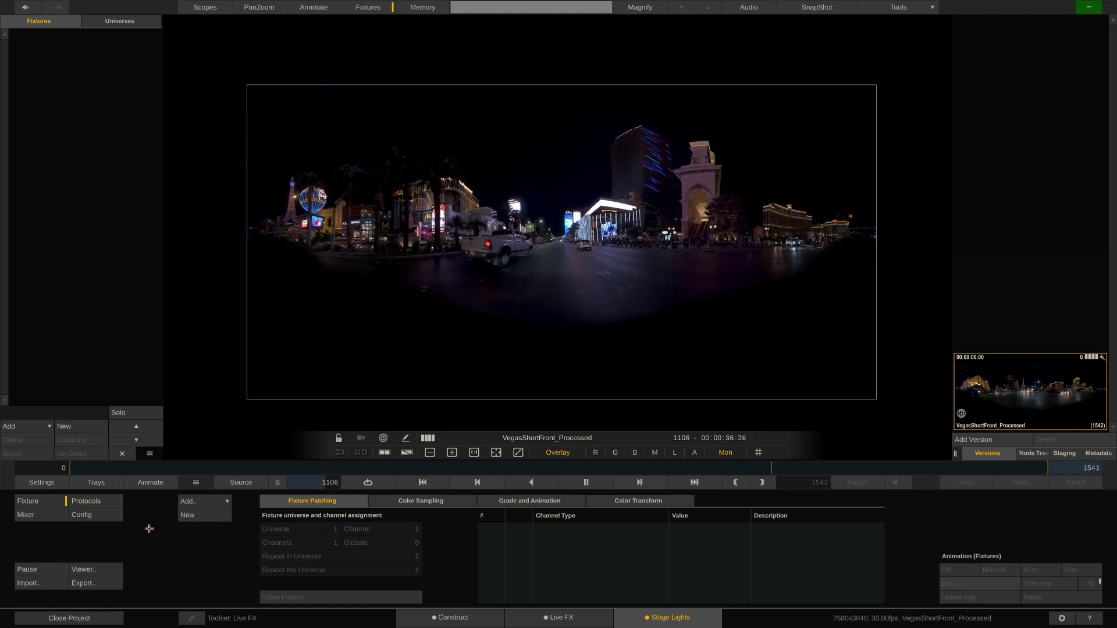
- Create the new fixture 'My fine Fixture' with 8 channels
click(69, 428)
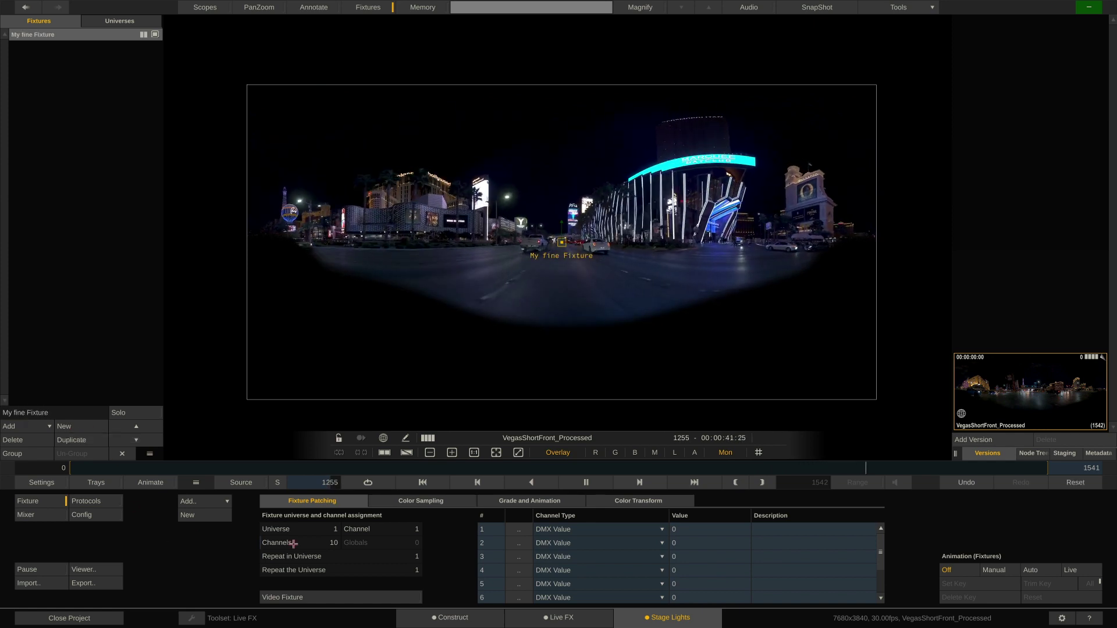
click(326, 542)
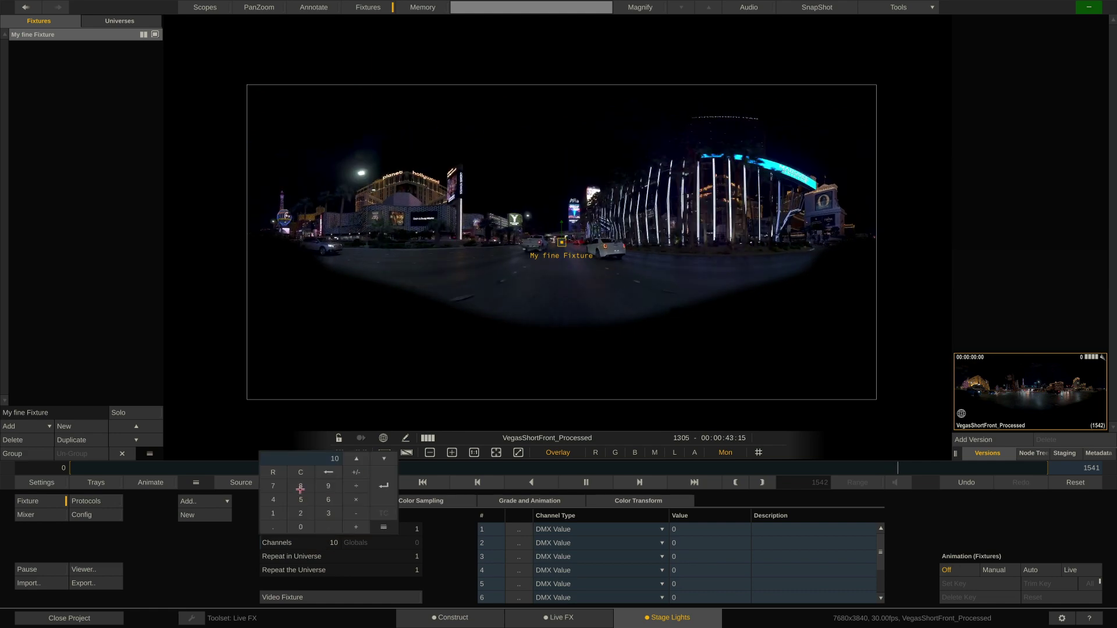
click(380, 484)
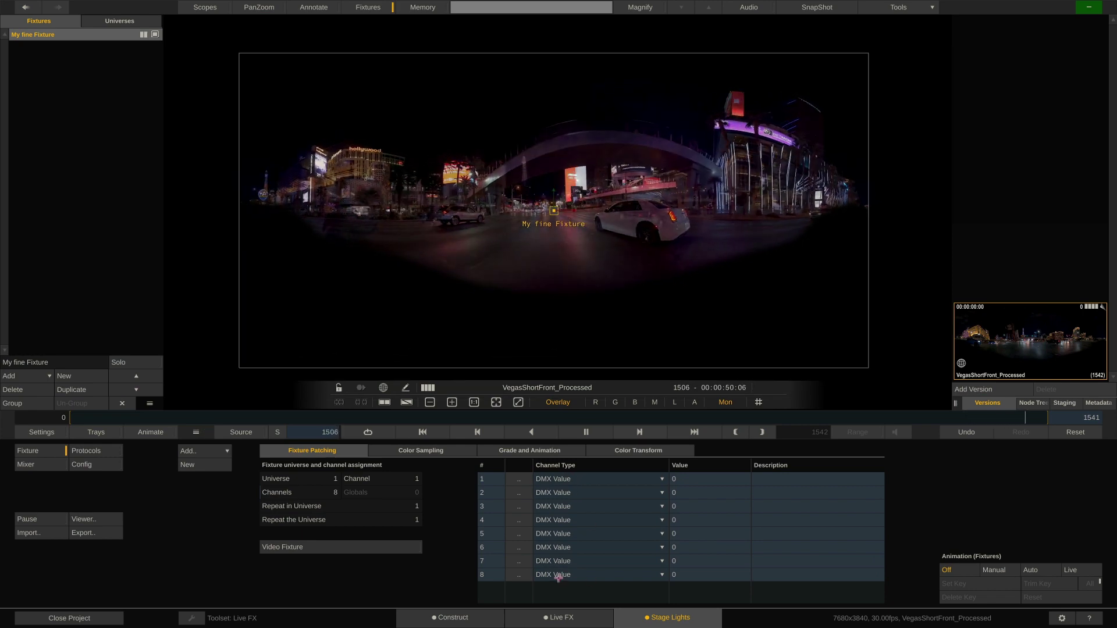
- Enter 120 as the DMX value of channel 1
click(708, 480)
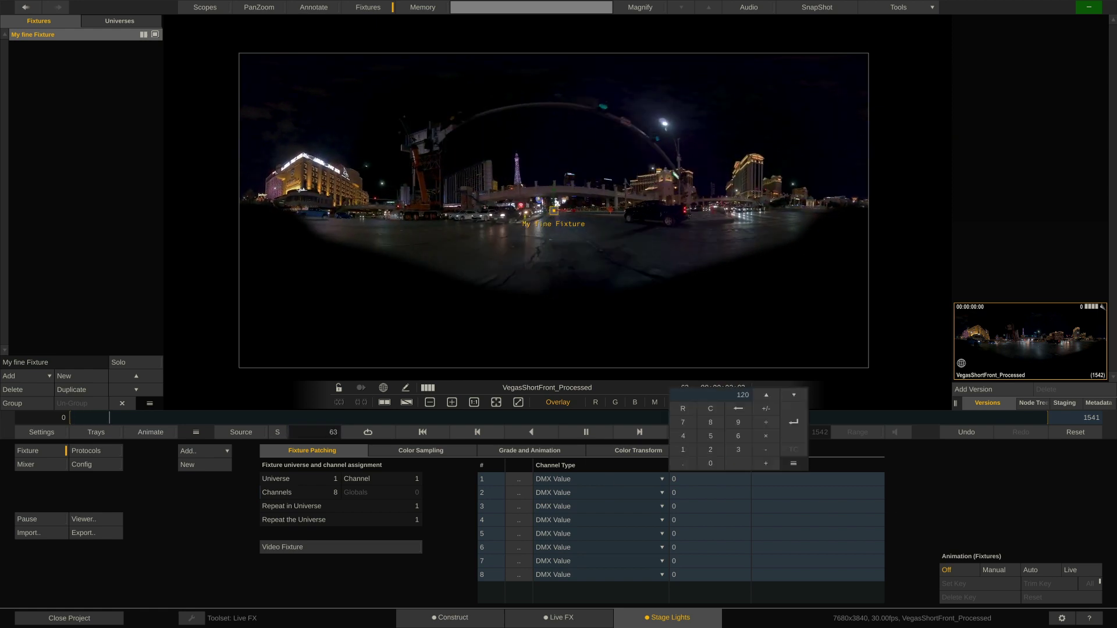
text(120)
key(Return)
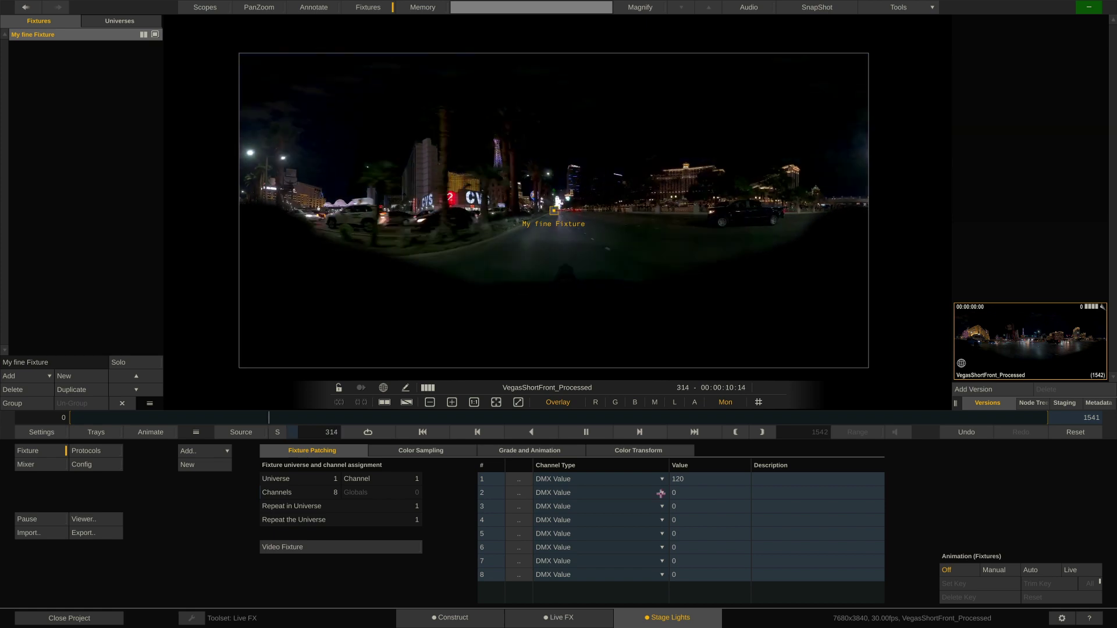
- Set channels 1–3 to Sample: Red, Sample: Green and Sample: Blue
click(634, 478)
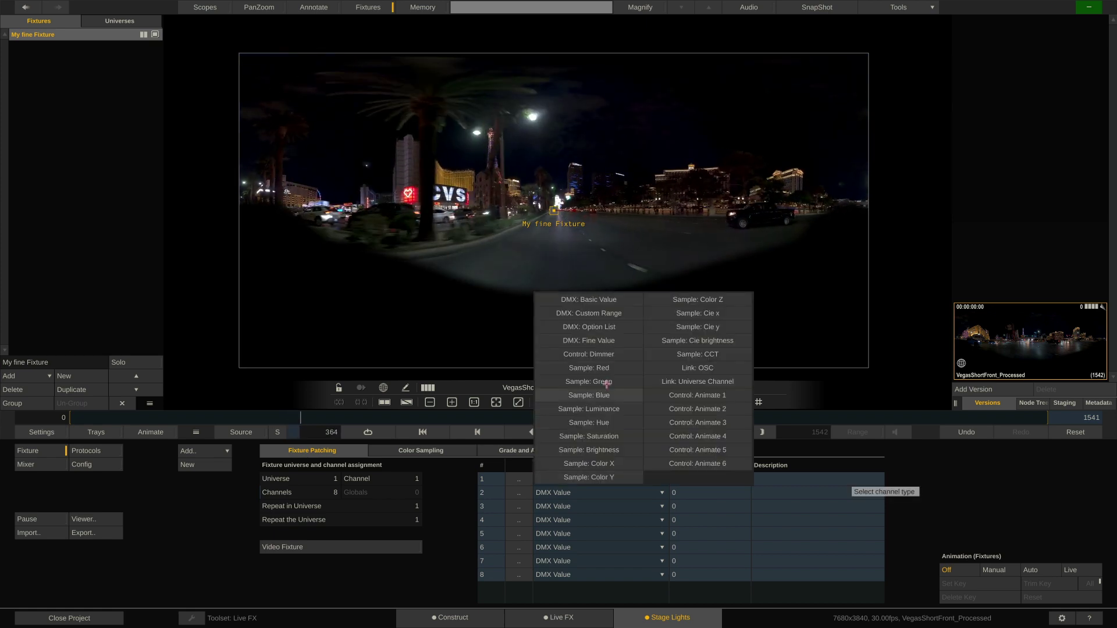
click(588, 357)
click(625, 492)
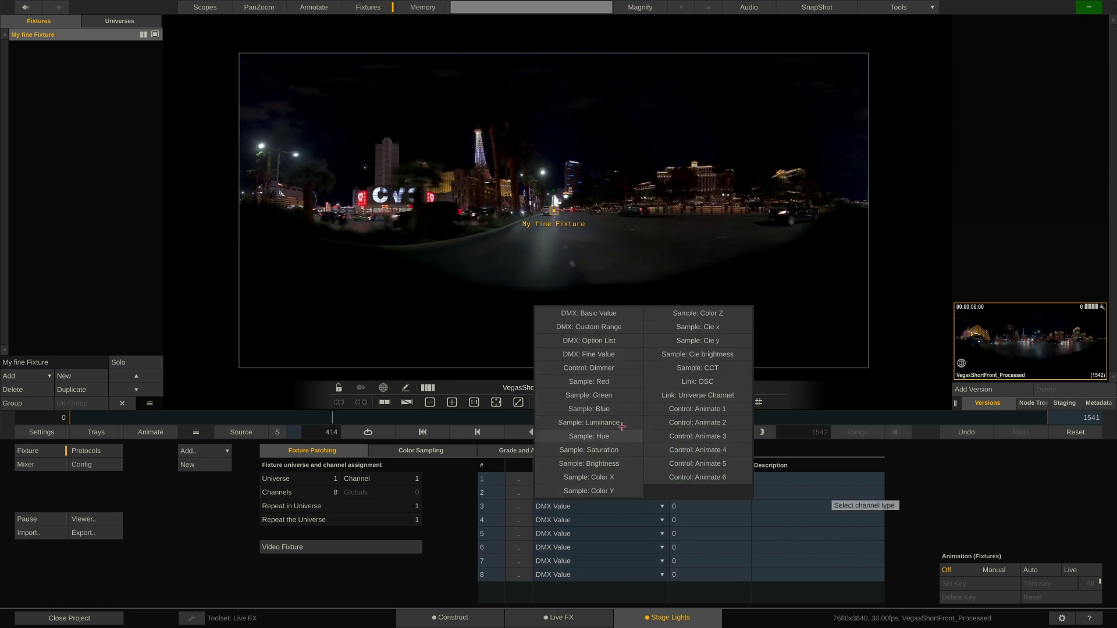
click(614, 395)
click(610, 507)
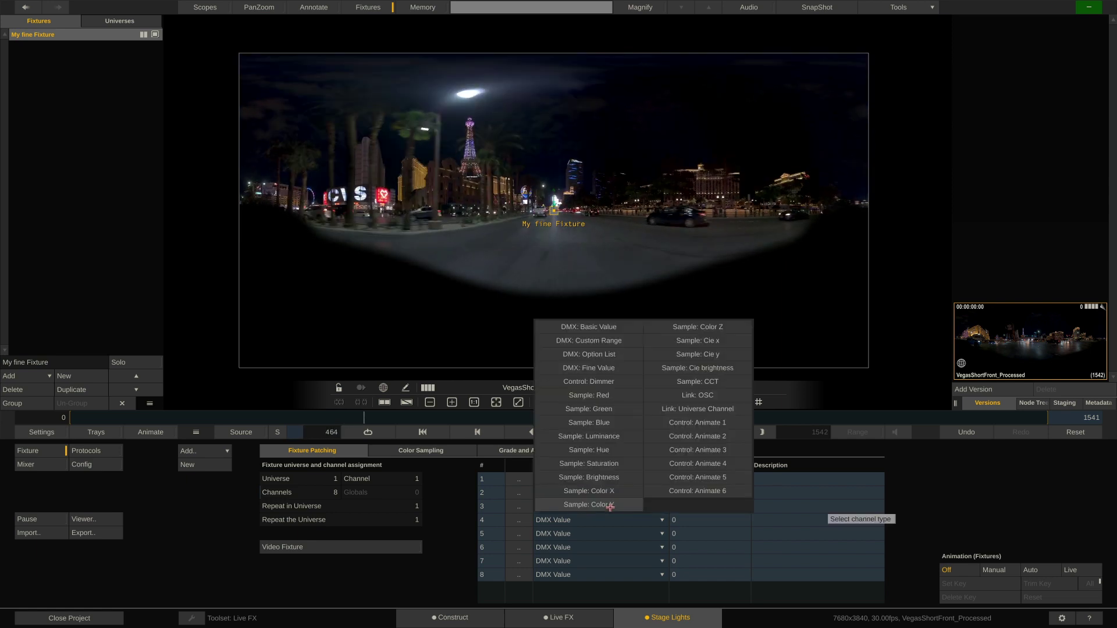
click(613, 419)
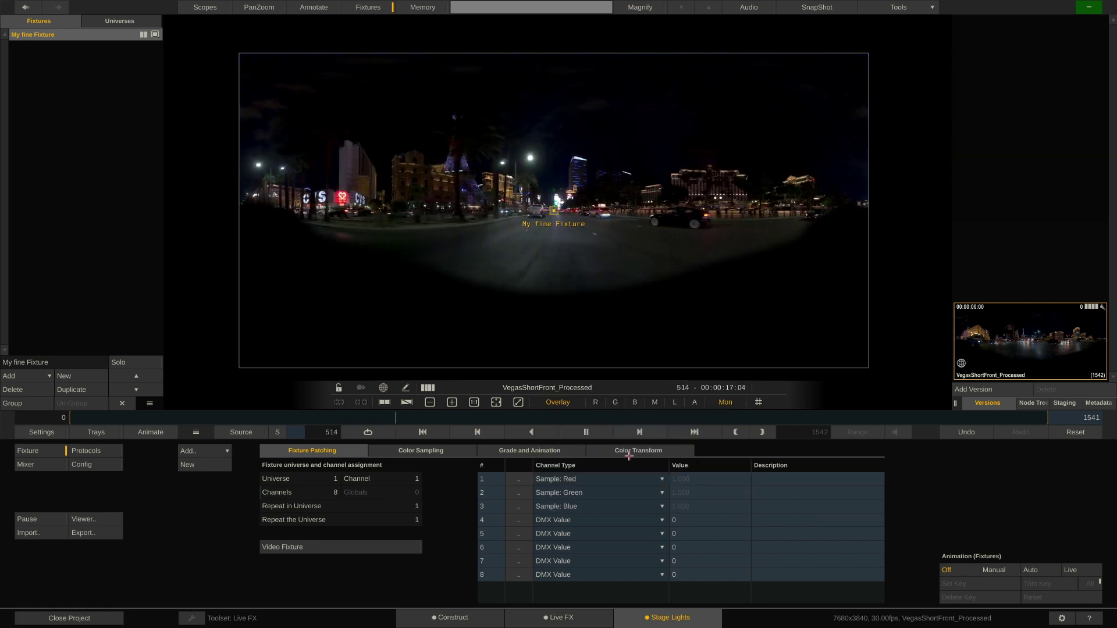
- Draw the sampling box around the fixture and enlarge the video in the viewer
drag(557, 208, 508, 241)
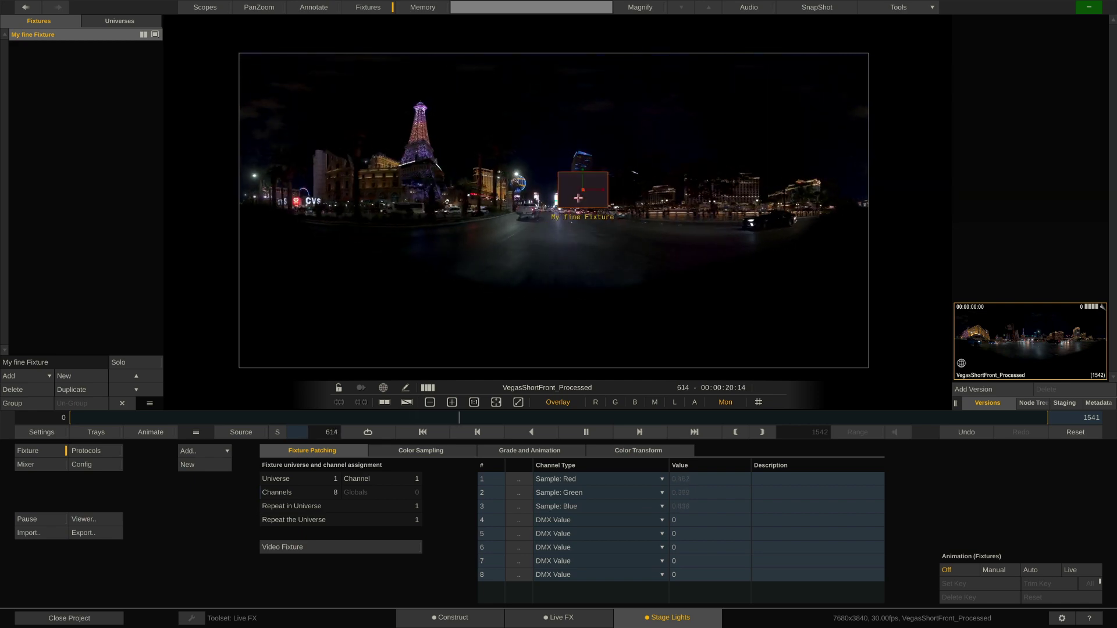
scroll(567, 223, up, 3)
drag(567, 223, 573, 310)
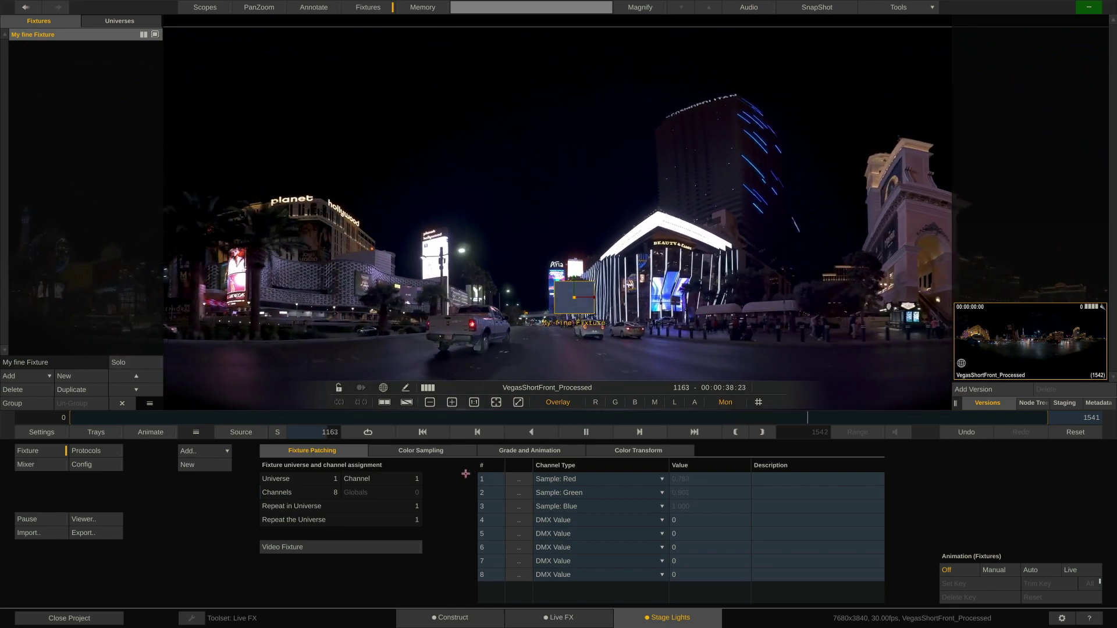
- Set channels 2–6 to Red Fine, Sample: Green, Green Fine, Sample: Blue, Blue Fine
click(603, 492)
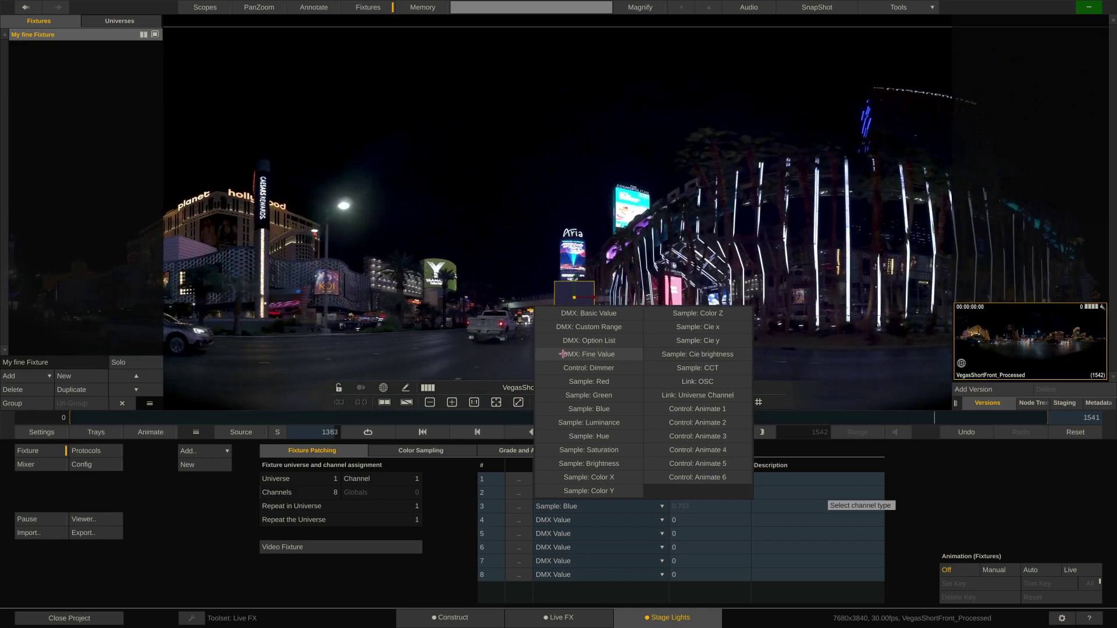
click(620, 355)
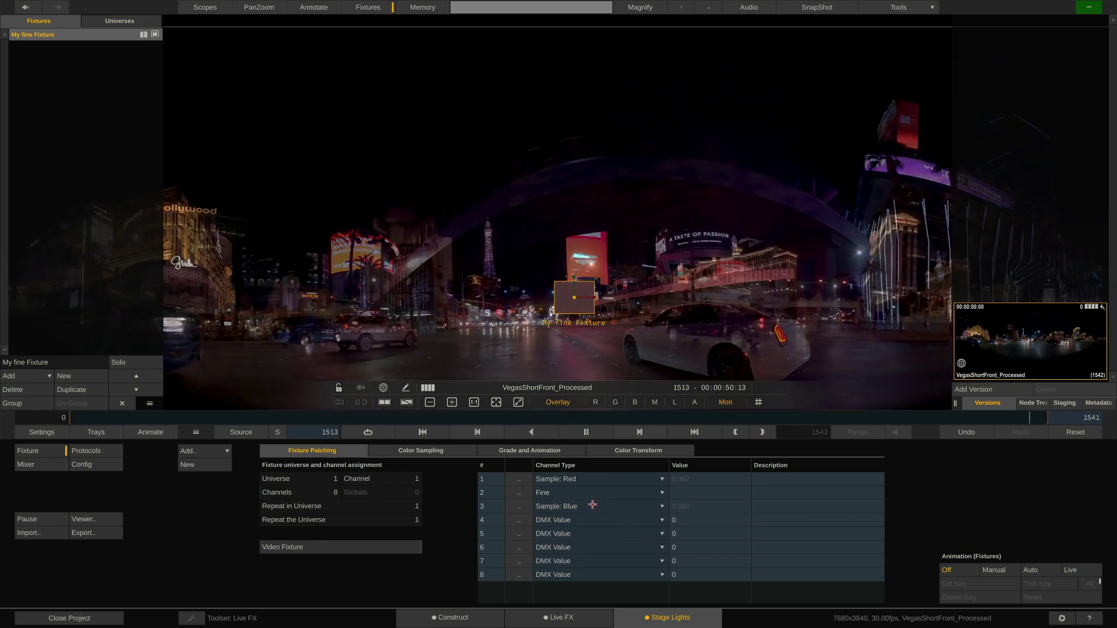
click(593, 505)
click(596, 417)
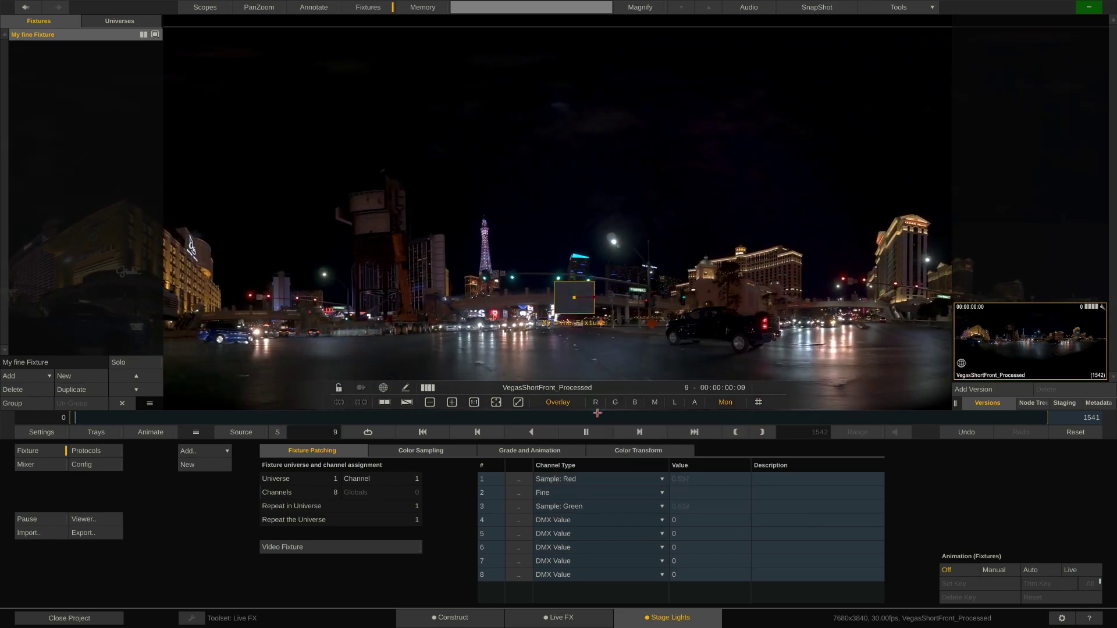
click(593, 520)
click(593, 435)
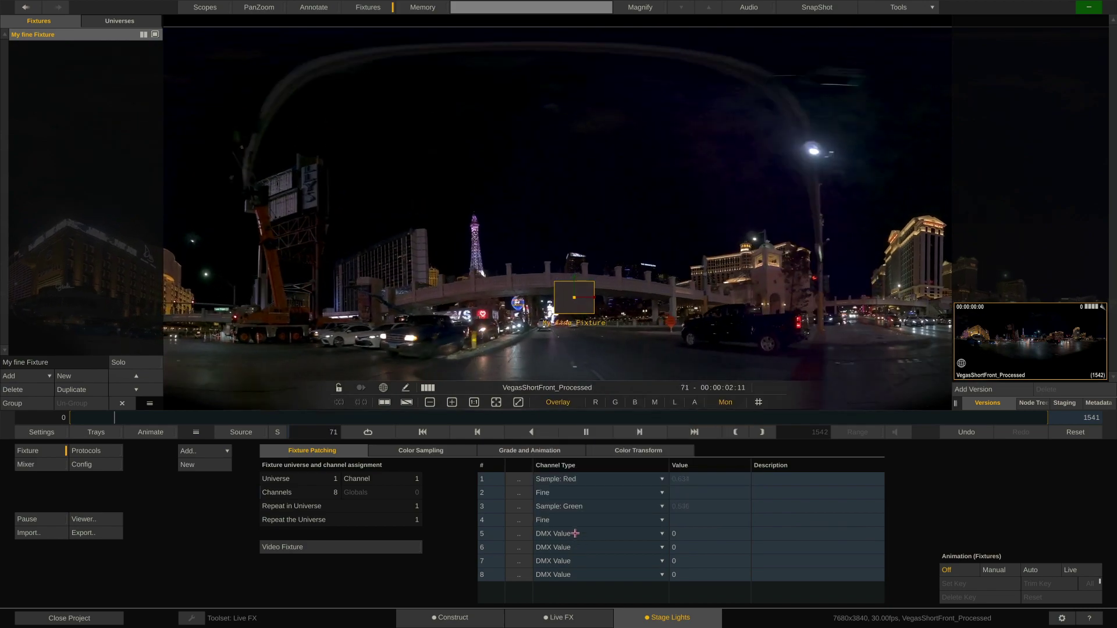
click(593, 533)
click(612, 446)
click(593, 547)
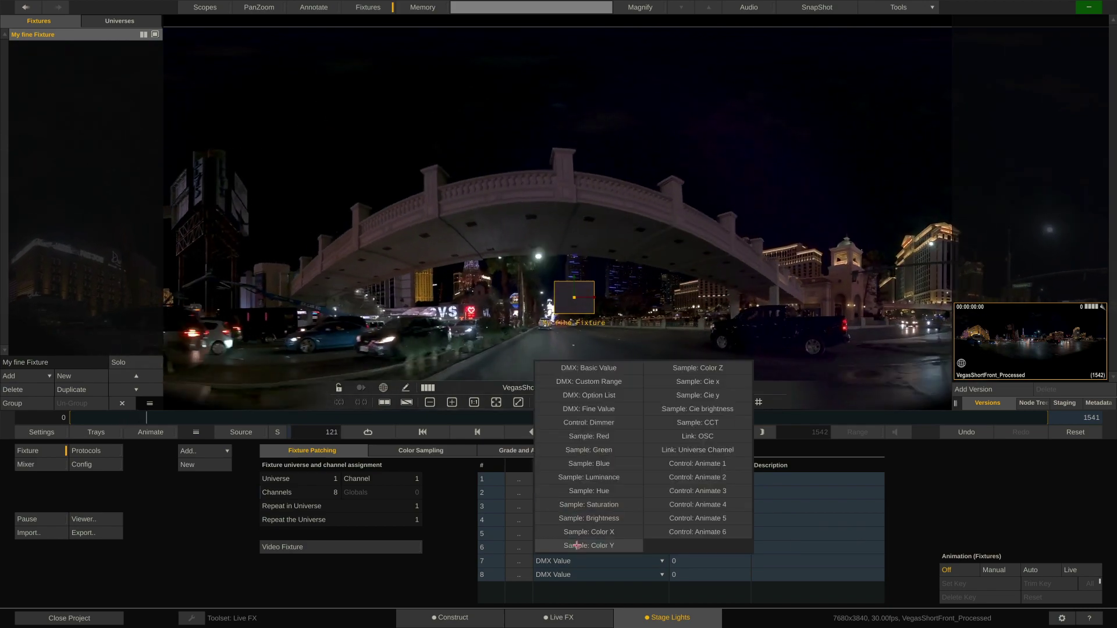
click(610, 407)
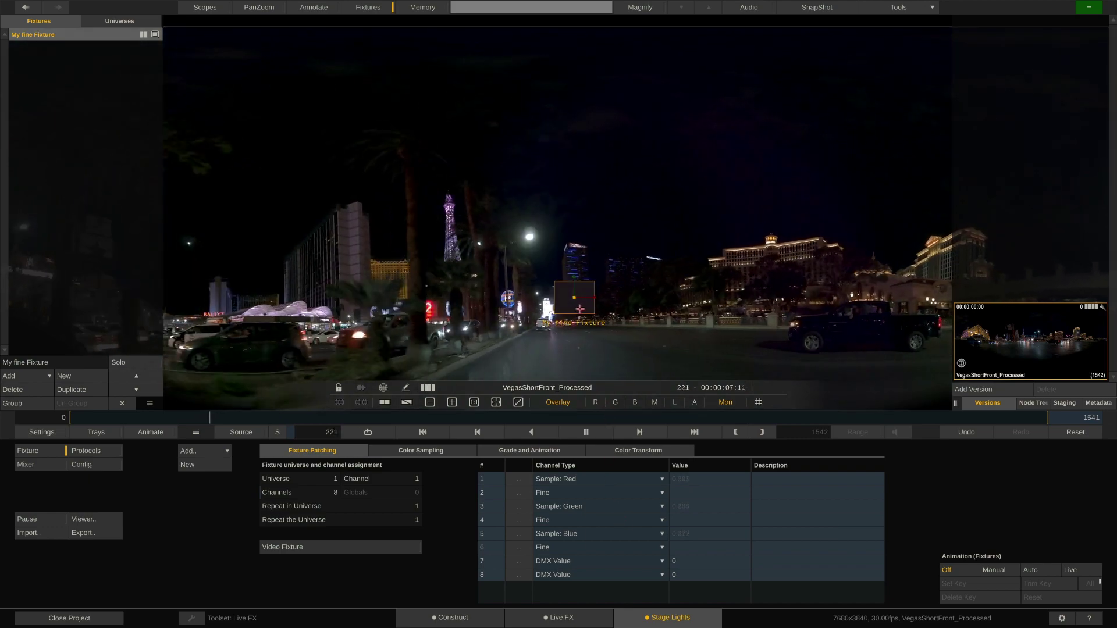
click(600, 561)
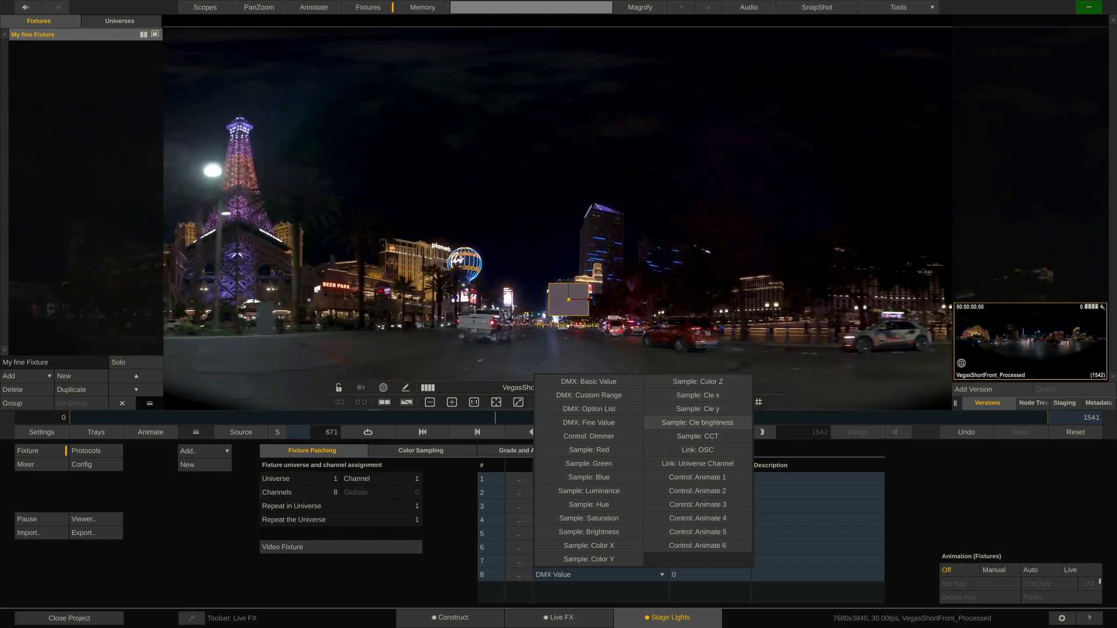
- Keep channel 7 as DMX Value and import the Quasar Q100R2 .fdmx profile from the Desktop
click(445, 500)
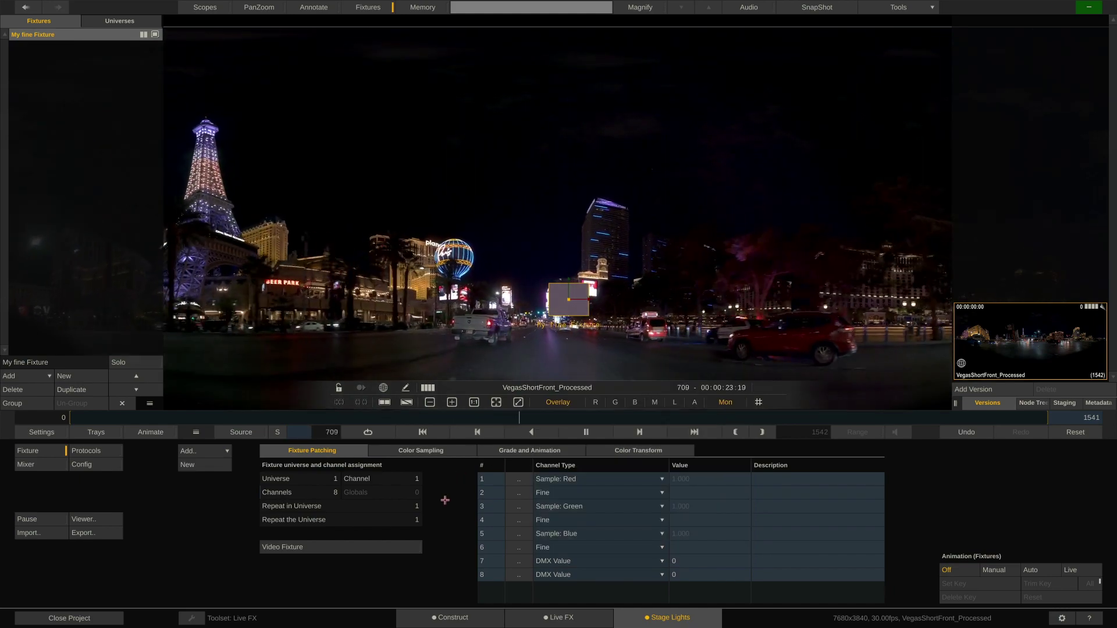
click(25, 534)
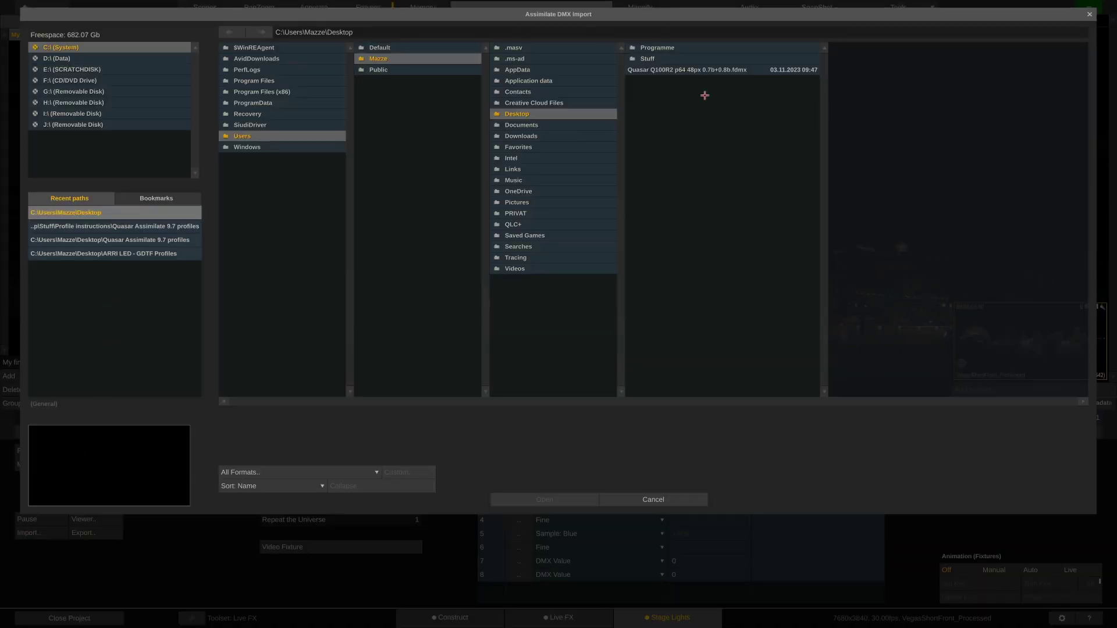
click(725, 70)
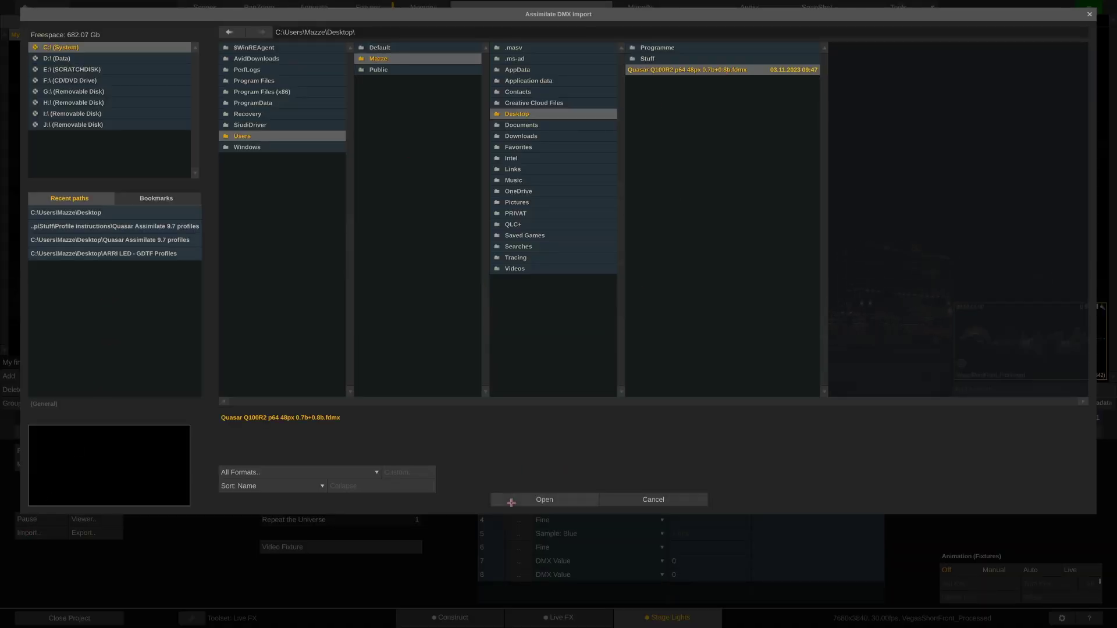
click(511, 500)
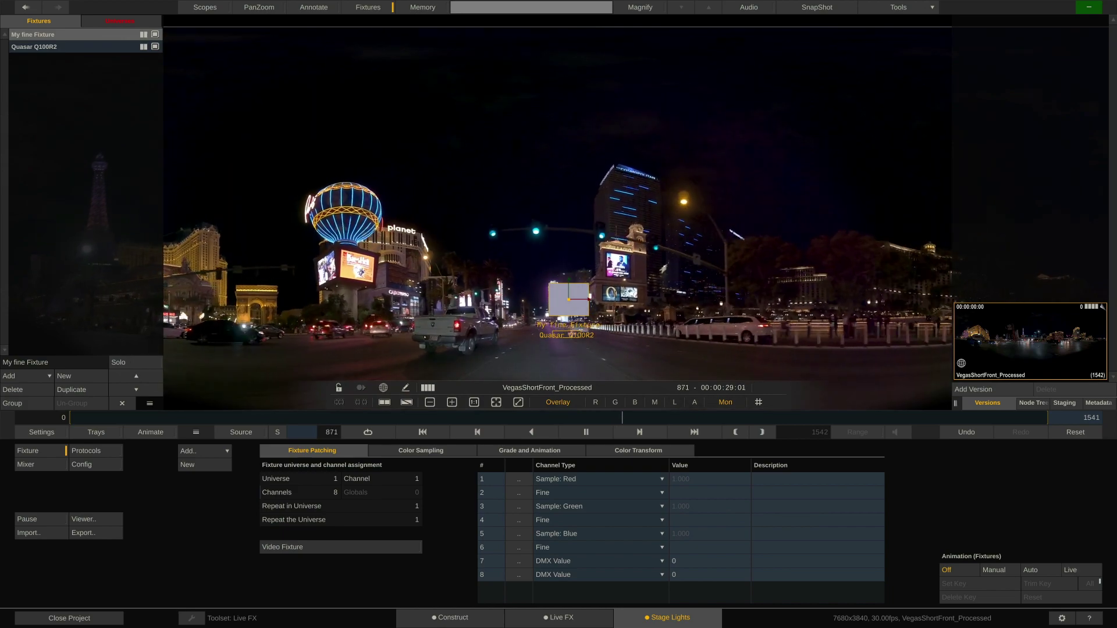
- Stretch the Quasar box wide across the street scene's centre and show universe assignments
click(34, 47)
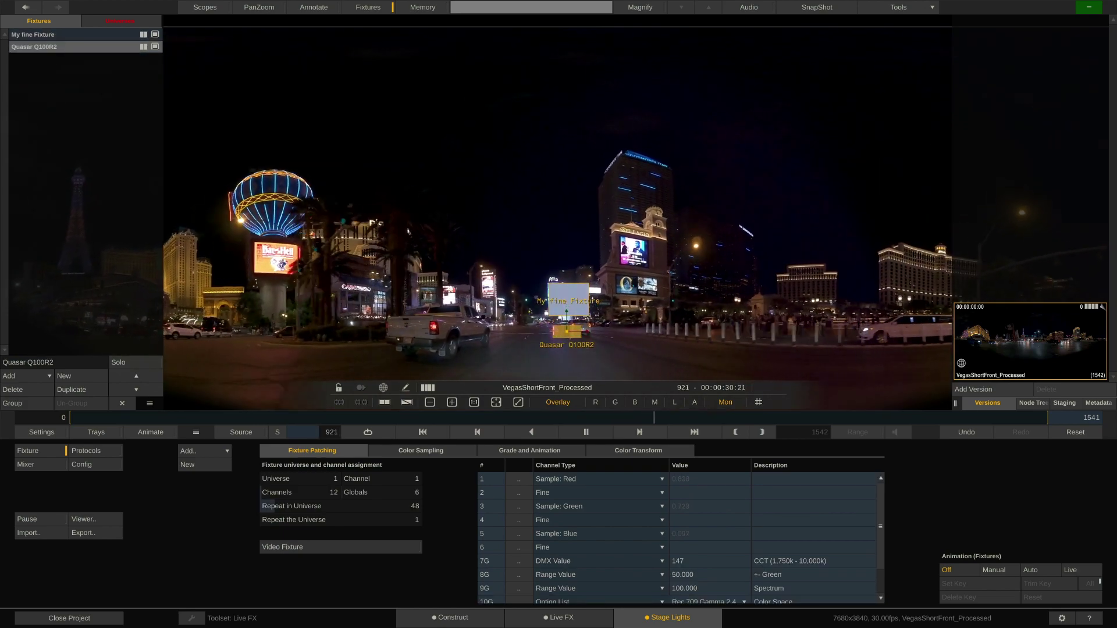
drag(554, 330, 501, 331)
drag(403, 329, 286, 321)
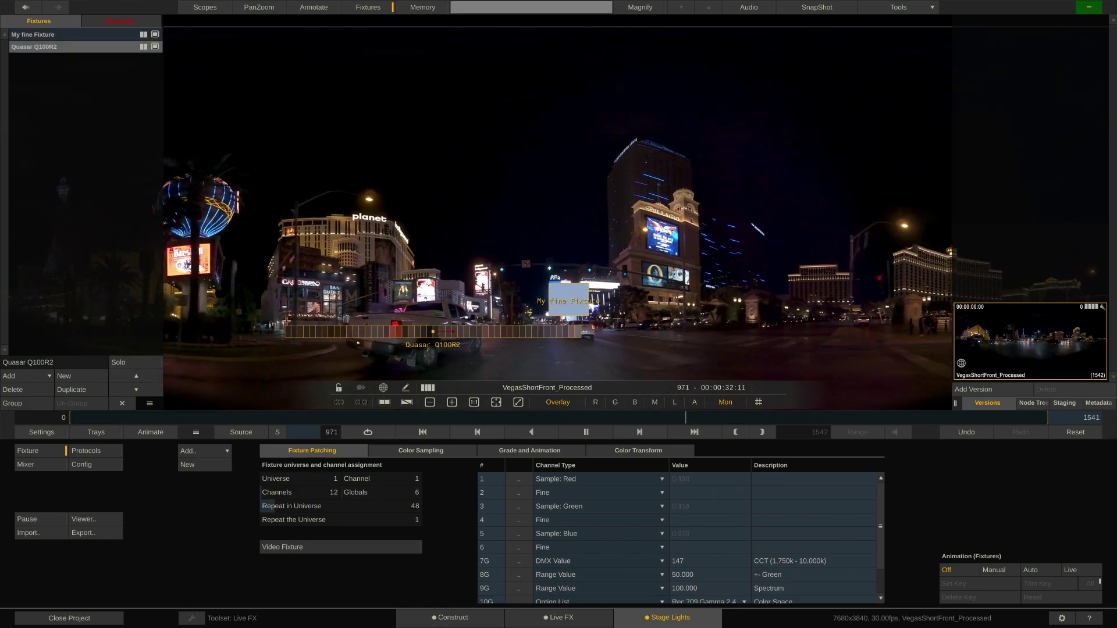
drag(440, 336, 610, 301)
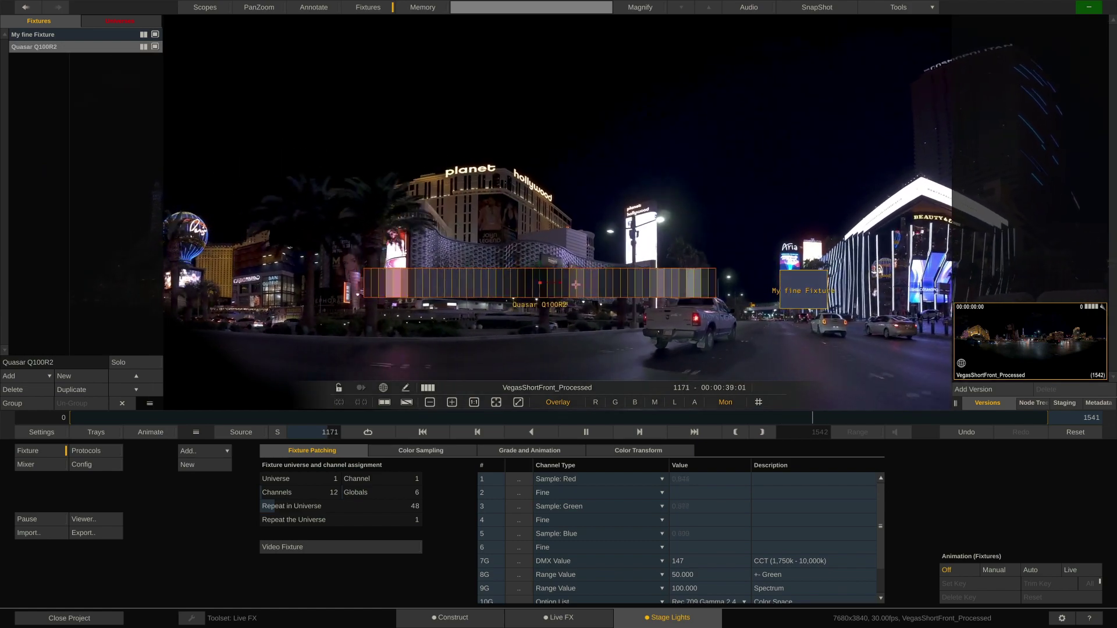
drag(592, 237, 597, 287)
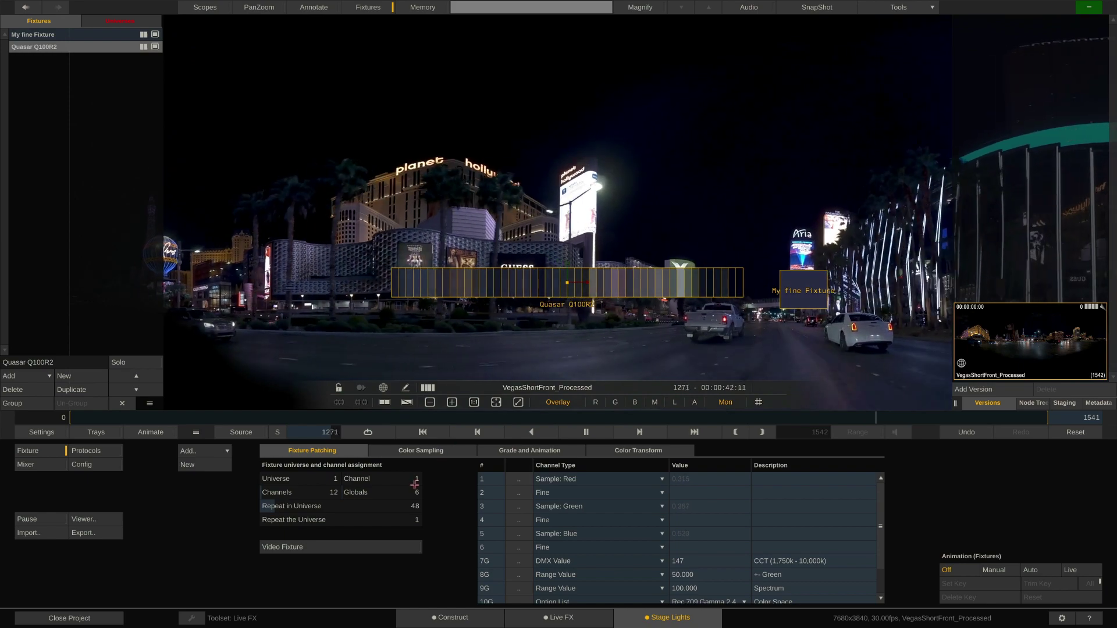
click(118, 23)
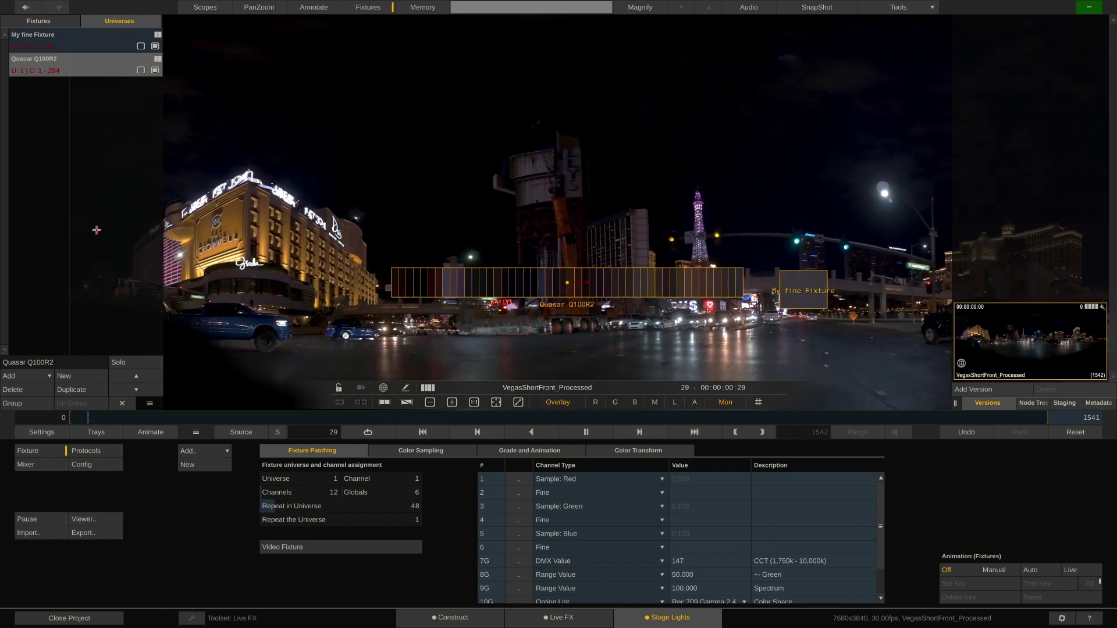
- Open the DMX Raw Viewer, reposition it, and track universe 1
click(86, 520)
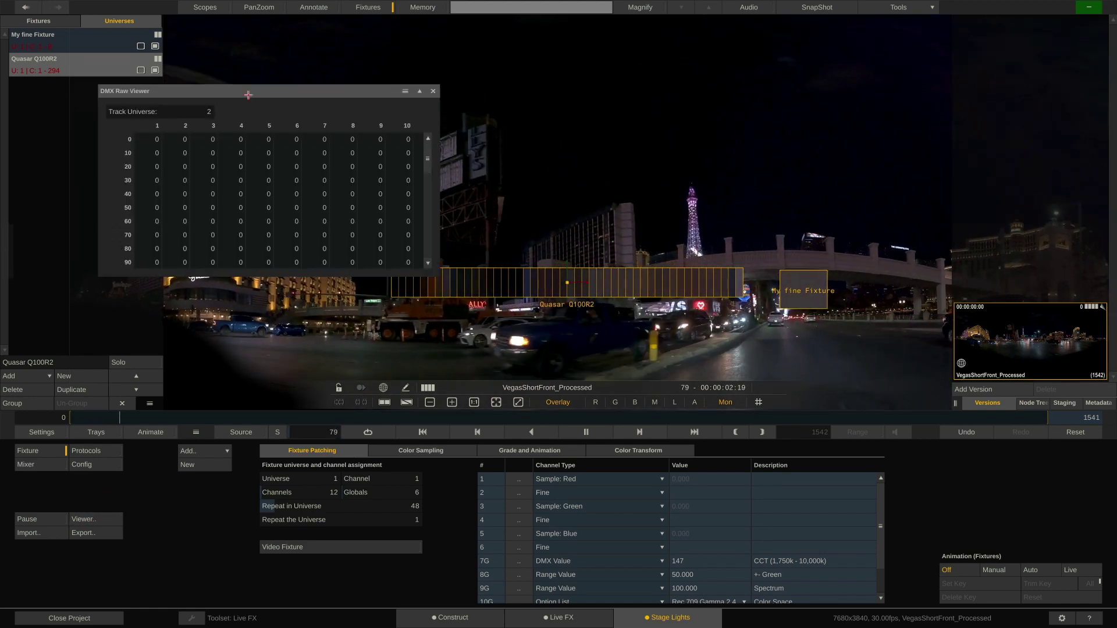
drag(254, 89, 338, 45)
click(244, 70)
click(256, 59)
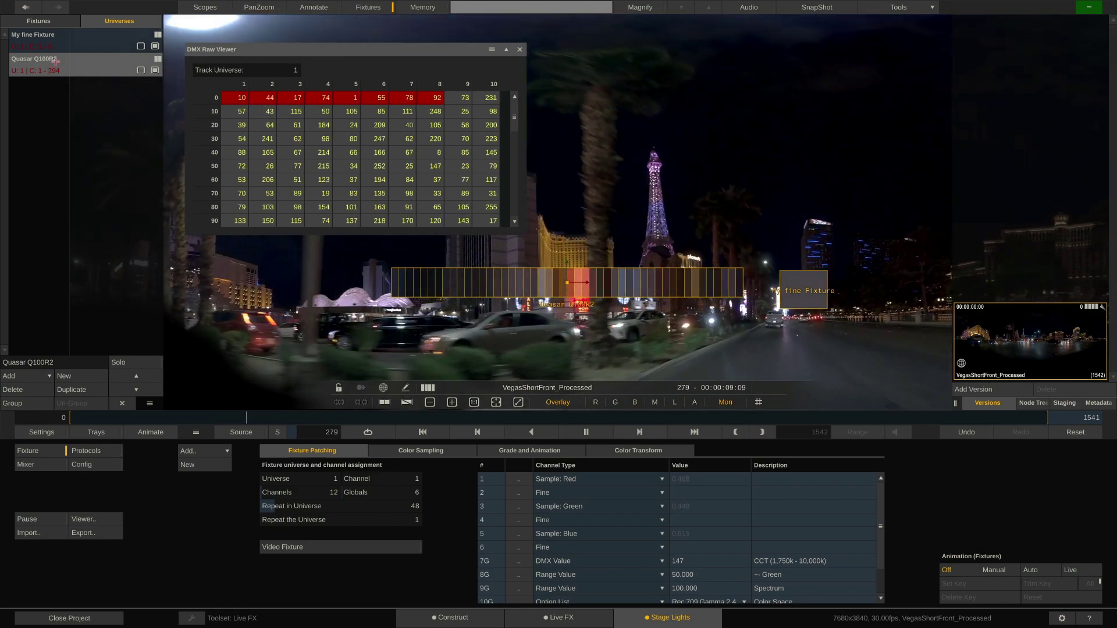
- Try start channel 9 for the Quasar, then set it back to channel 1
click(410, 485)
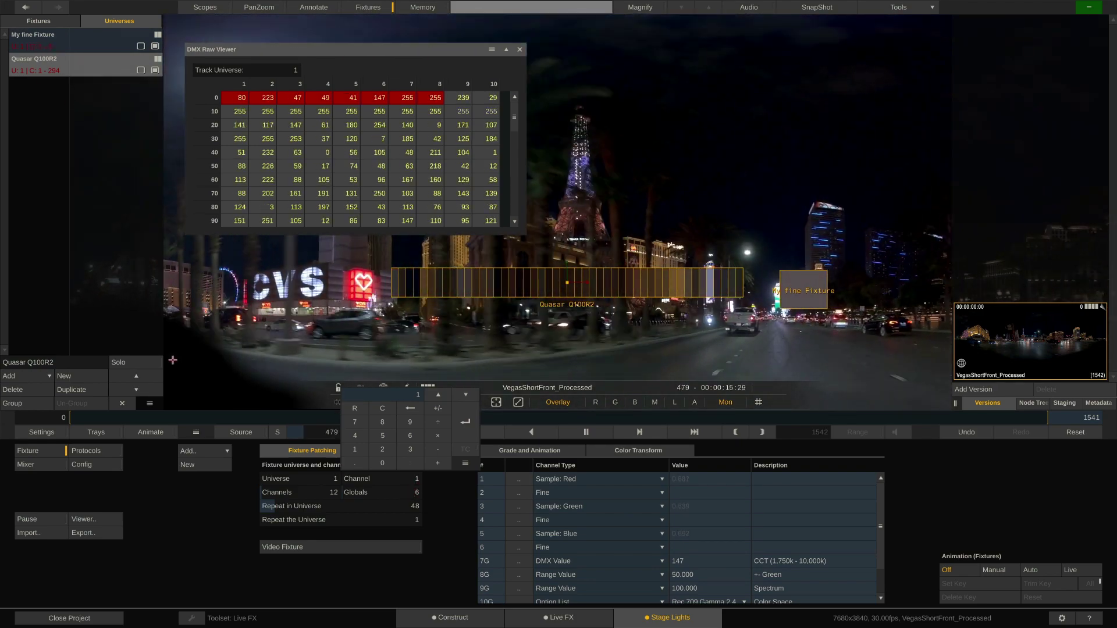
click(411, 421)
click(465, 421)
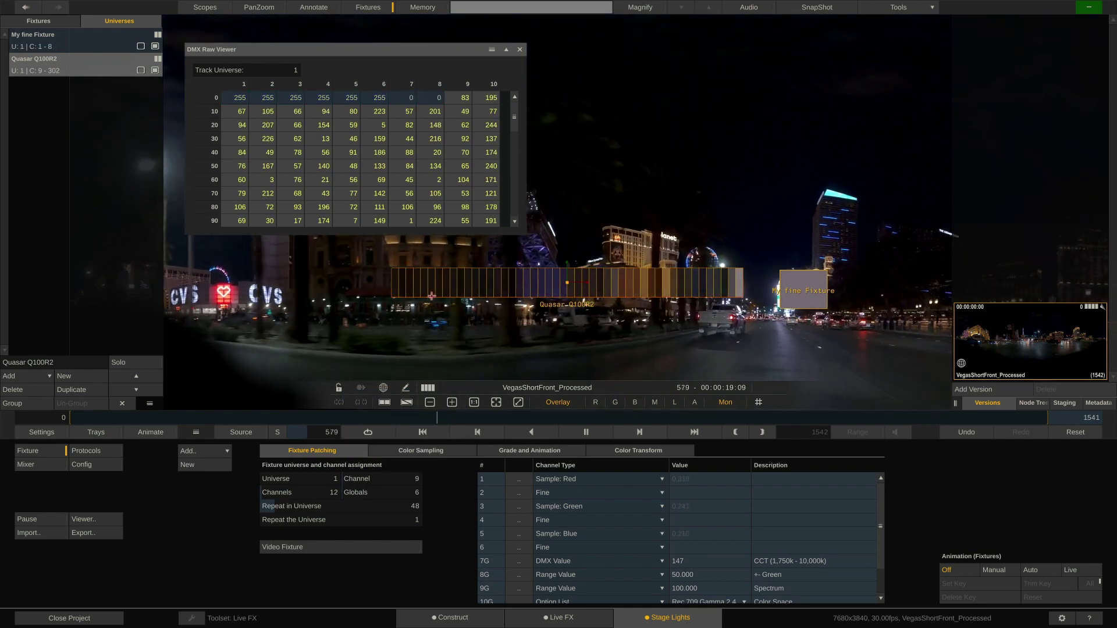
click(400, 479)
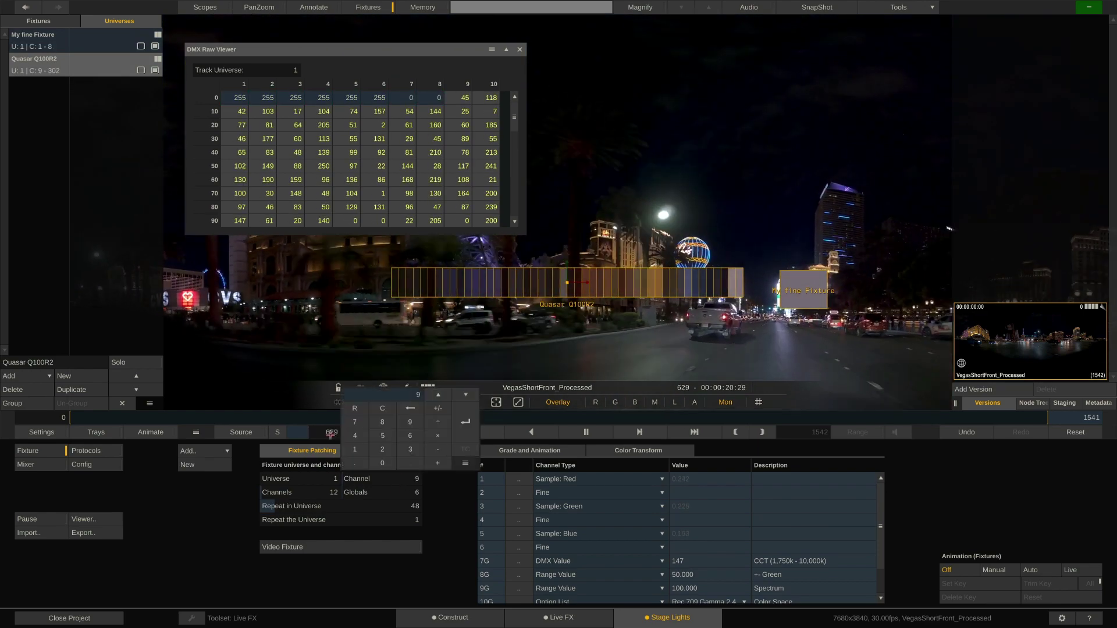
click(469, 423)
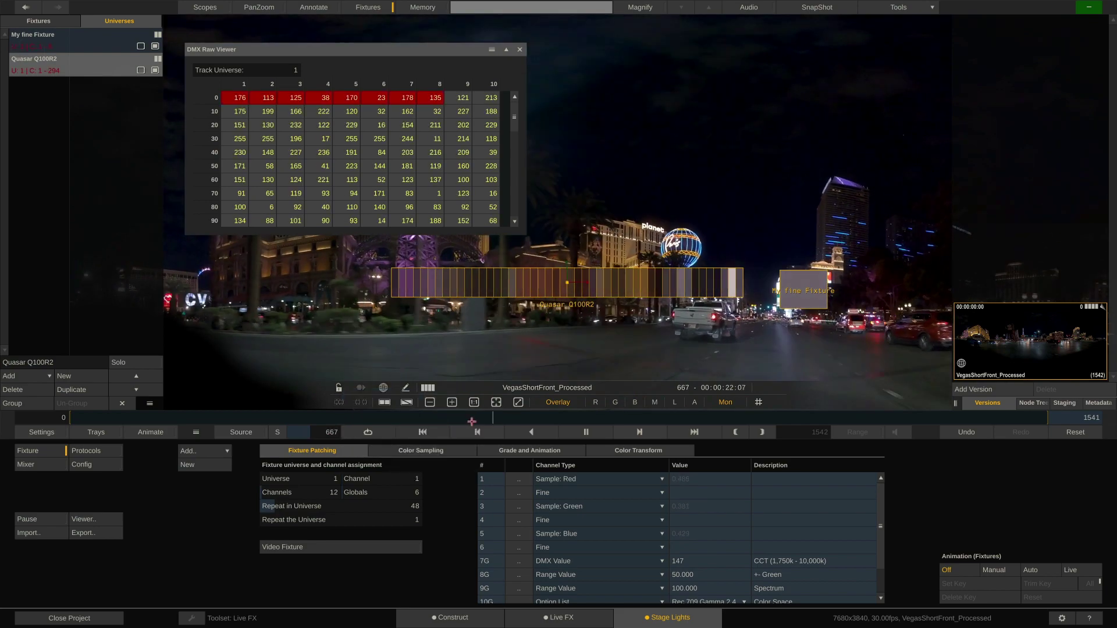
- Patch the Quasar Q100R2 onto universe 2
click(326, 479)
click(301, 449)
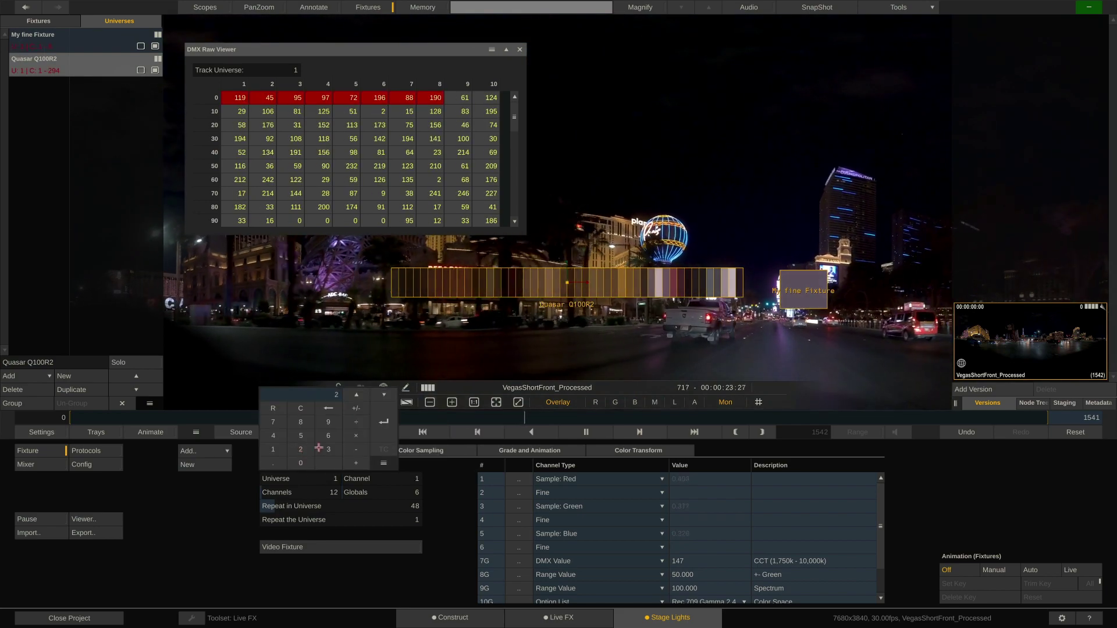
click(385, 420)
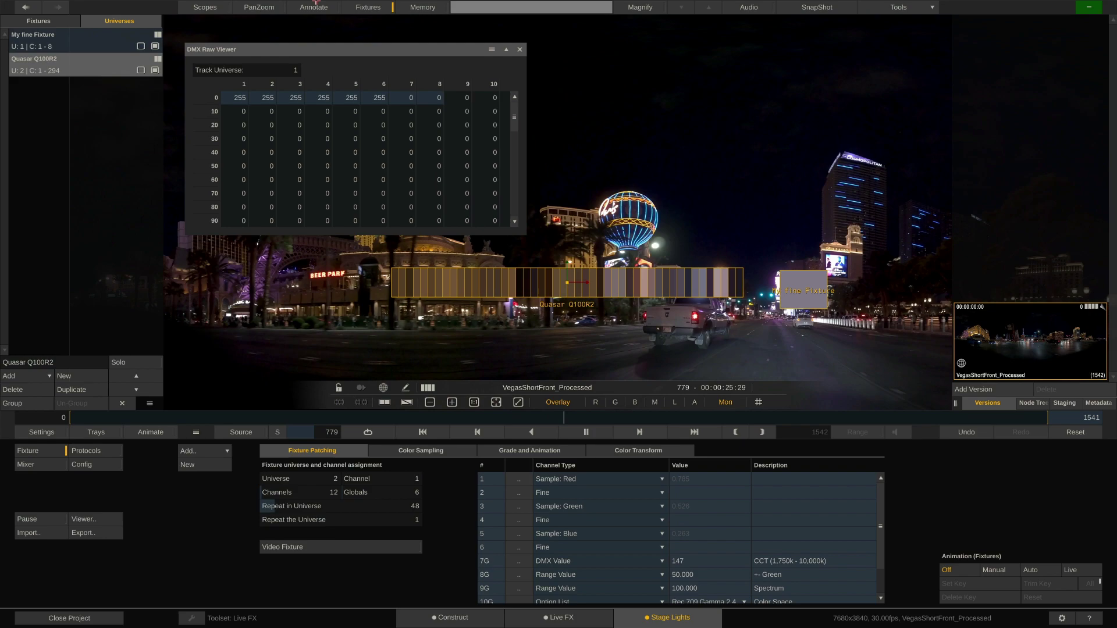
- Track universe 2 in the raw viewer, enlarge the lower panel, and widen the Quasar box left
click(289, 72)
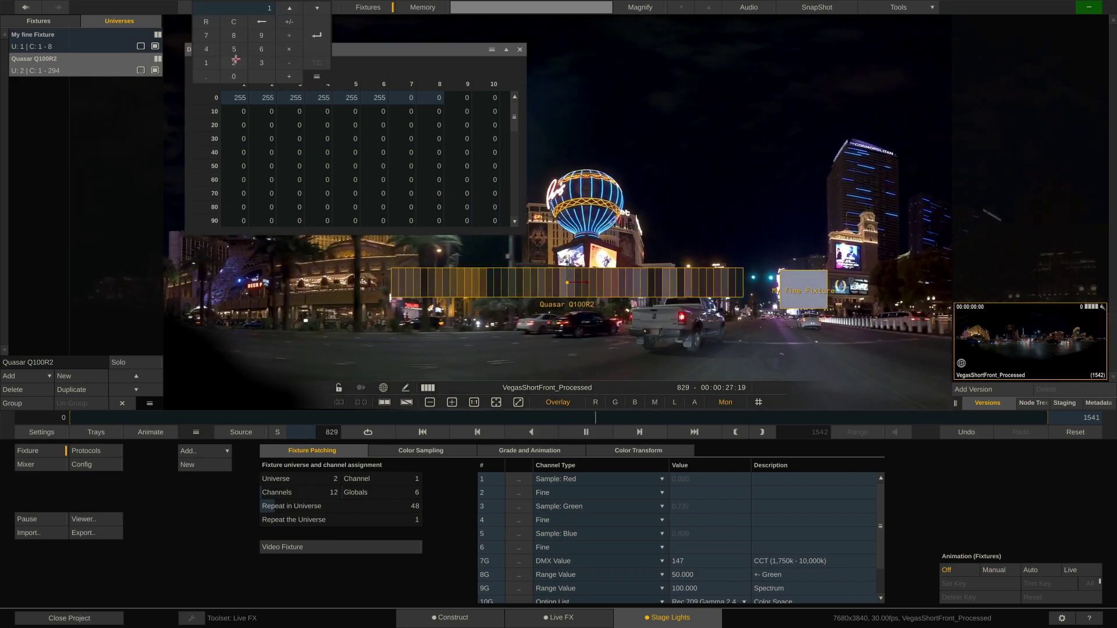
click(319, 33)
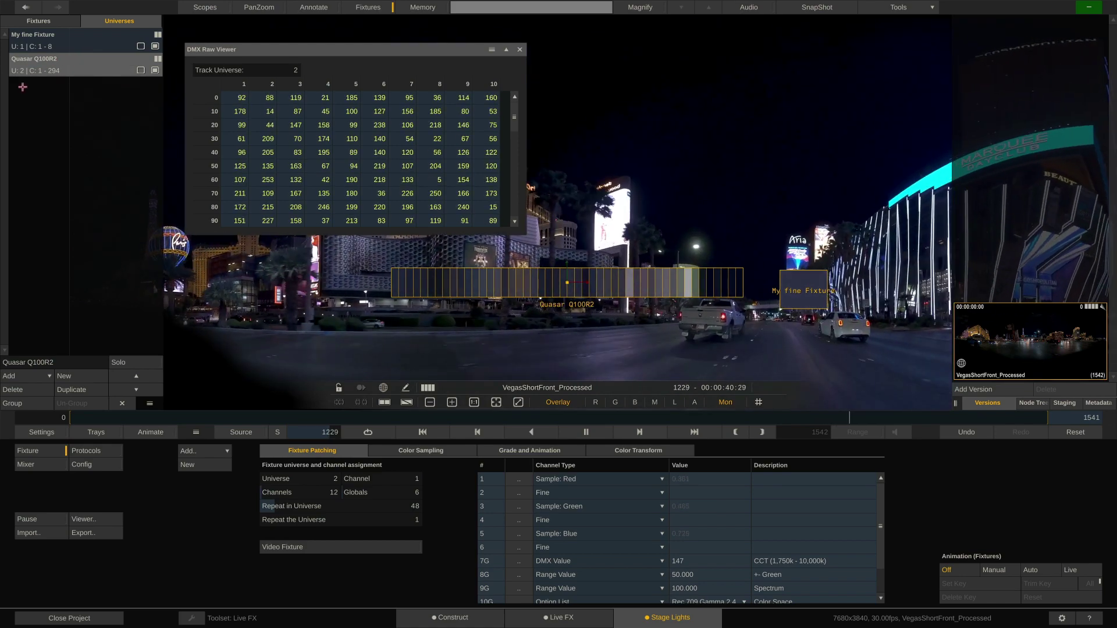
drag(196, 432, 200, 396)
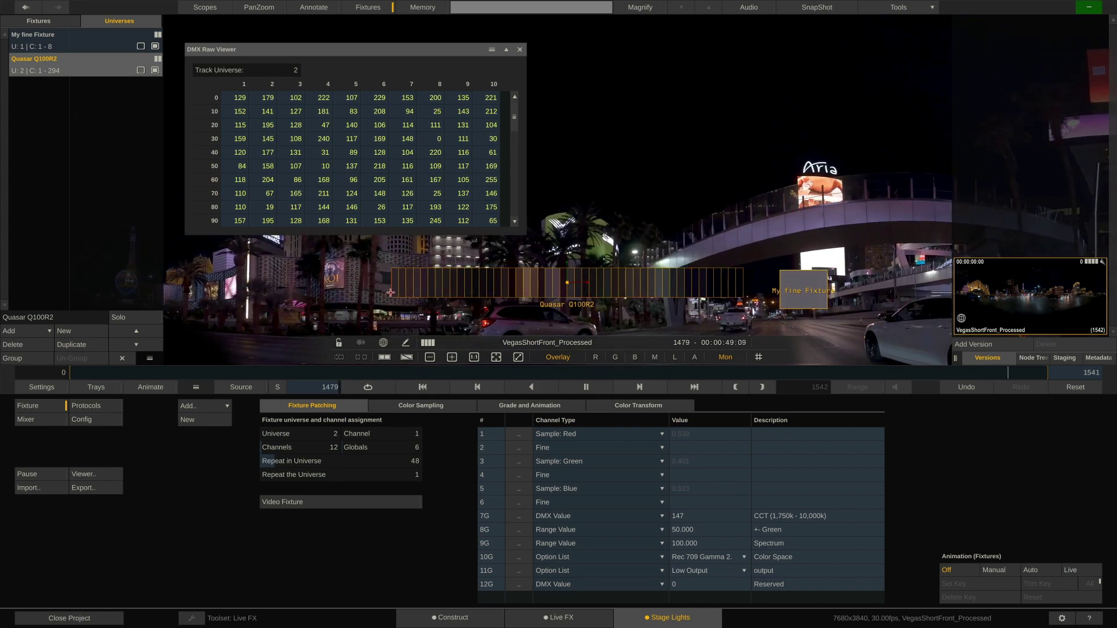
drag(391, 291, 271, 295)
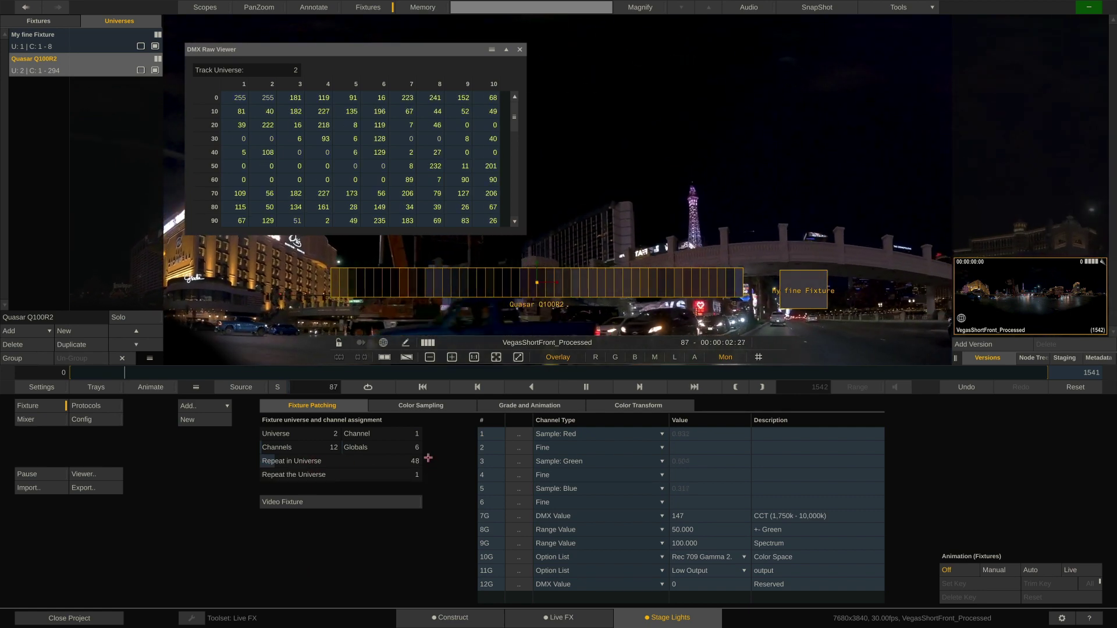
- Switch the Quasar's Sample grid to Distribute in Color Sampling, then return to Fixture Patching
click(441, 406)
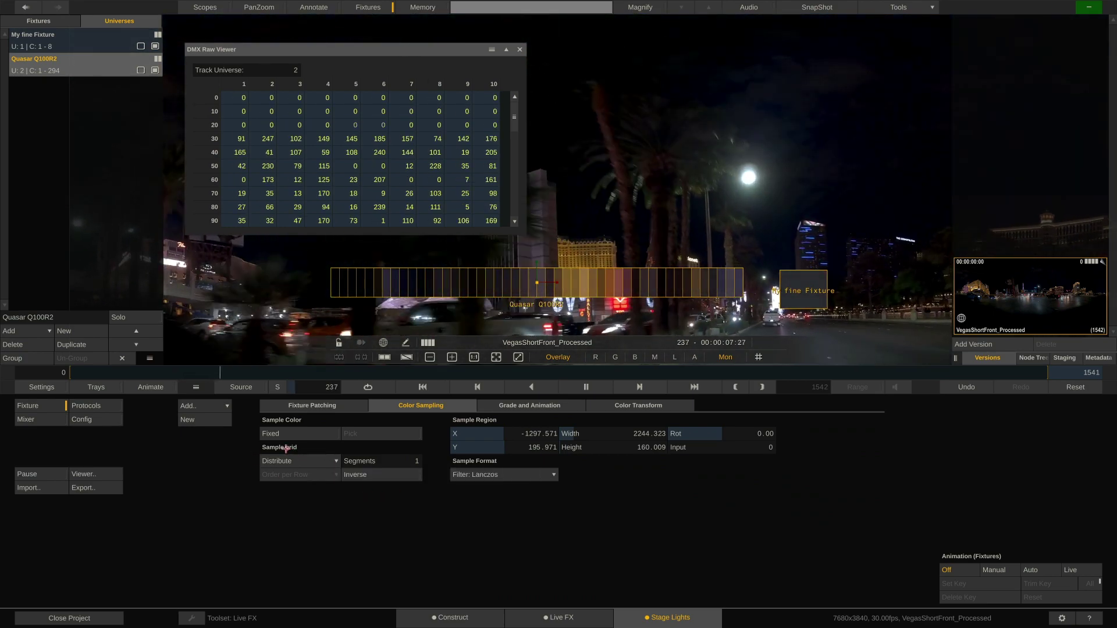
click(312, 460)
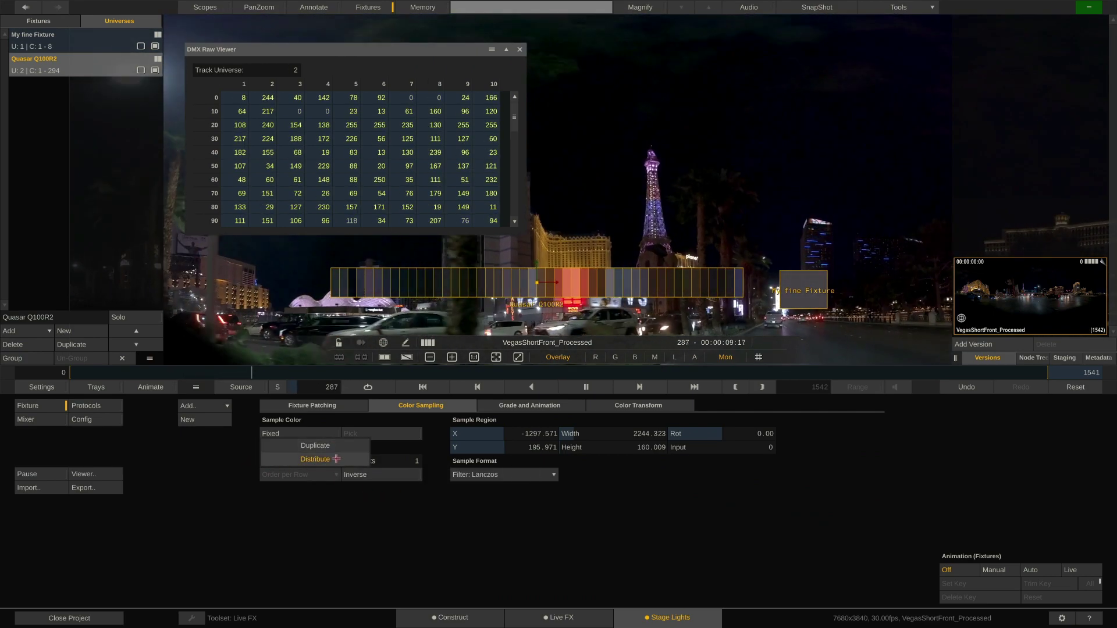
click(313, 459)
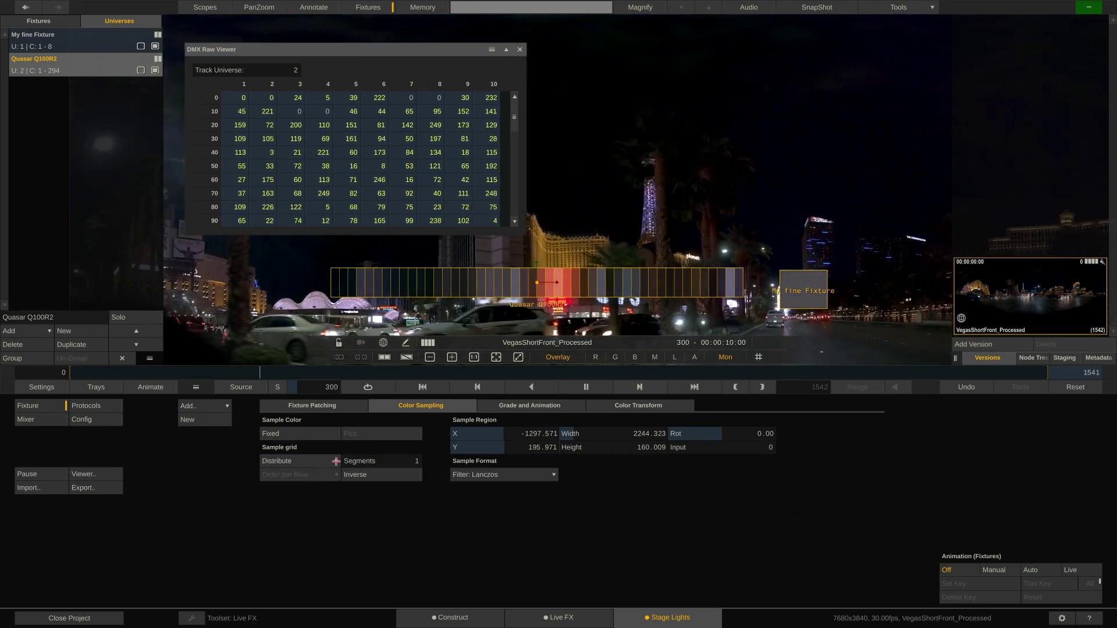
click(335, 405)
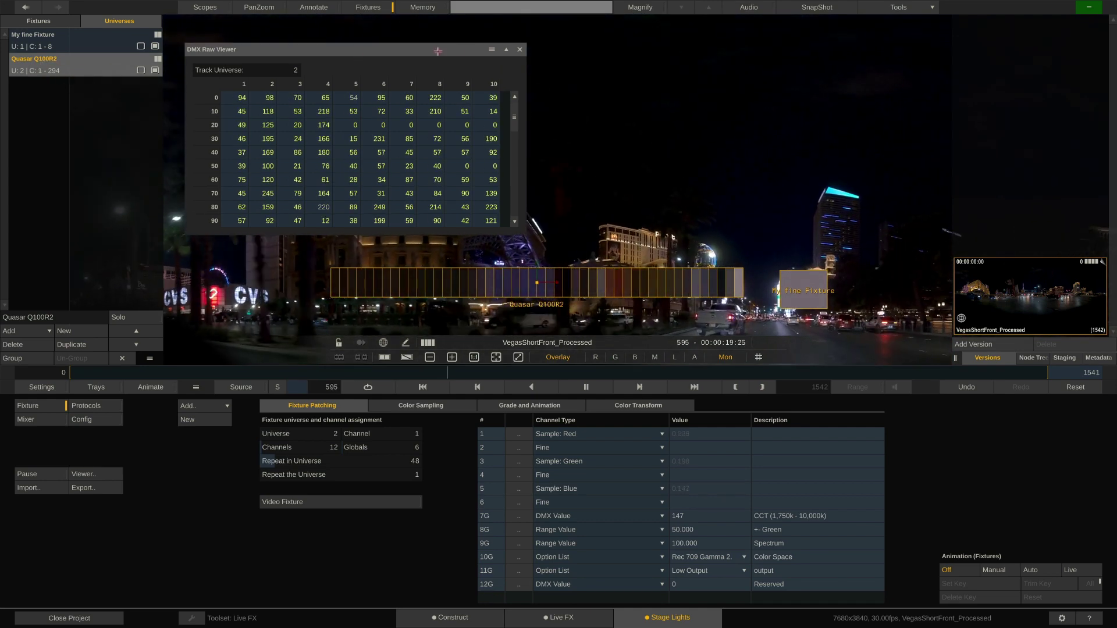
- Close the raw DMX viewer and set the universe repeats to 10
click(521, 50)
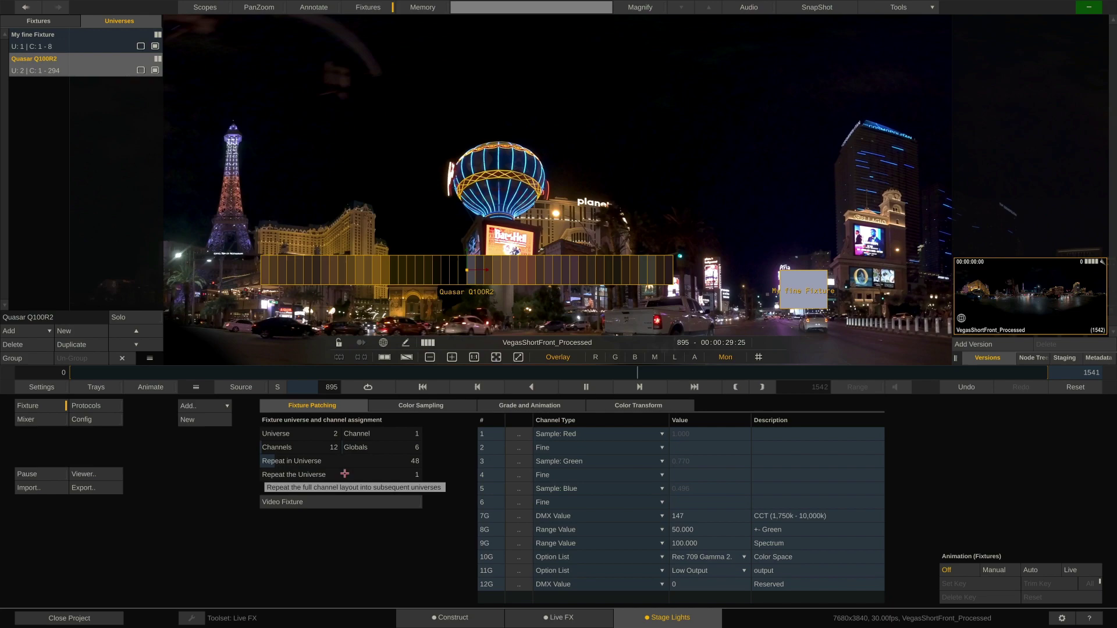
click(394, 474)
text(10)
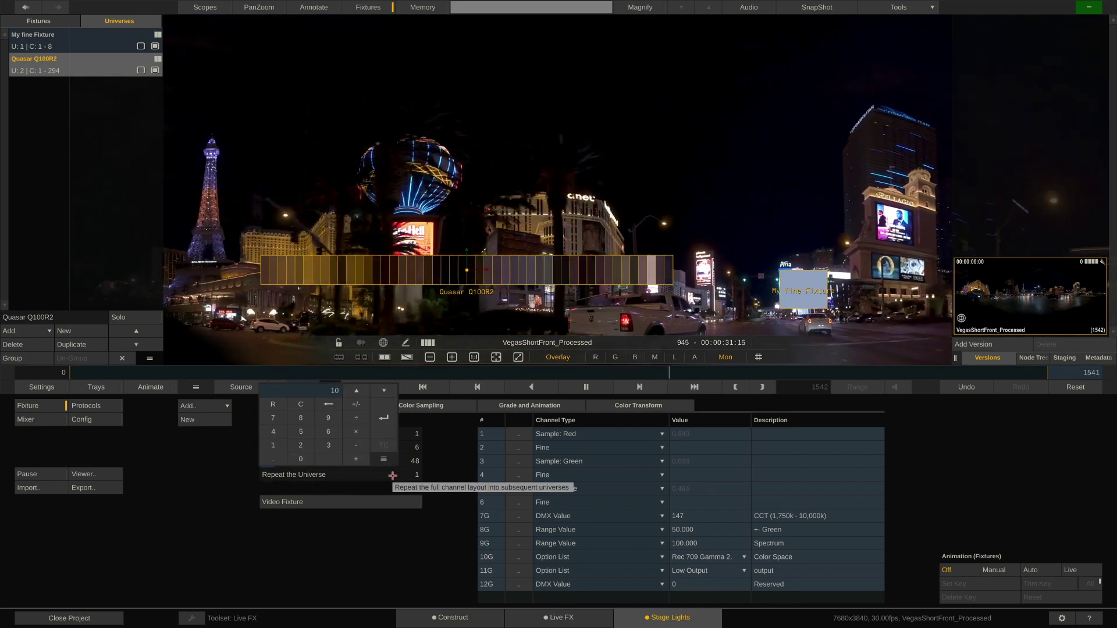
key(Return)
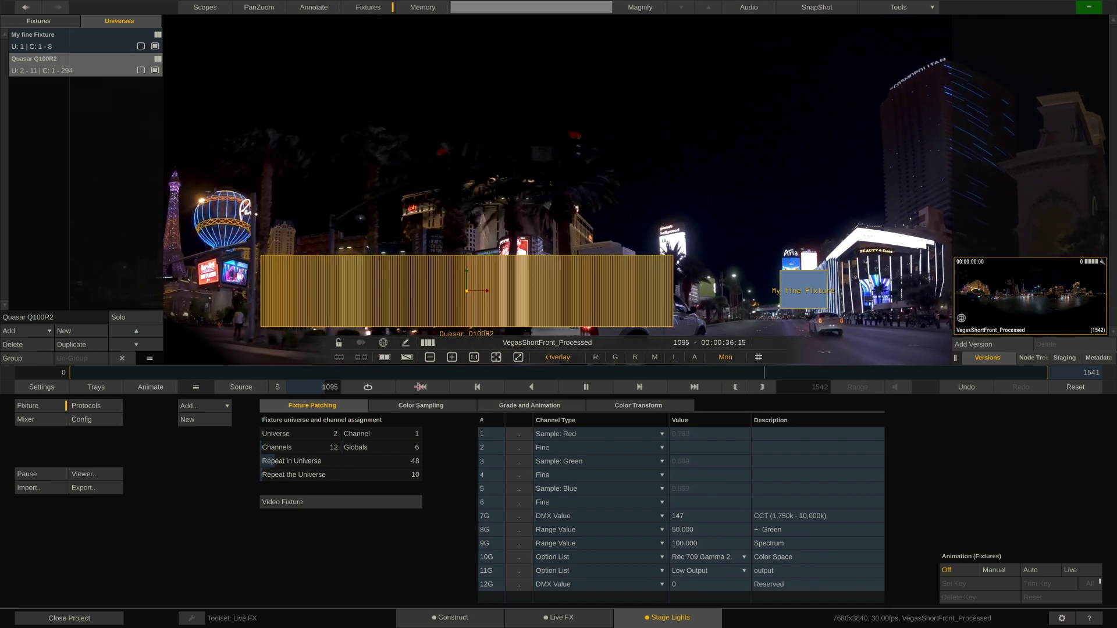
- Use 10 sampling segments and shift the grid to X -1691.850, Y 199.180
click(428, 406)
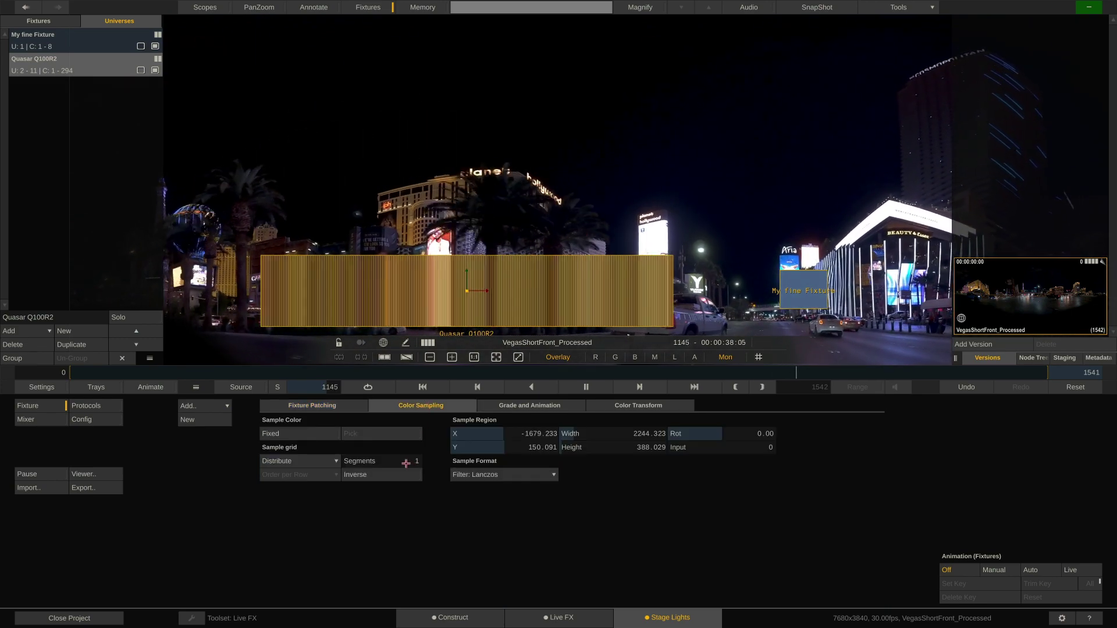
click(406, 463)
key(Return)
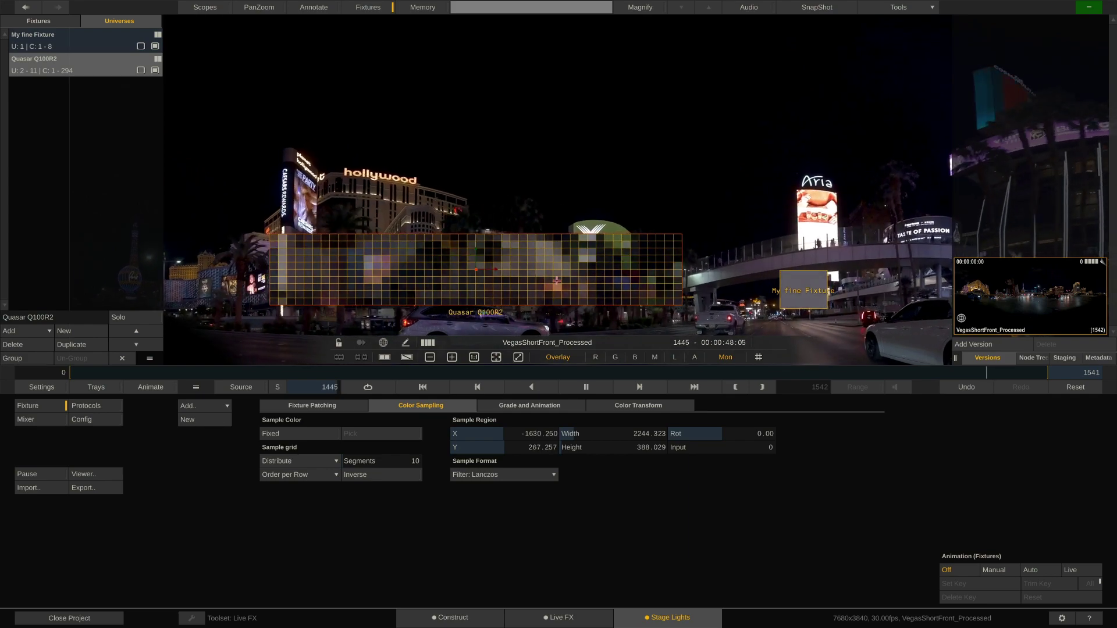
drag(557, 281, 546, 293)
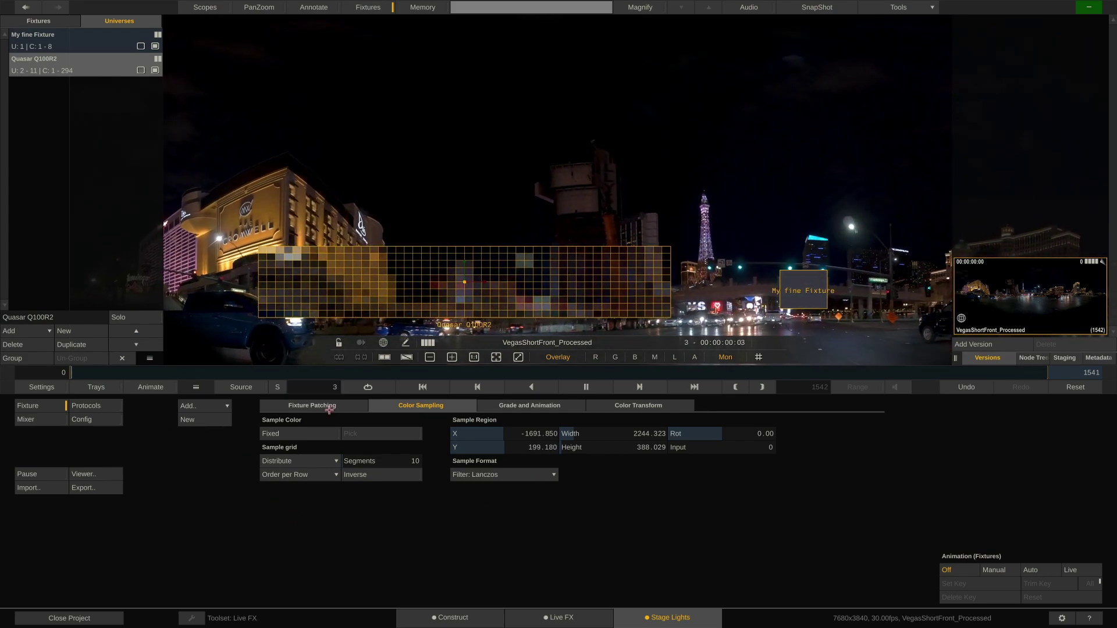
click(338, 408)
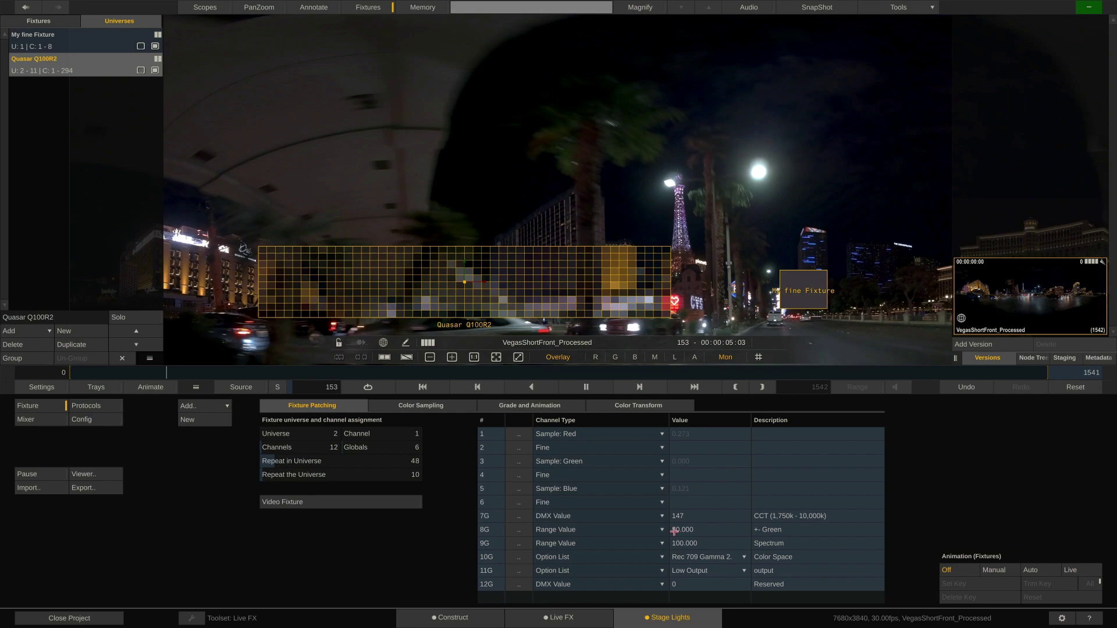
click(651, 517)
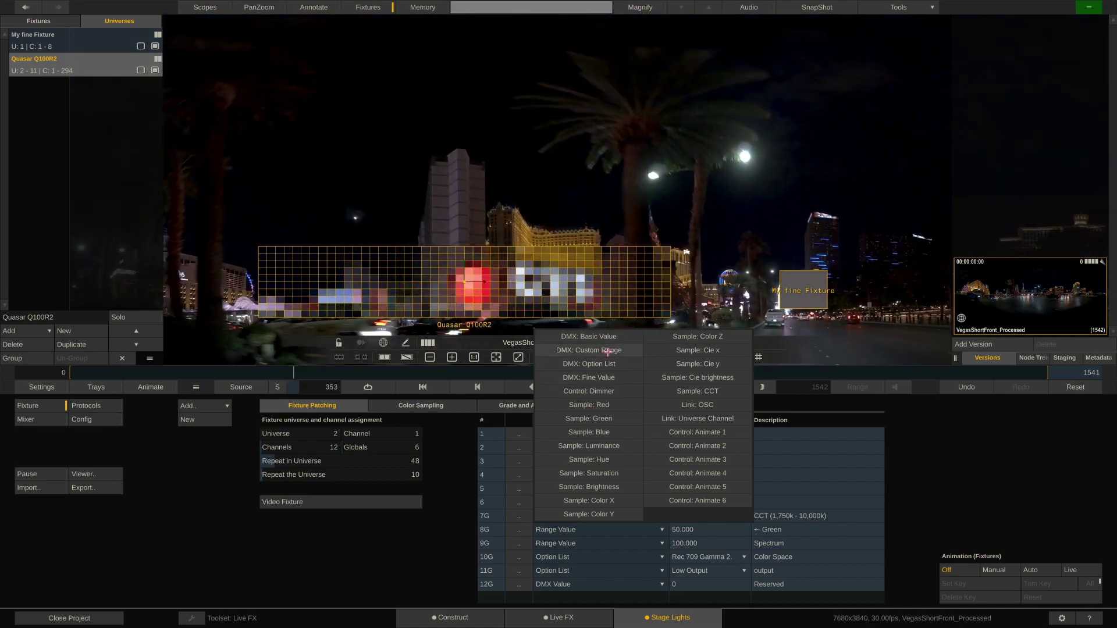
click(599, 337)
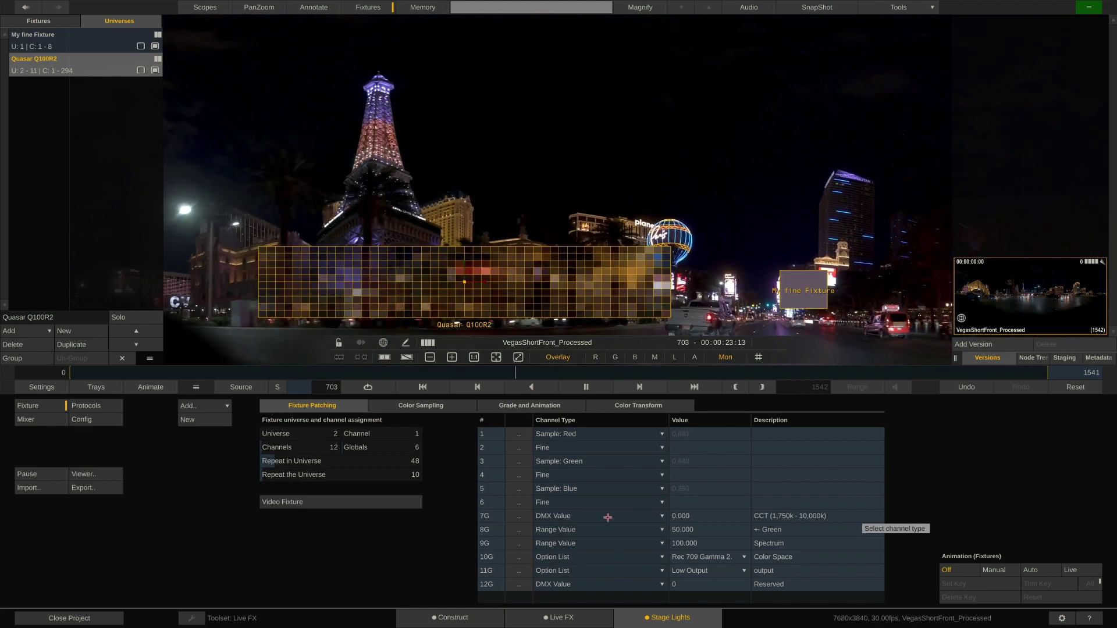
click(637, 516)
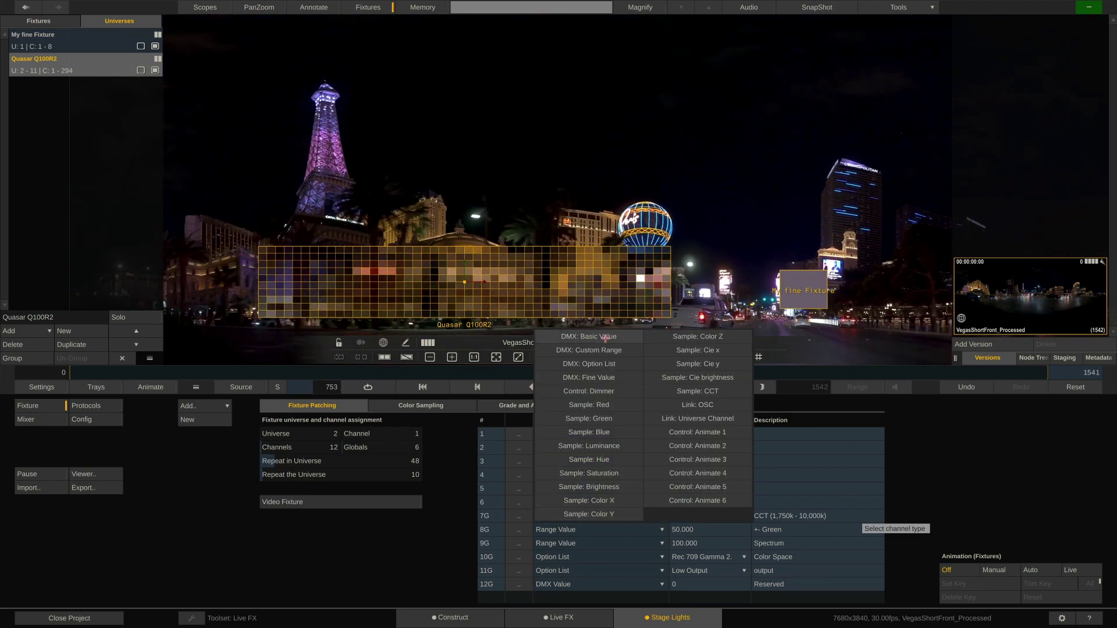
click(637, 376)
- Give channel 7G a value of 127, then change its type to Range Value
click(688, 516)
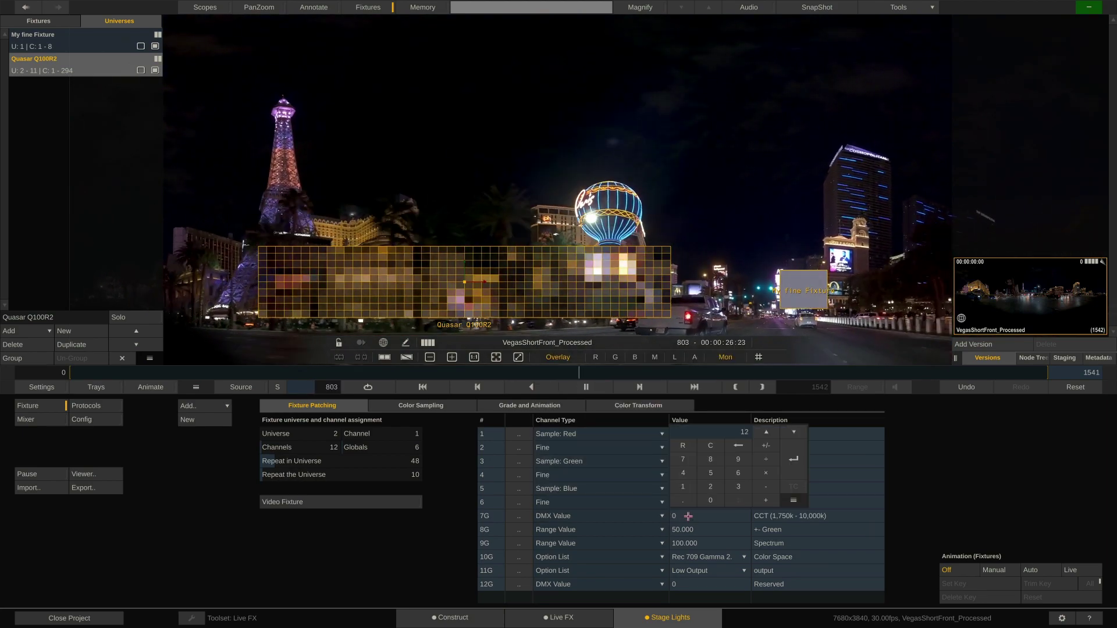
key(Return)
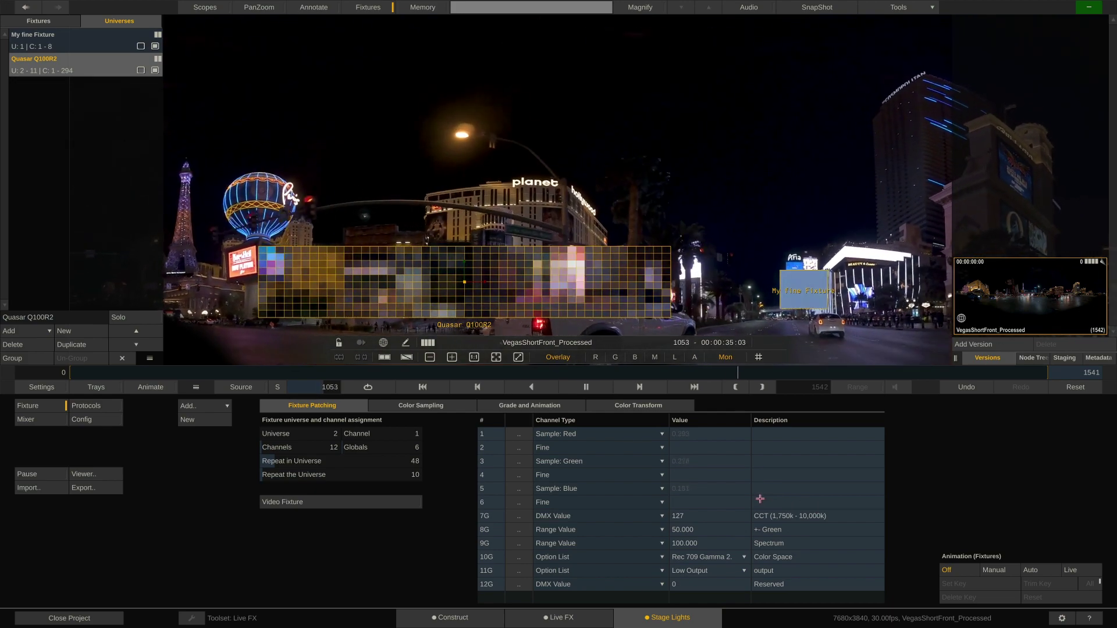
click(642, 513)
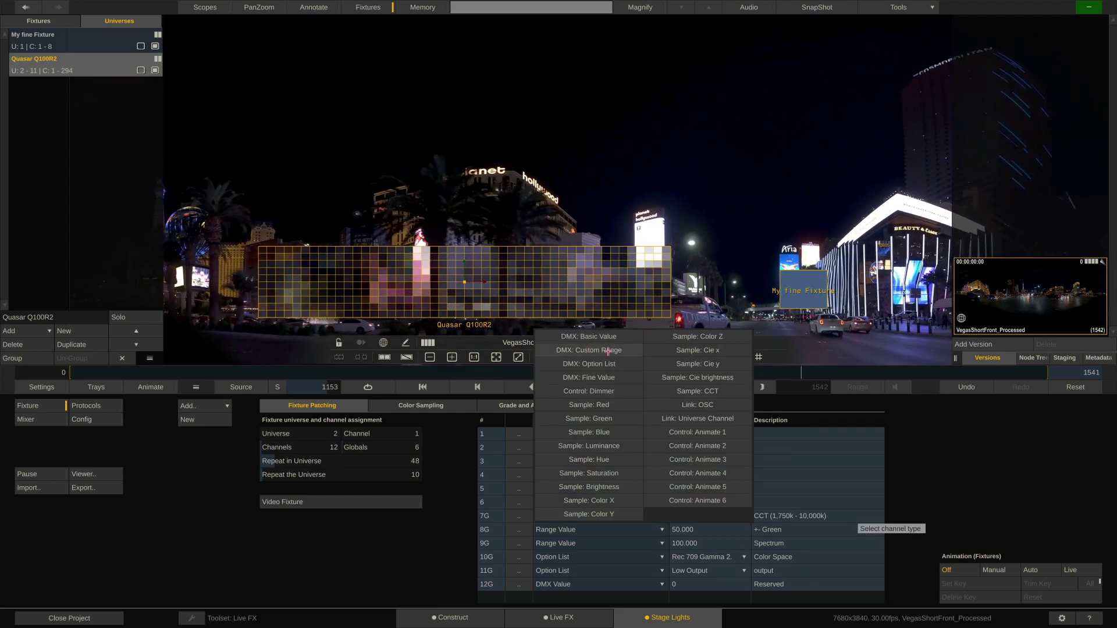
click(631, 351)
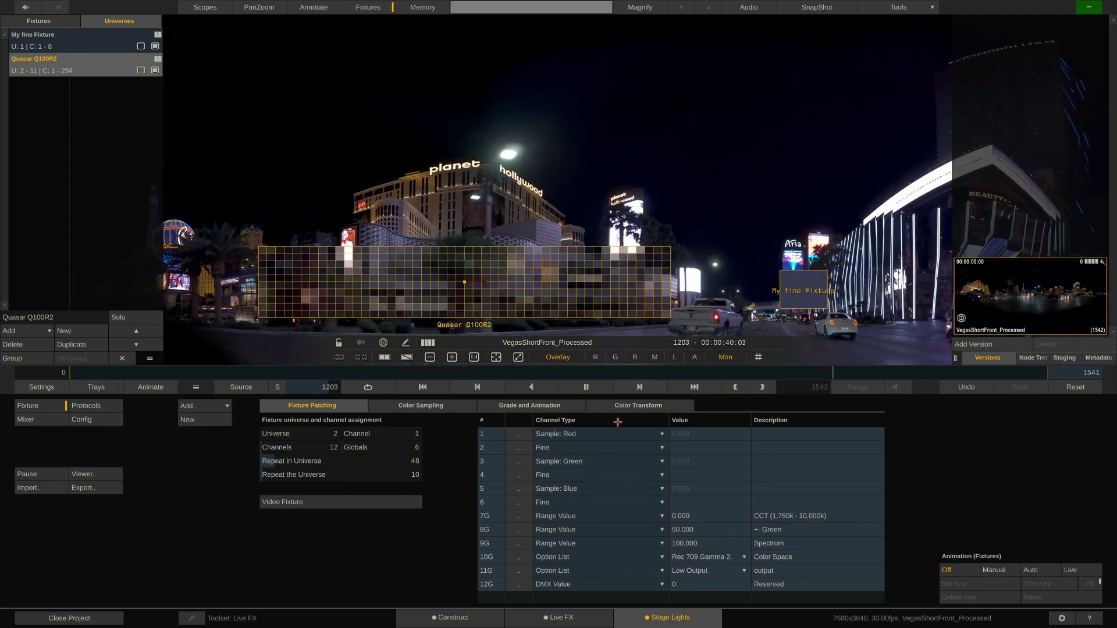
- Give the 7G CCT channel Min 1750, Max 10000 and Default 5800 in Channel Settings
click(519, 517)
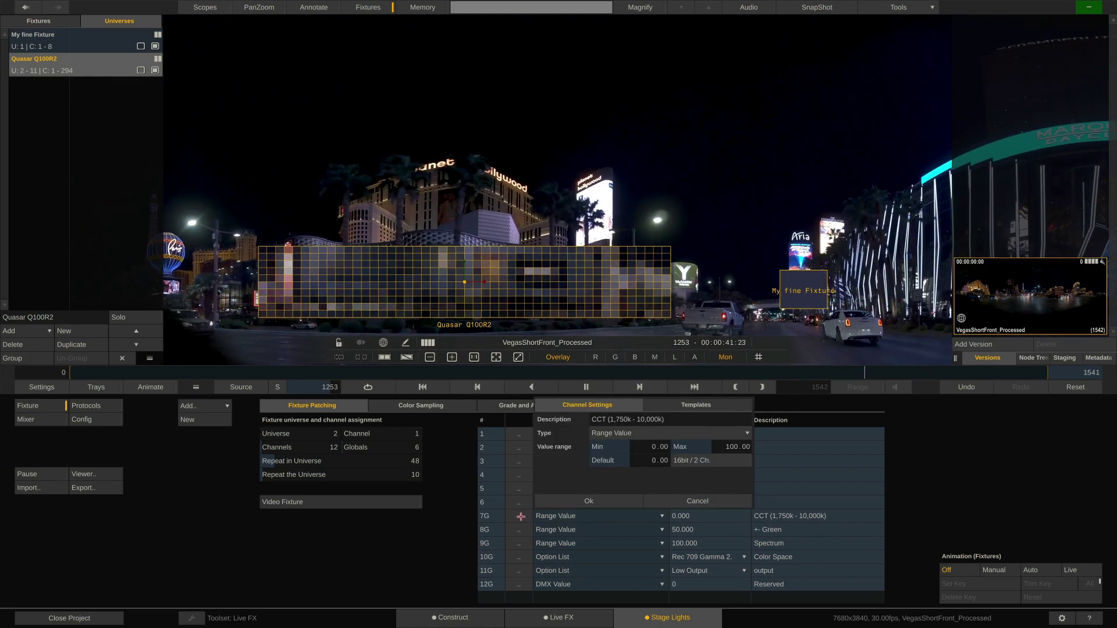
click(645, 449)
text(1750)
key(Return)
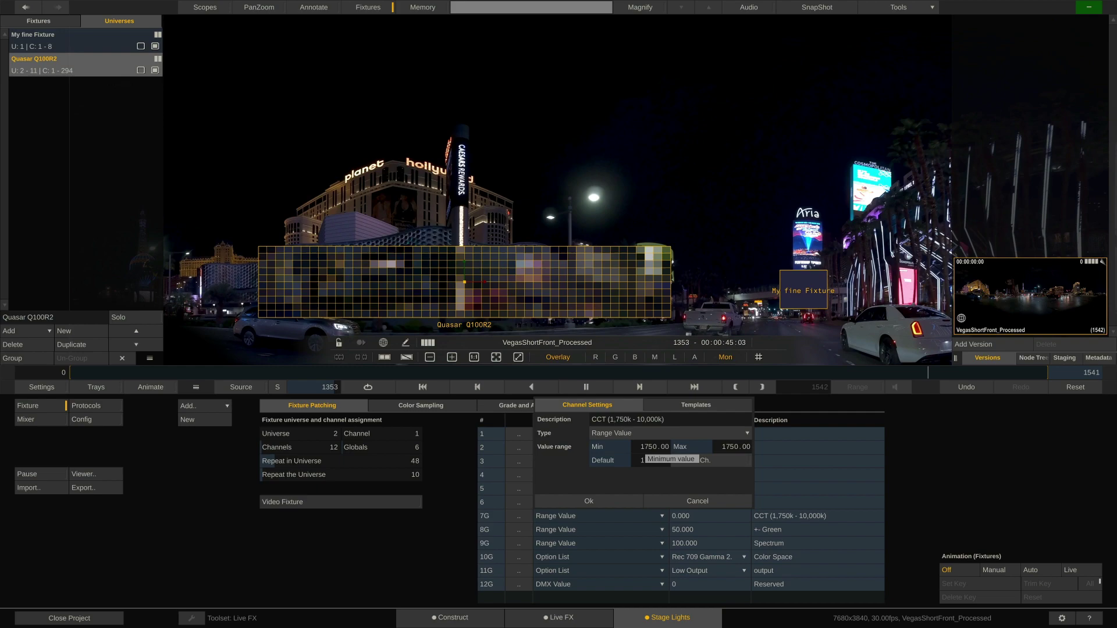
click(733, 447)
text(10000)
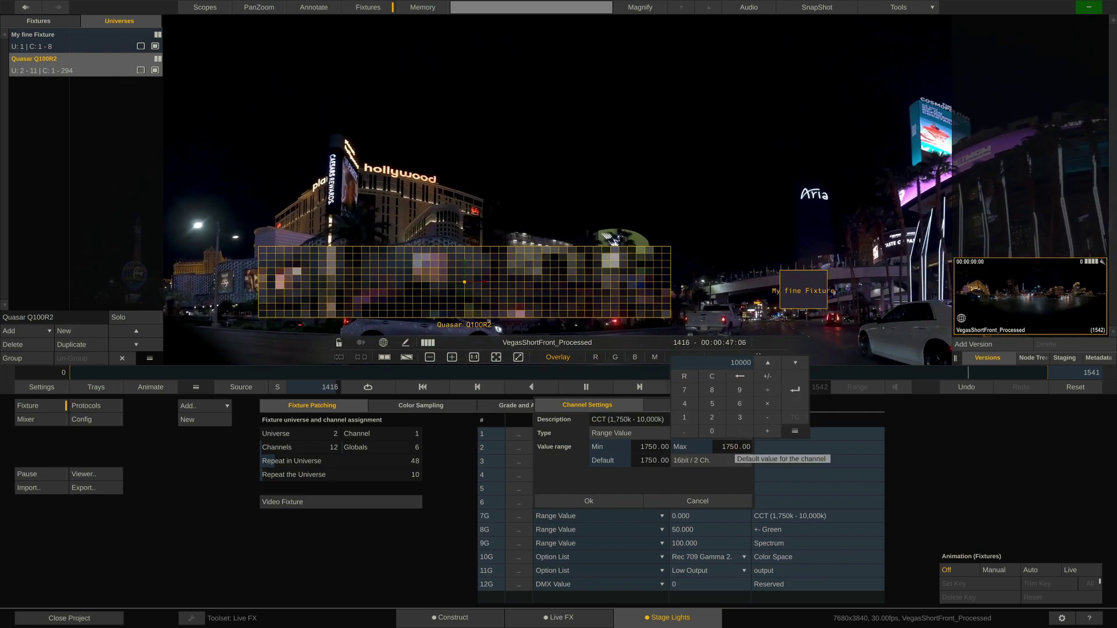
key(Return)
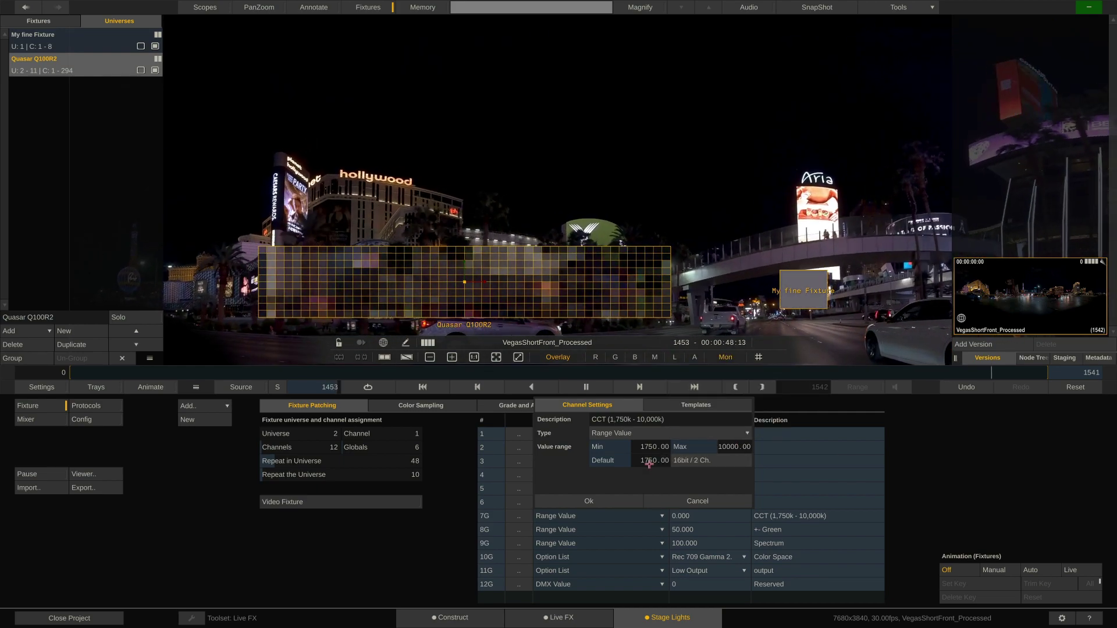
click(649, 460)
text(5800)
key(Return)
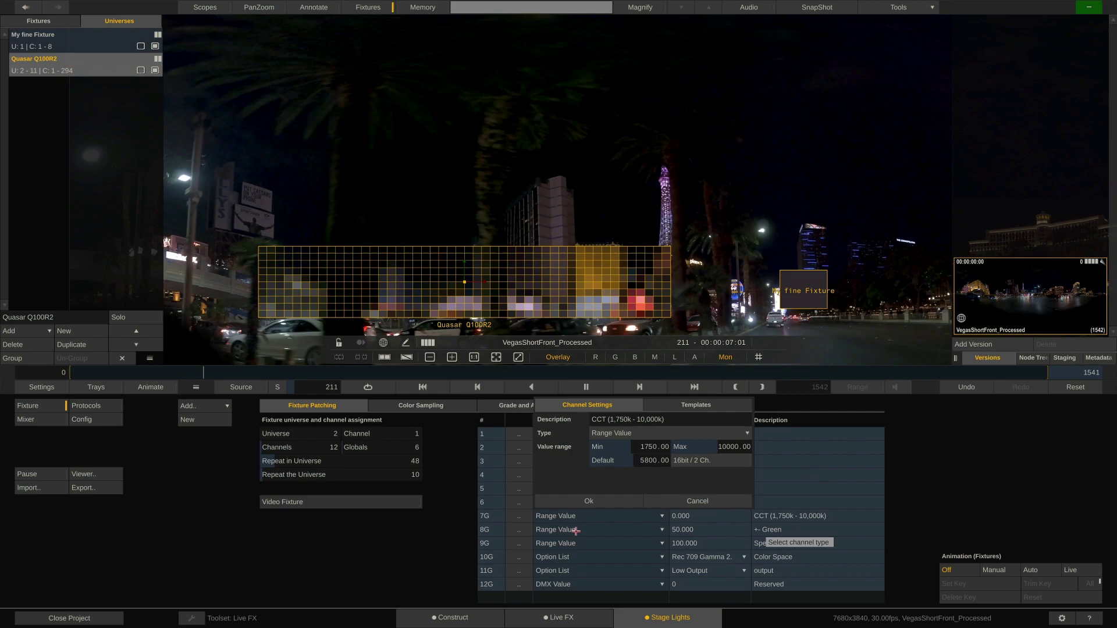
- Apply the new CCT range and set channel 7G's value to 7200
click(559, 500)
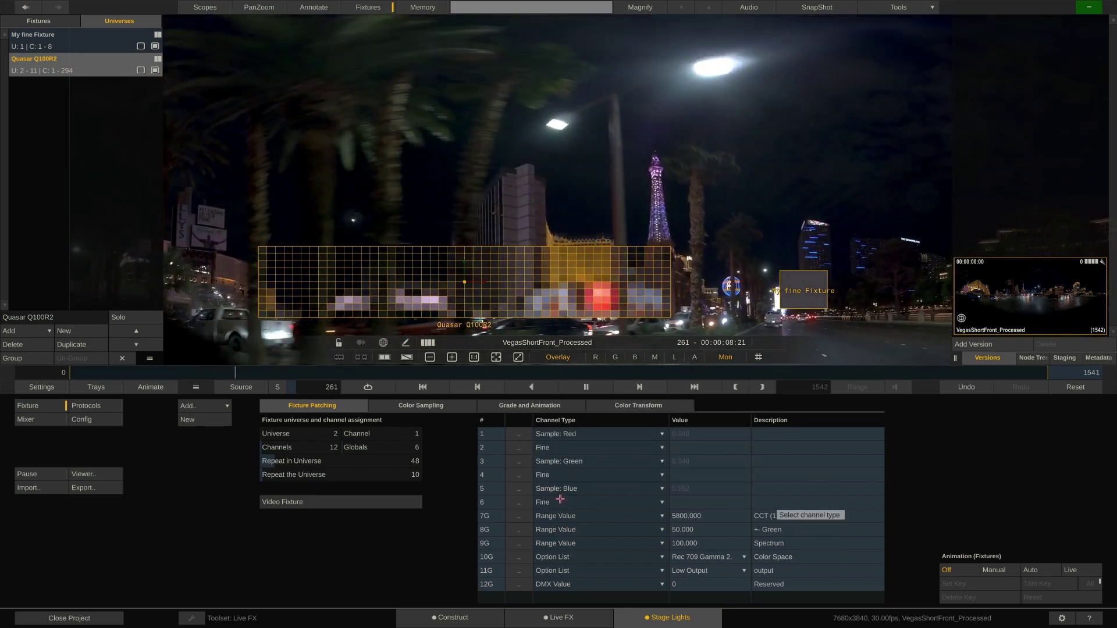
click(700, 516)
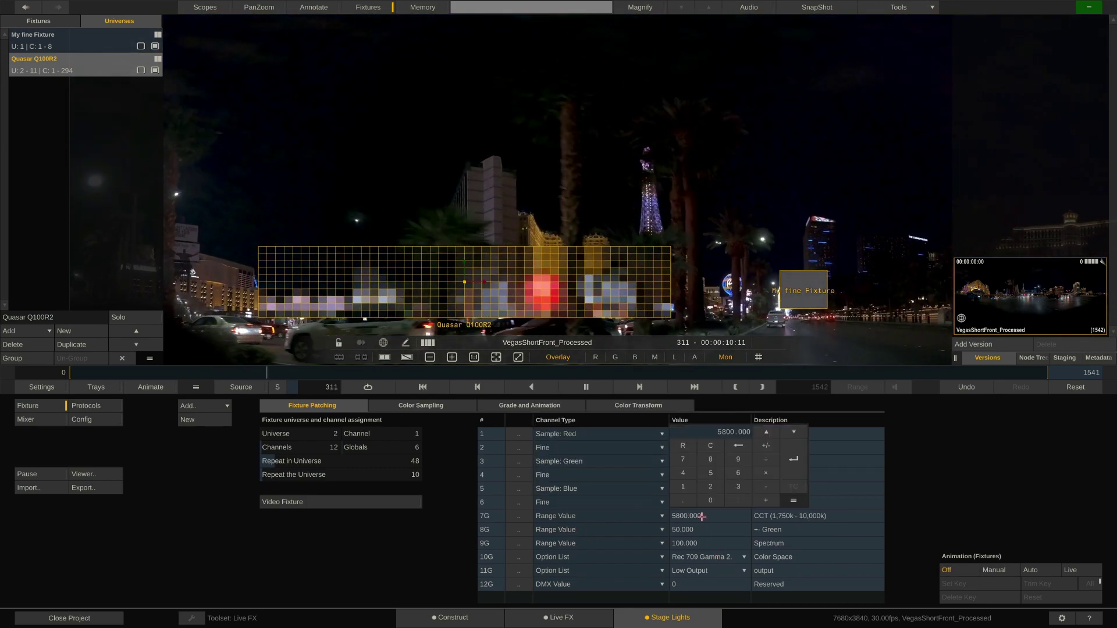
text(7200)
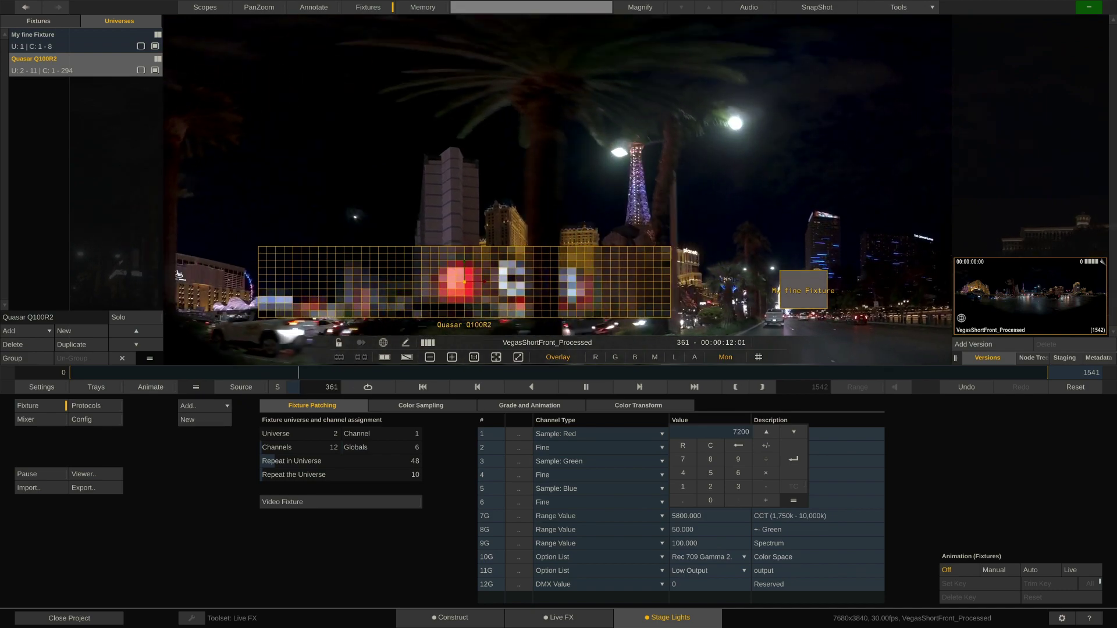
key(Return)
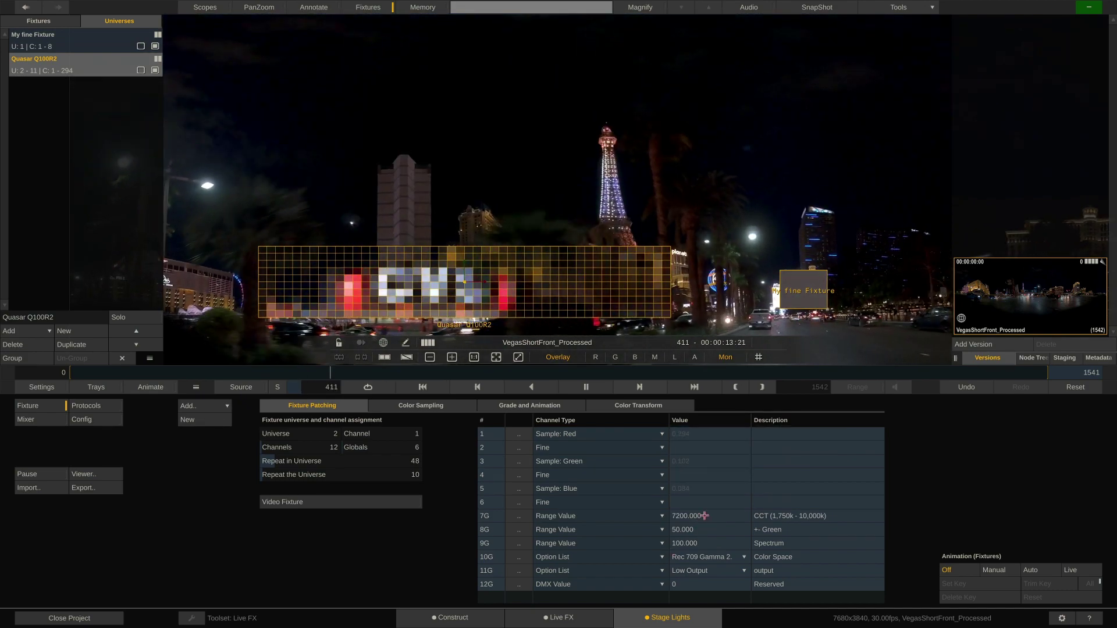
- Change channel 7G's CCT value to 4700
click(705, 516)
text(4700)
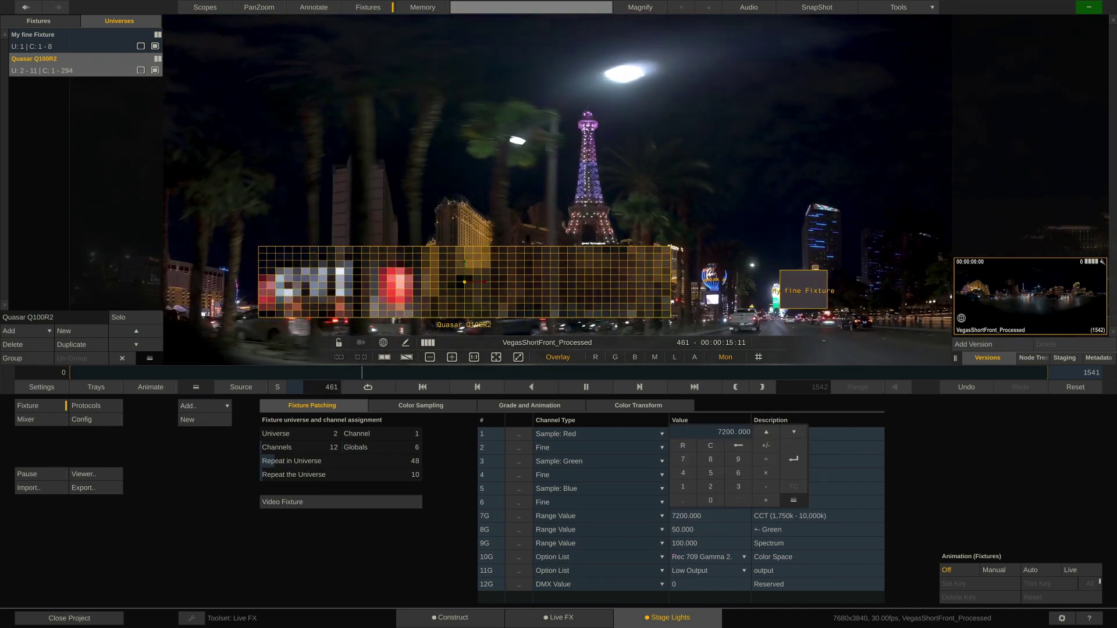
key(Return)
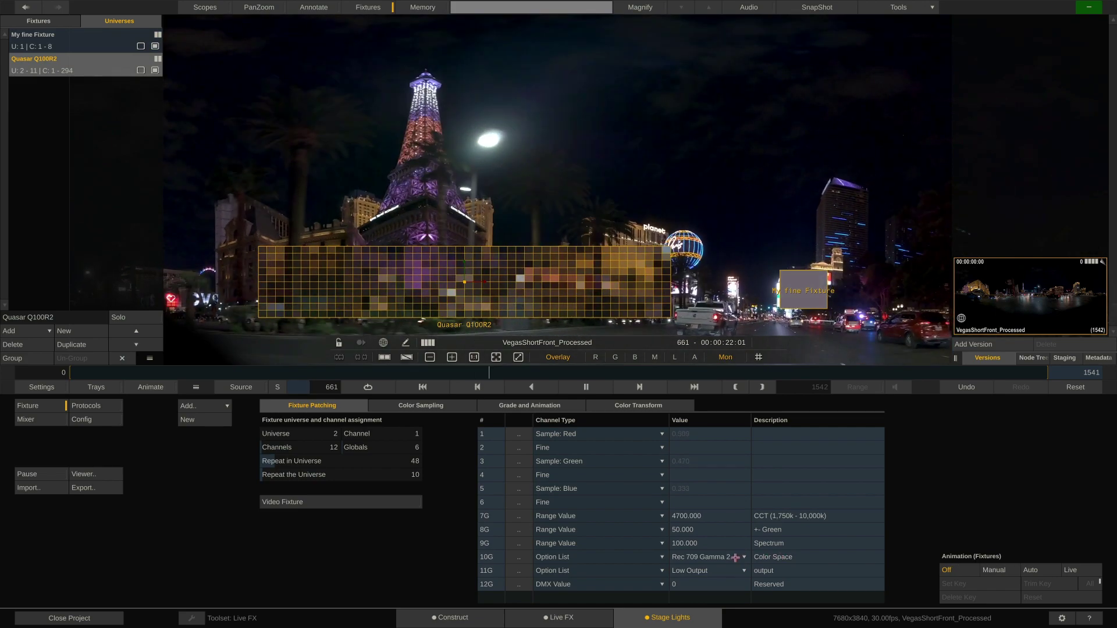
- Try SRGB Linear as channel 10G's colour space, then restore Rec 709 Gamma 2.4
click(742, 557)
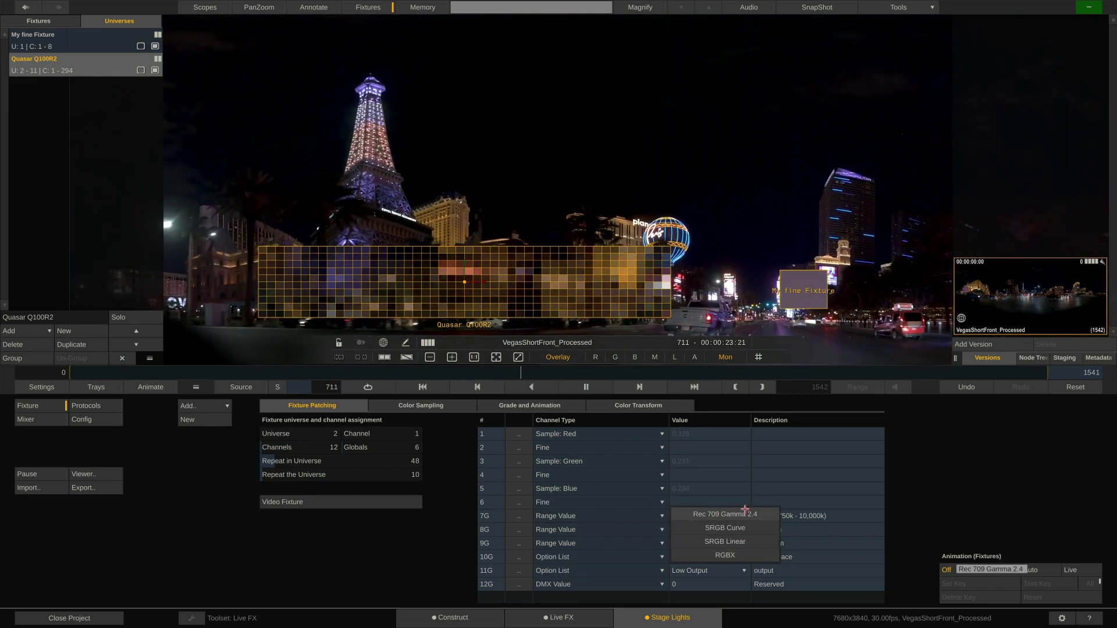
click(511, 557)
click(518, 558)
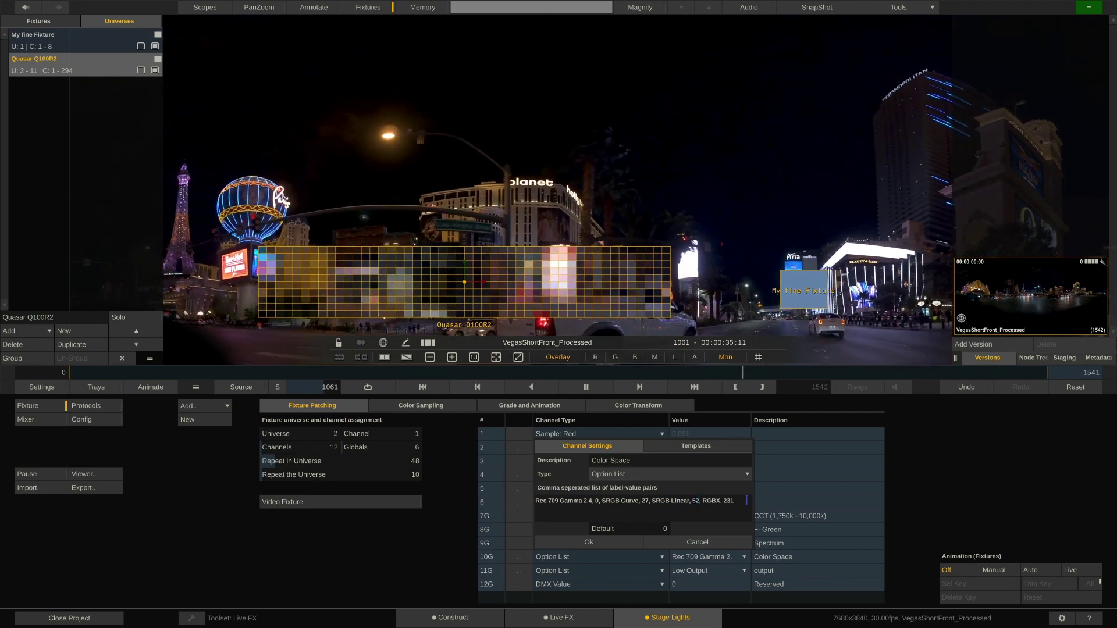
click(711, 541)
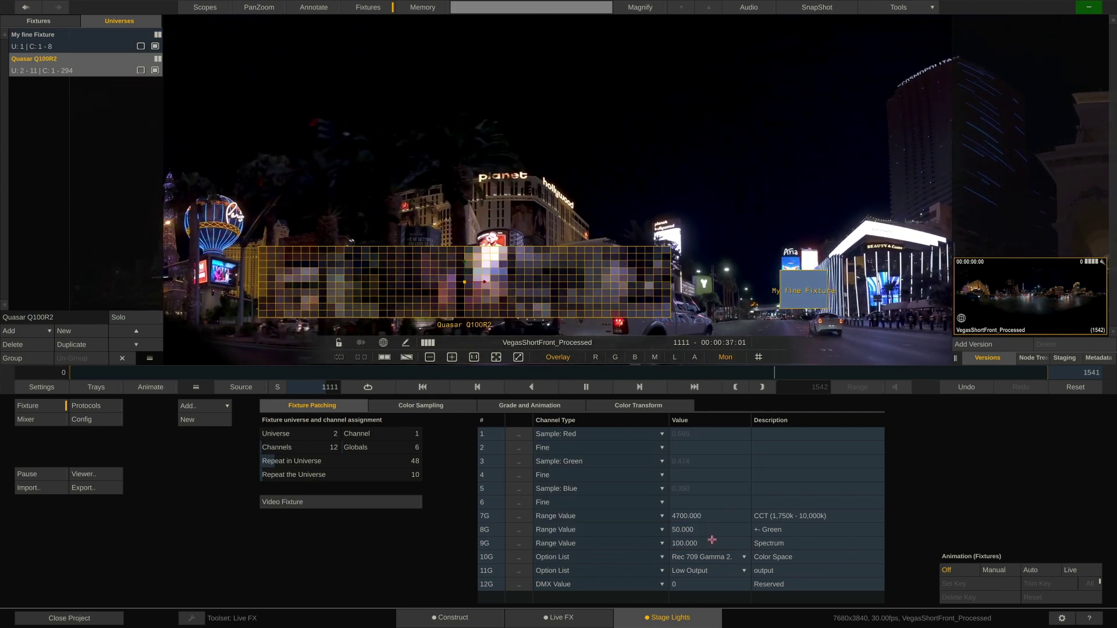
click(741, 557)
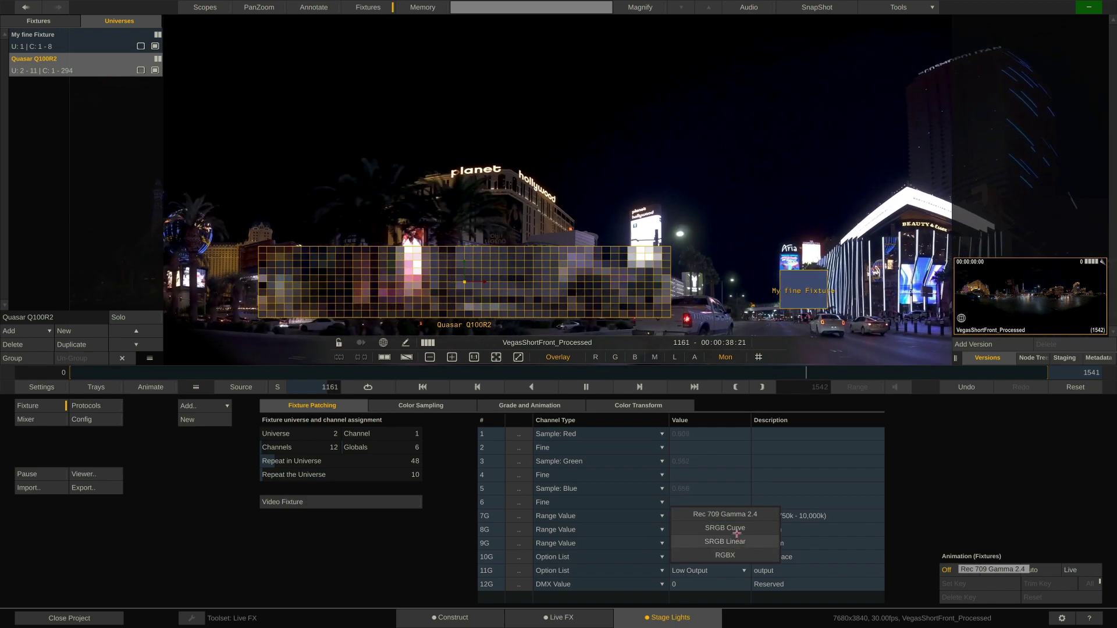
click(735, 542)
click(734, 556)
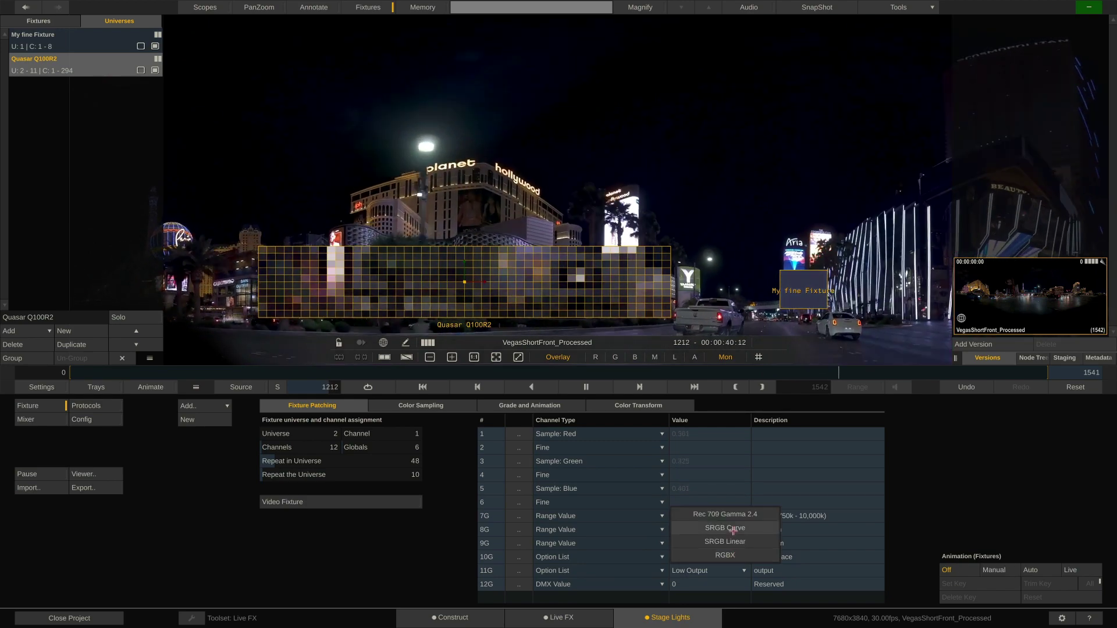
click(747, 543)
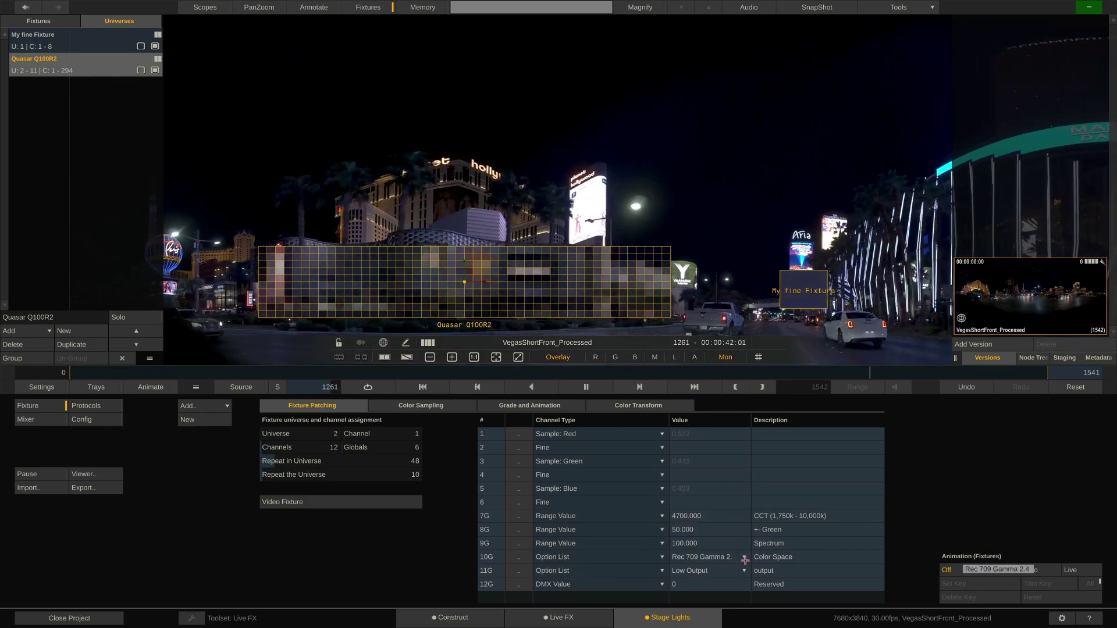
- Save the Color Space channel setup as the template 'My Template'
click(520, 556)
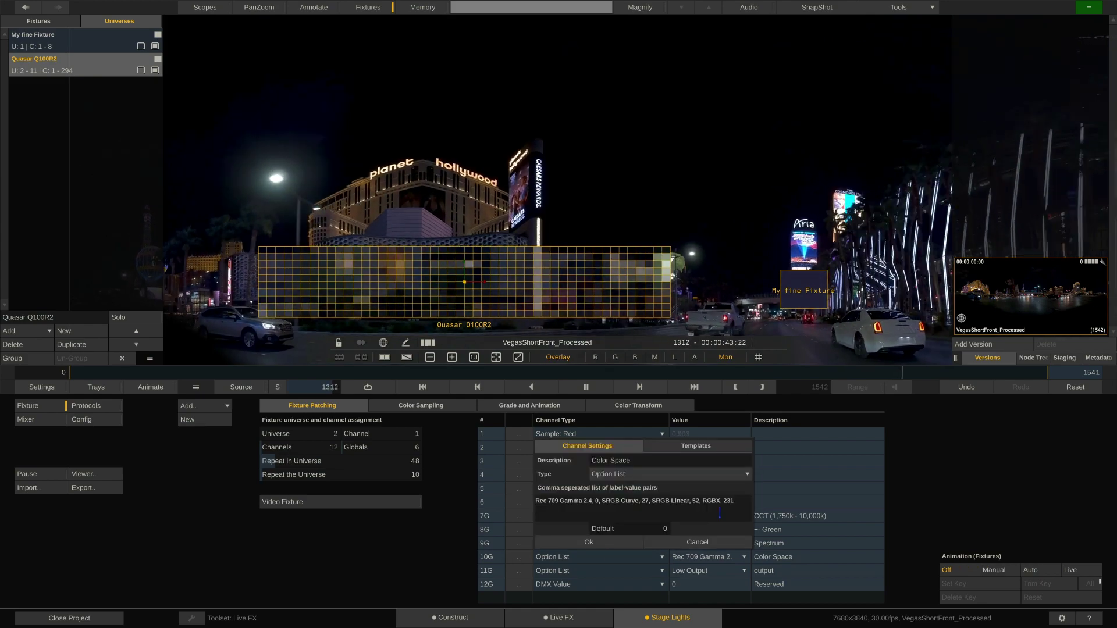
click(703, 446)
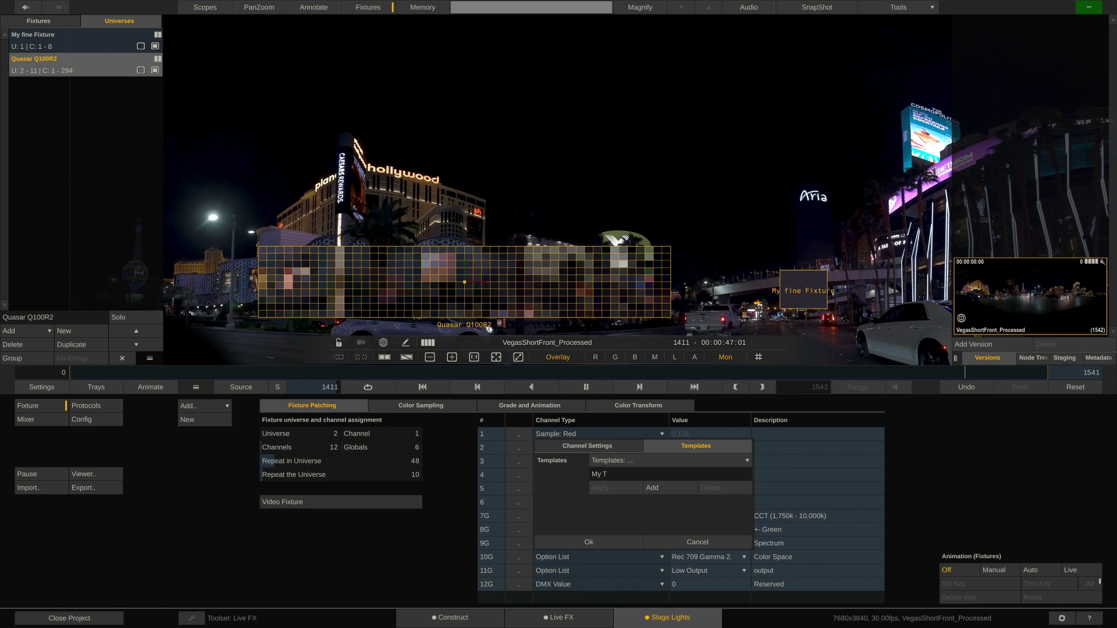
click(653, 487)
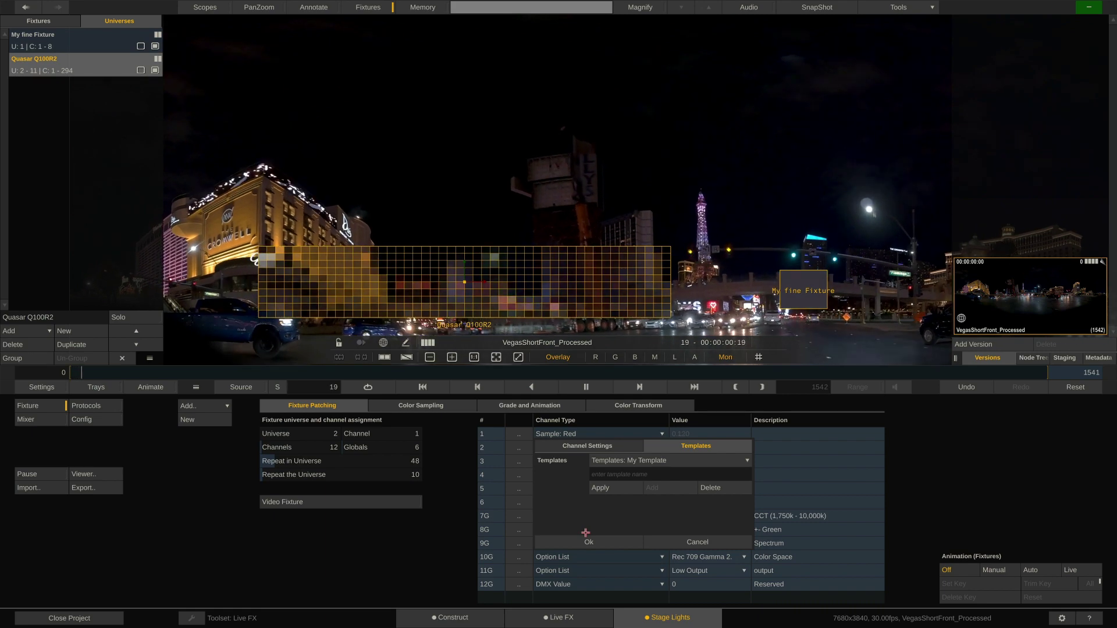
- Switch to the Mixer page and check the Quasar Q100R2's channel values in its popup
click(667, 542)
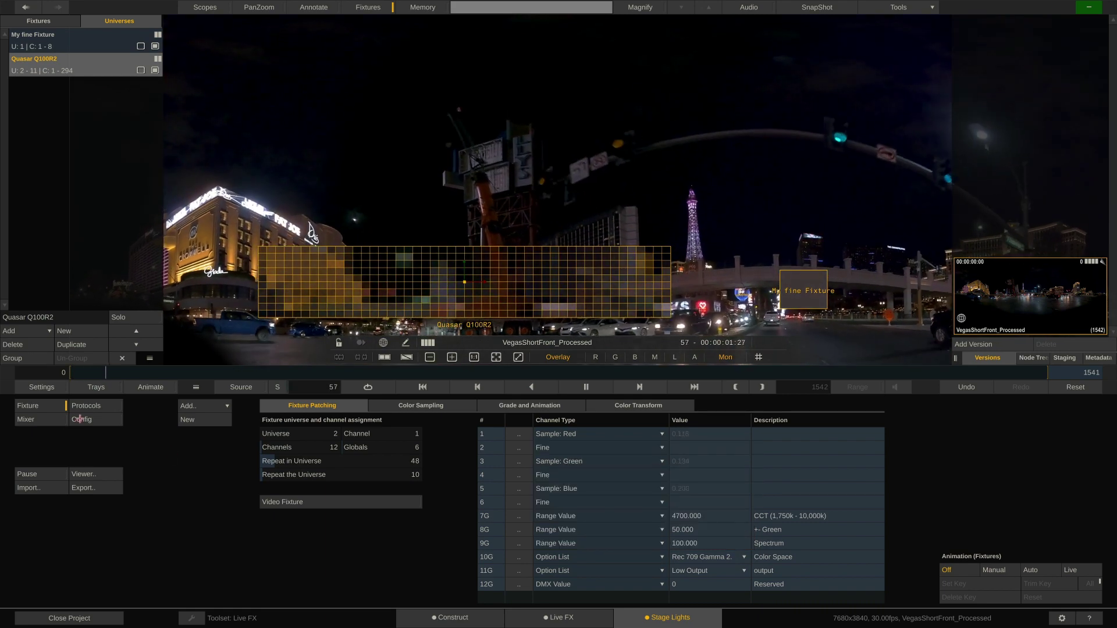
click(36, 420)
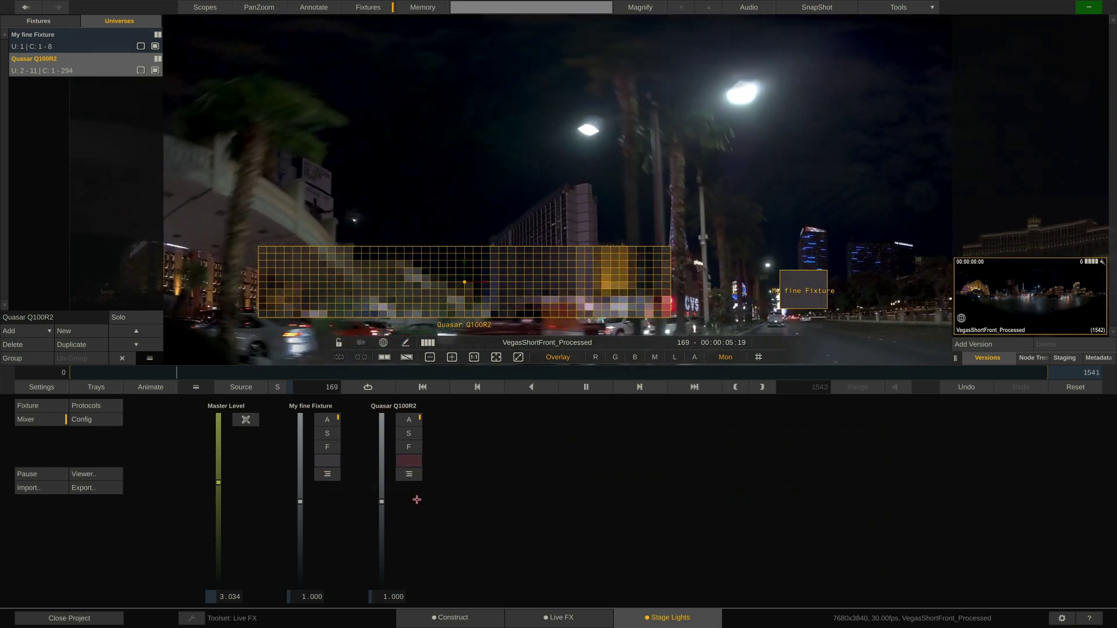
click(409, 475)
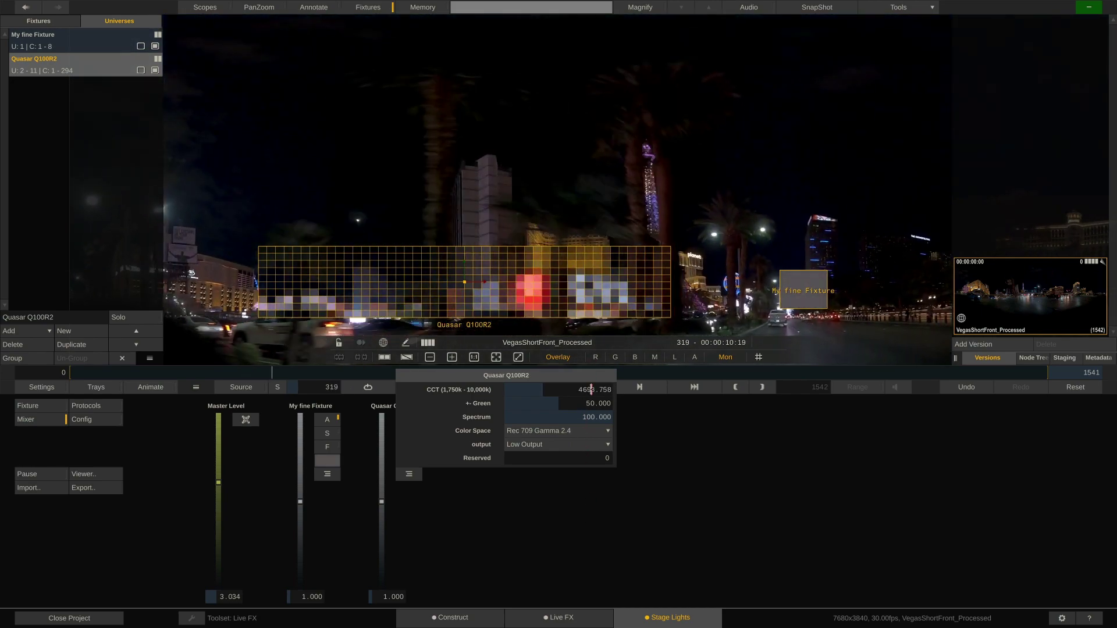
click(660, 442)
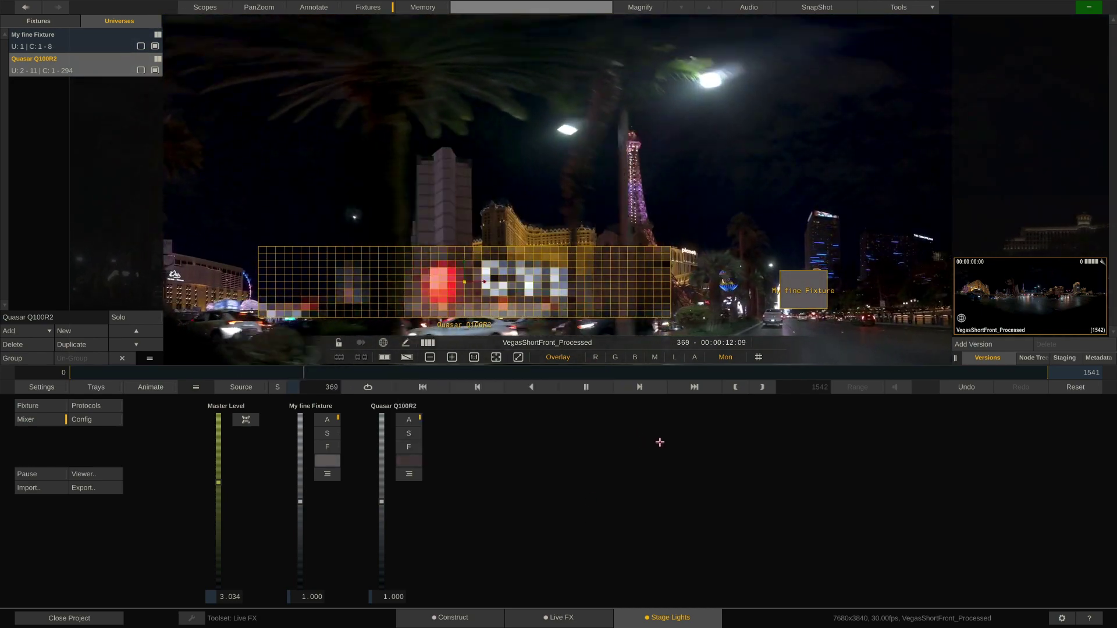
- Make channel 7G a Link: Universe Channel and describe it as 'U3 C13'
click(35, 406)
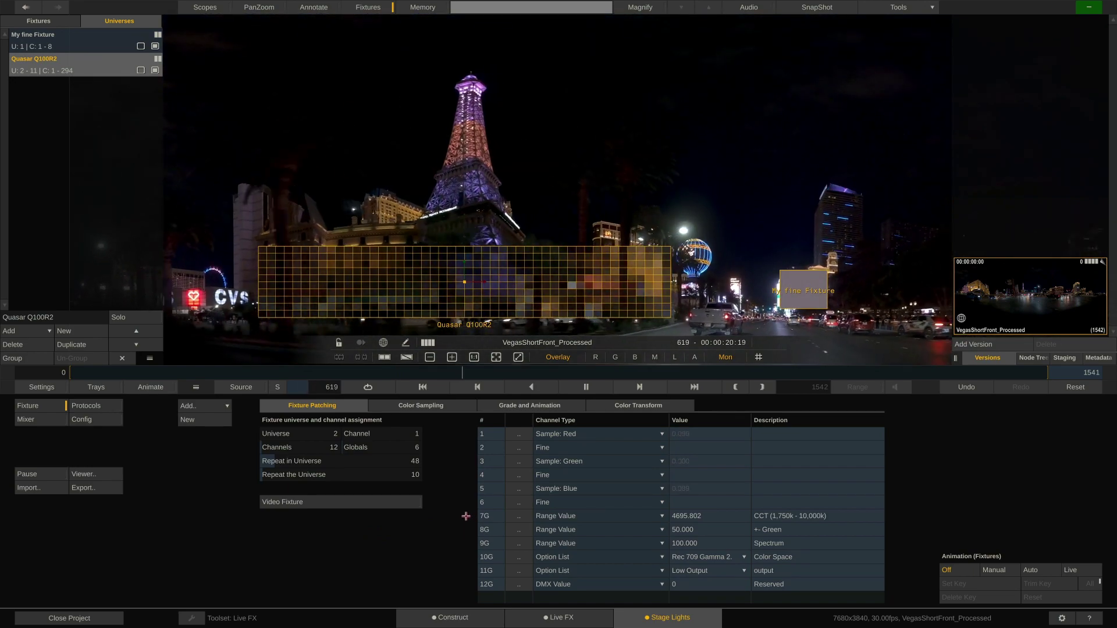
click(645, 516)
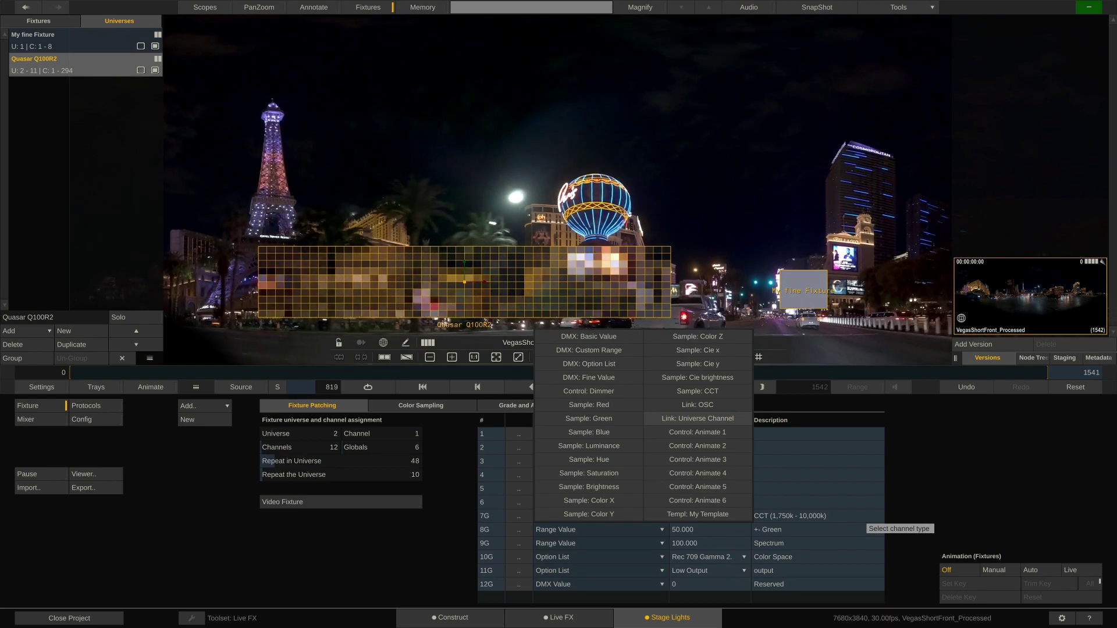
click(727, 419)
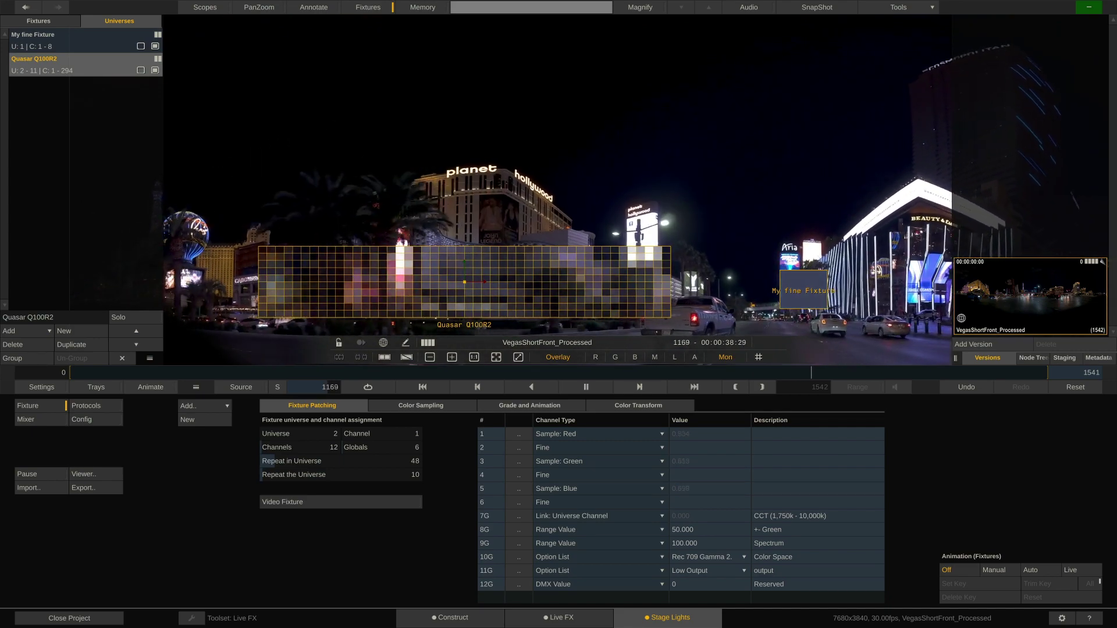
click(781, 516)
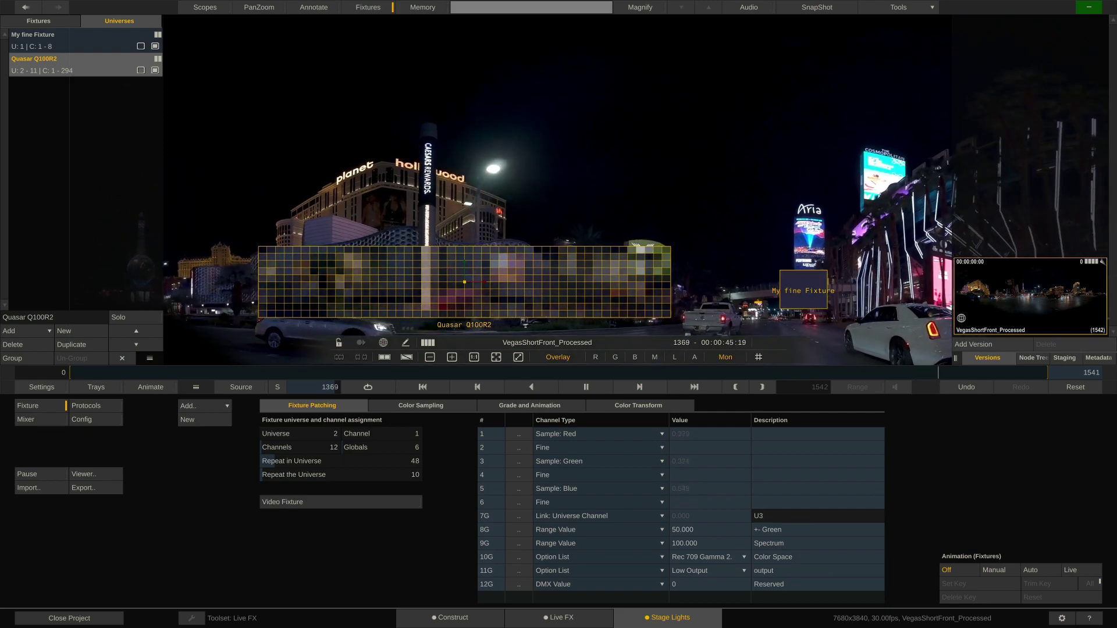
text(U3 C)
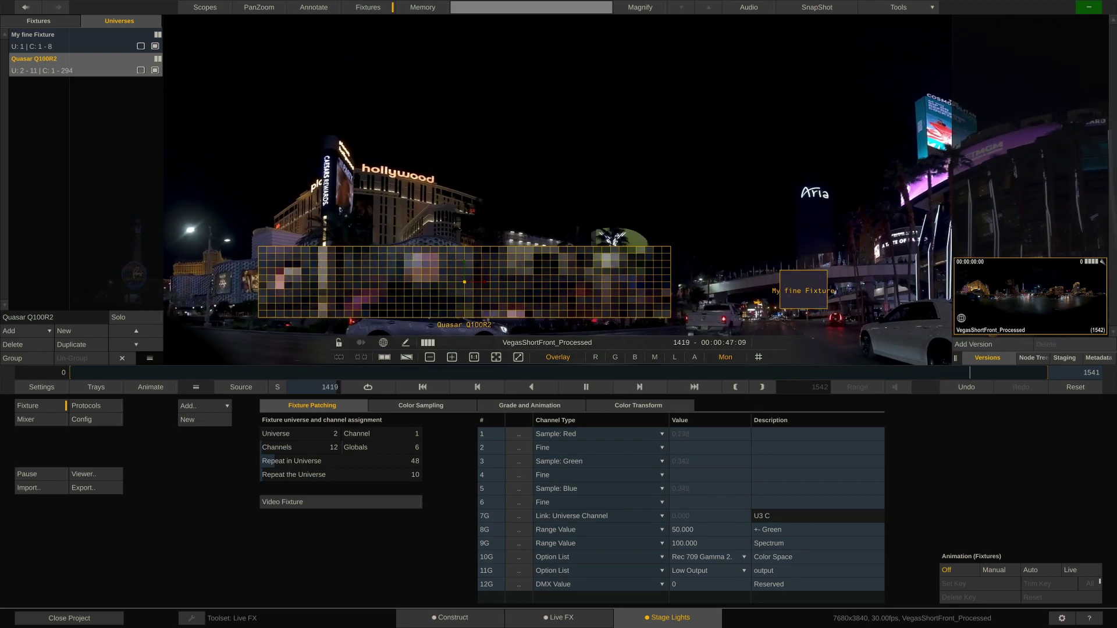
text(13)
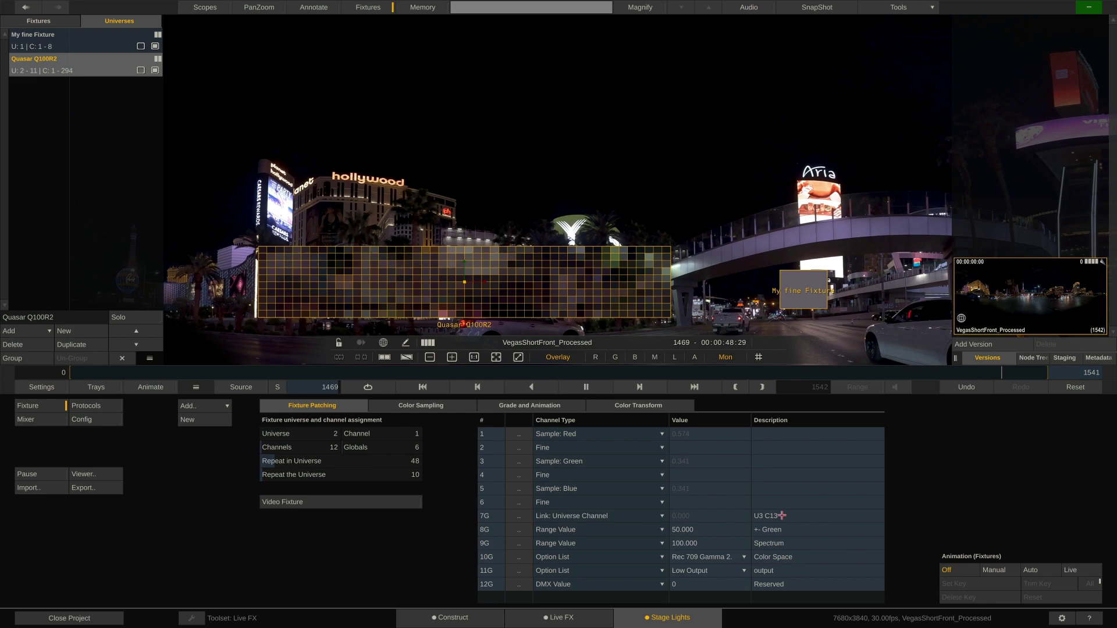
- Set channel 7G to Link: OSC and link it to OSC tag 0x01010007 via Live Links
click(661, 516)
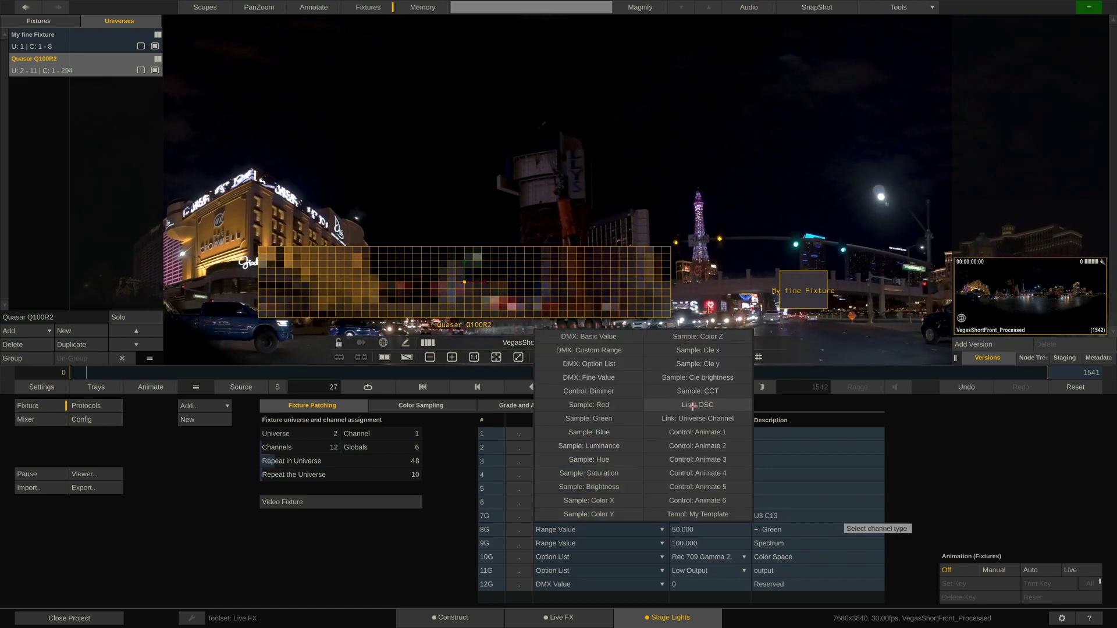
click(714, 406)
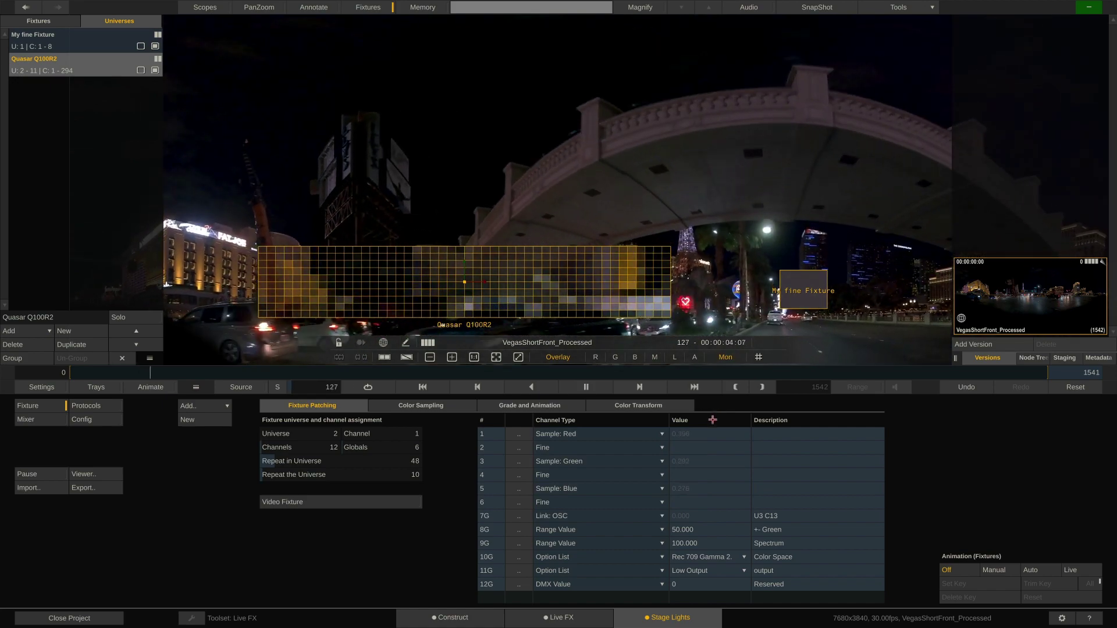
click(919, 10)
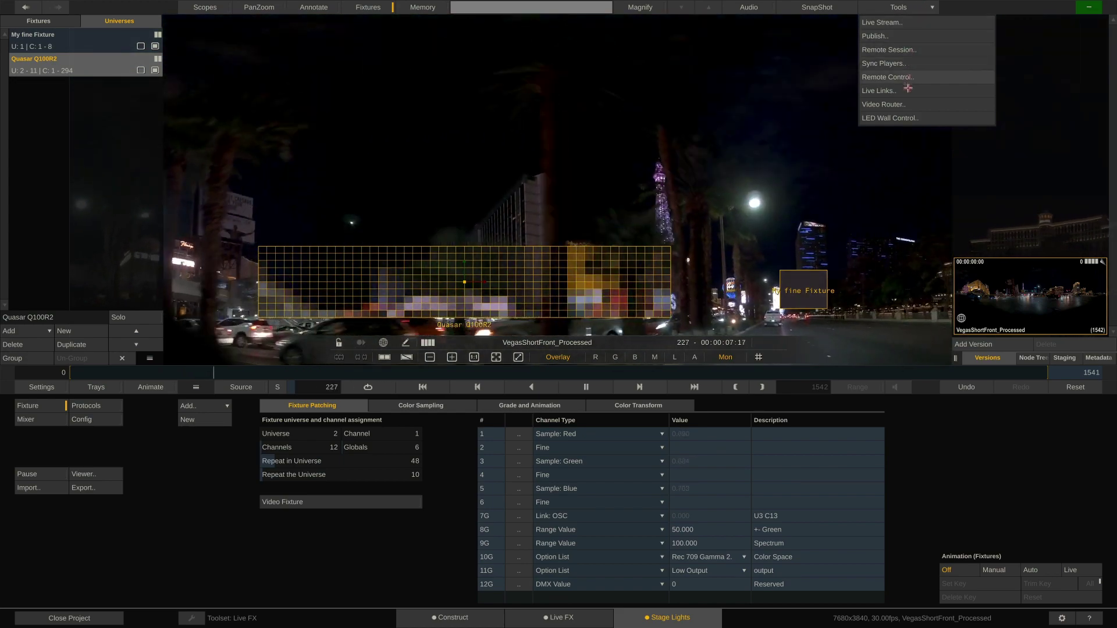
click(907, 91)
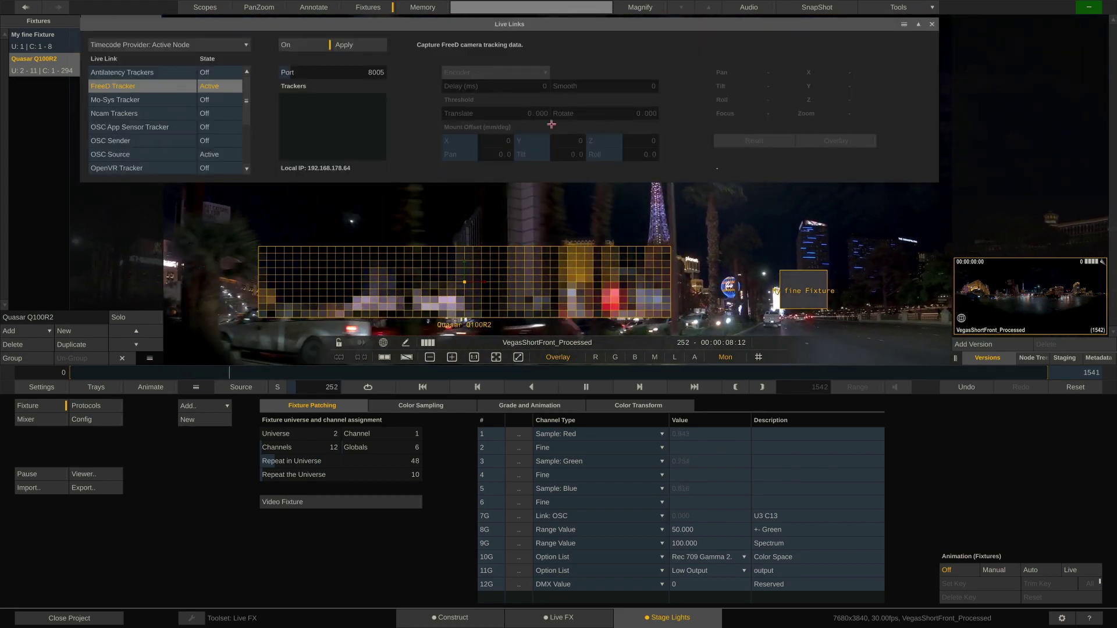
click(137, 154)
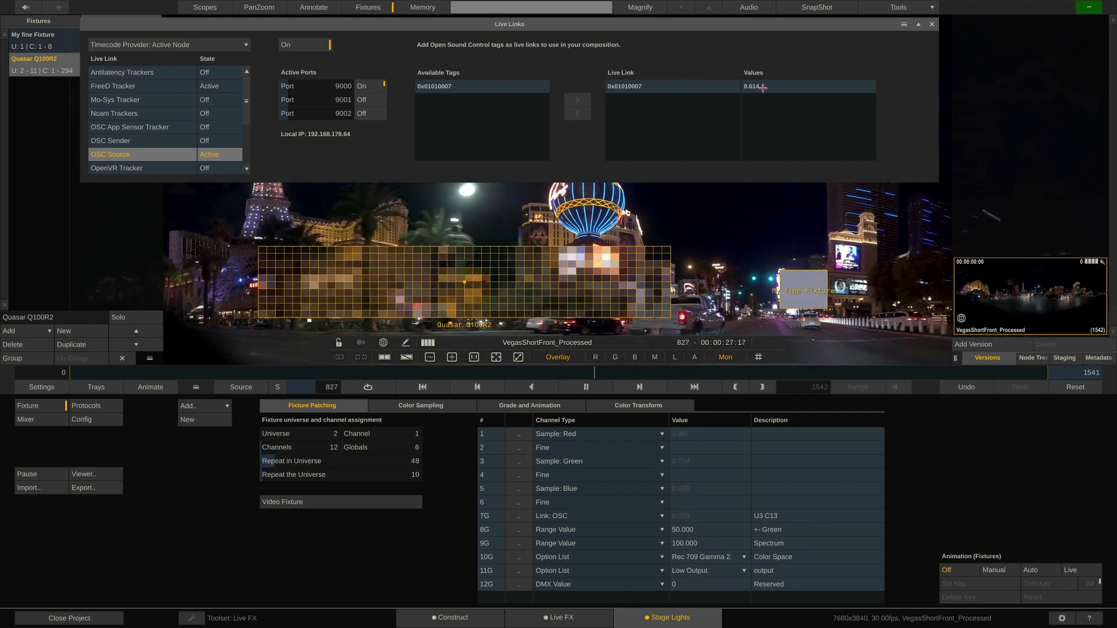
click(465, 88)
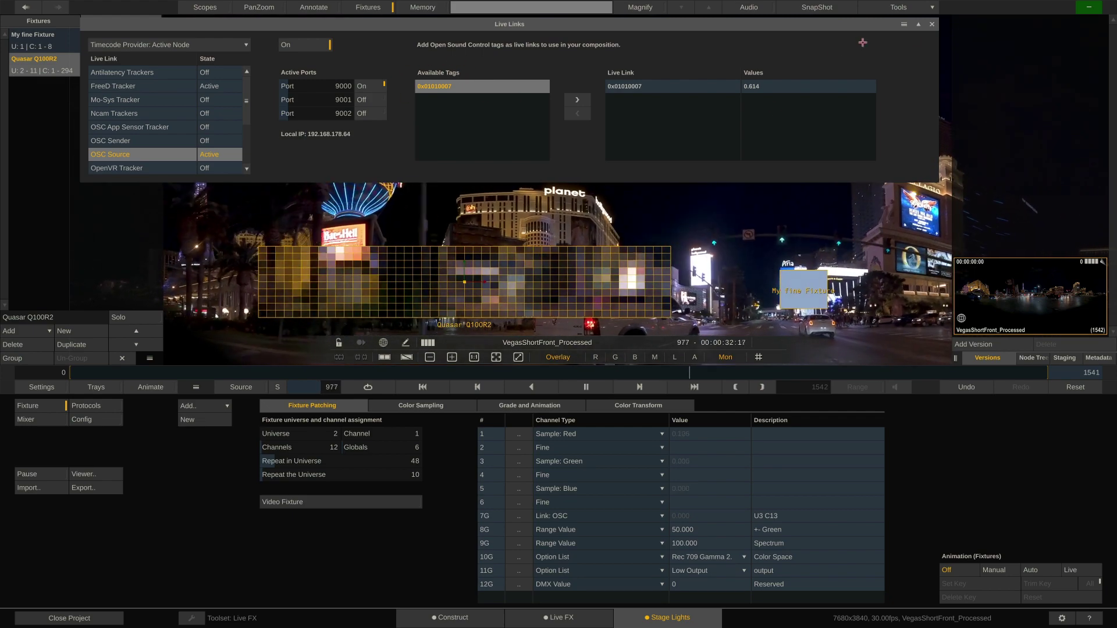
click(783, 517)
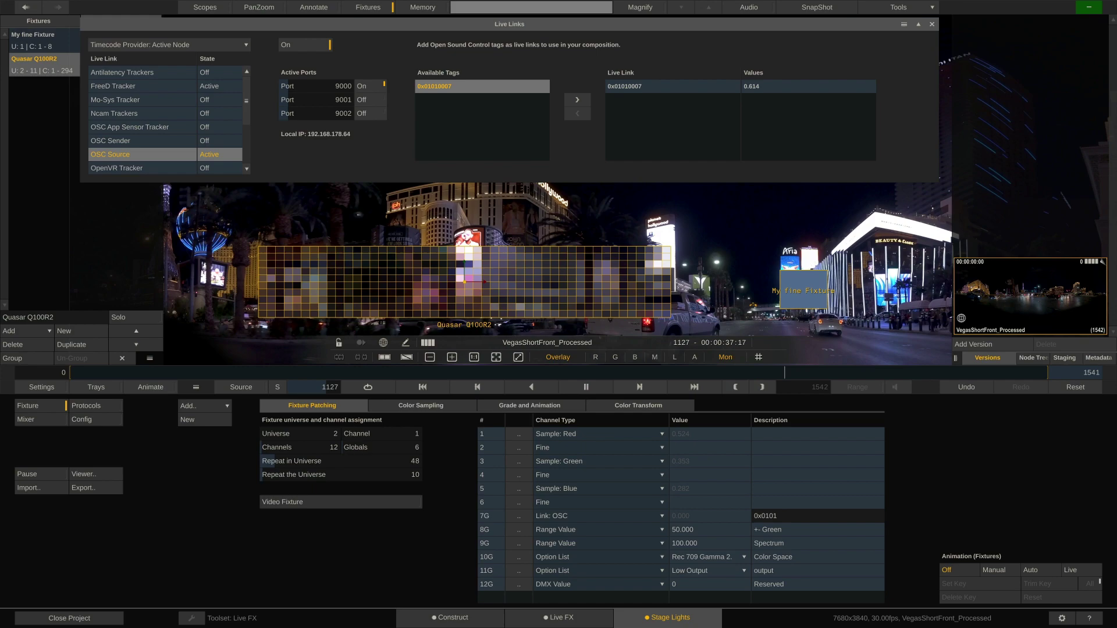
key(Return)
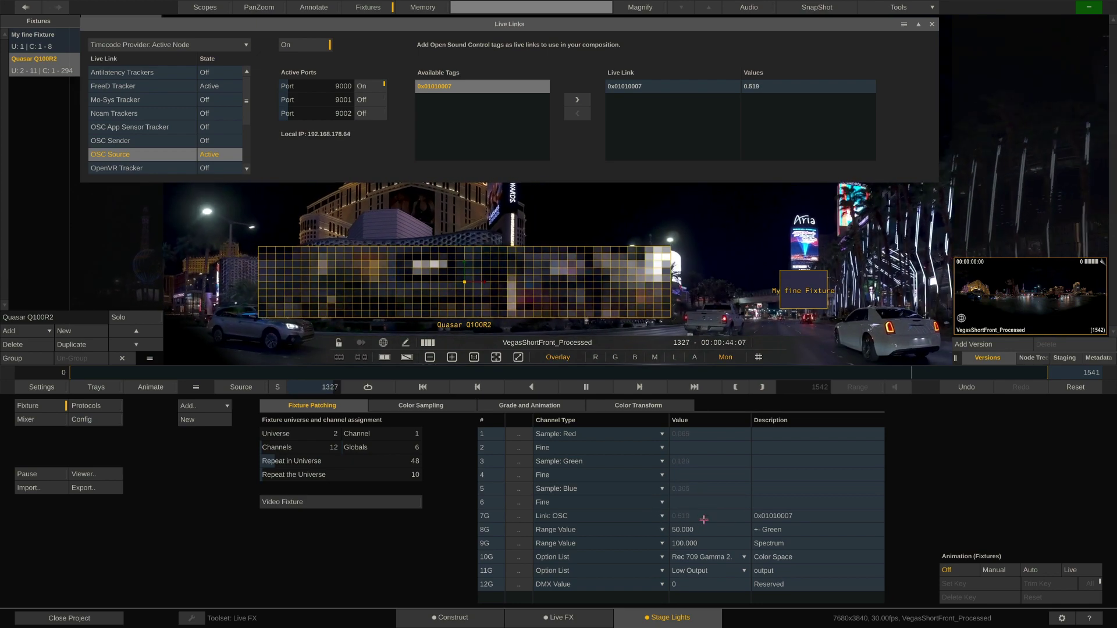
click(933, 24)
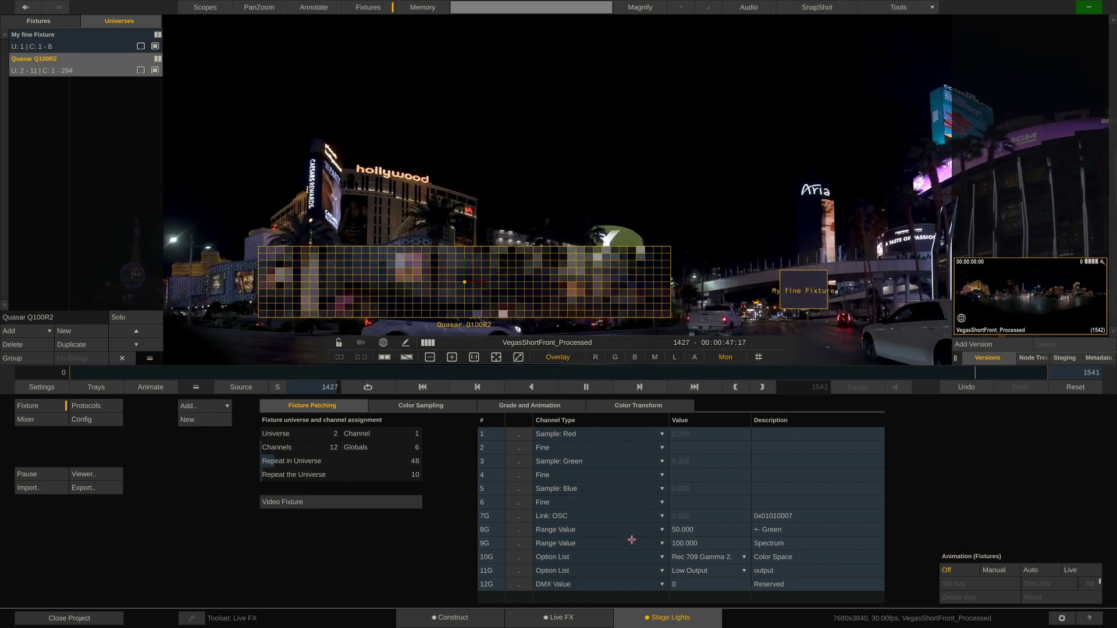
- Lower channel 7G's maximum value from 255 to 1.00 in Channel Settings
click(514, 517)
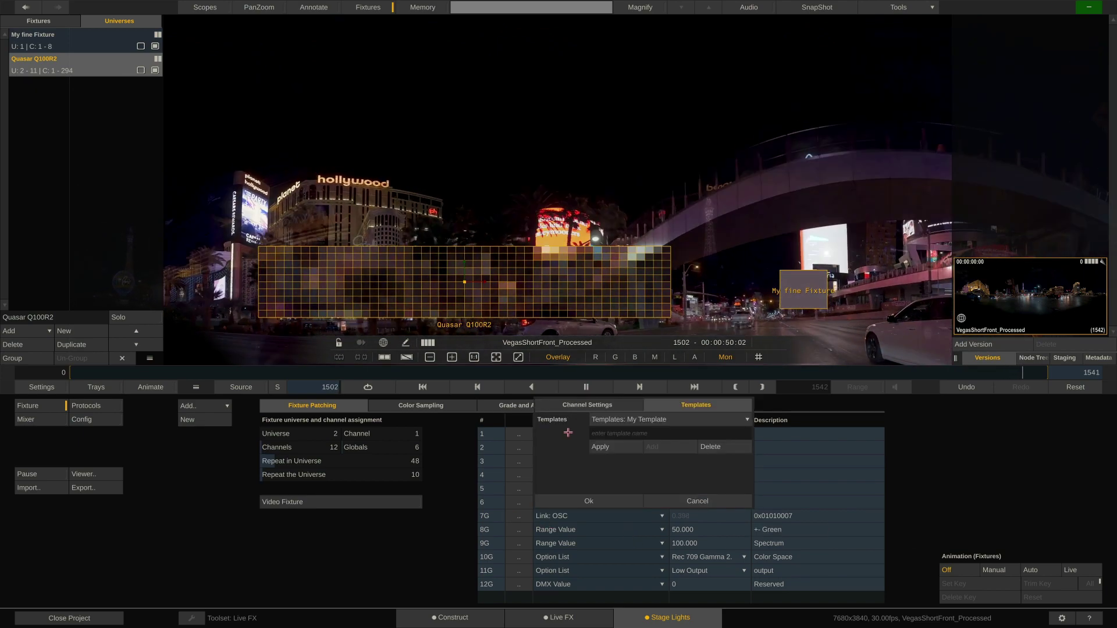
click(587, 406)
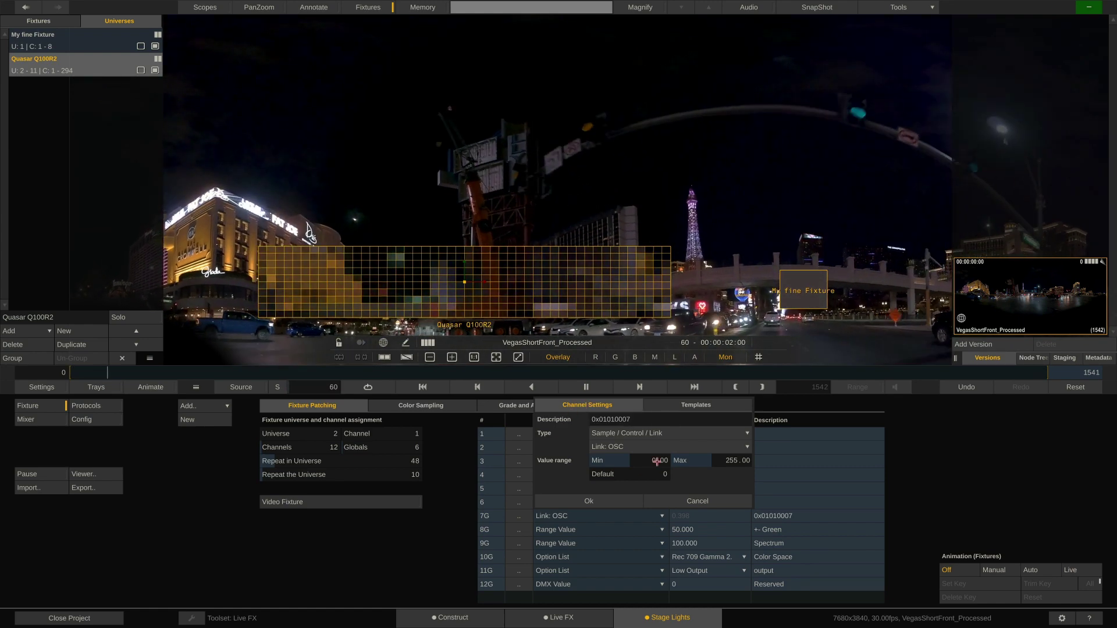
click(731, 460)
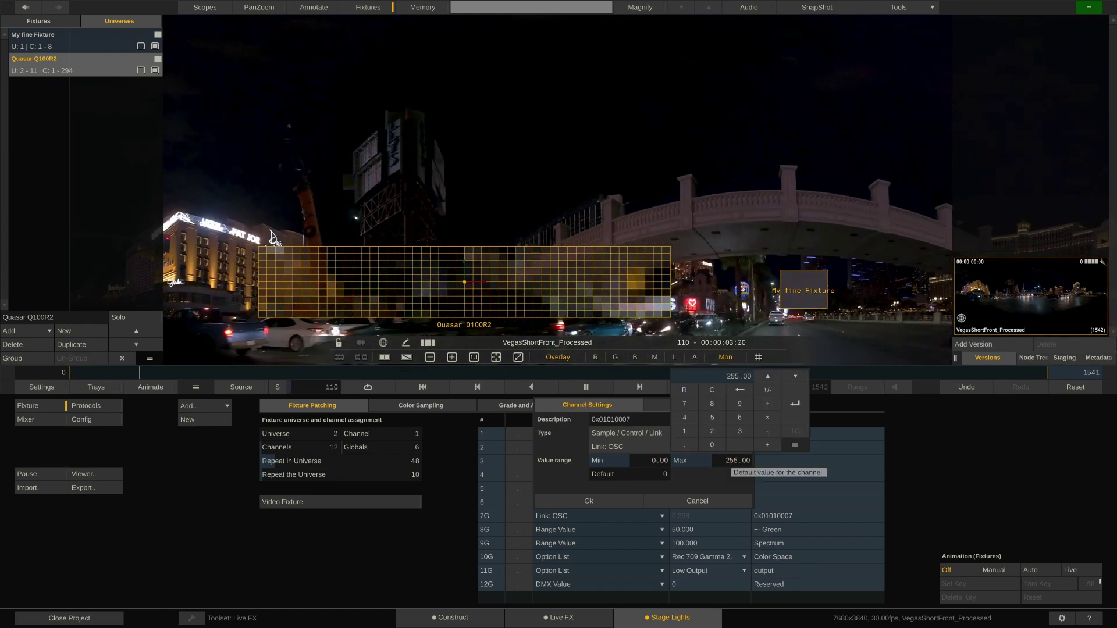
text(1)
key(Return)
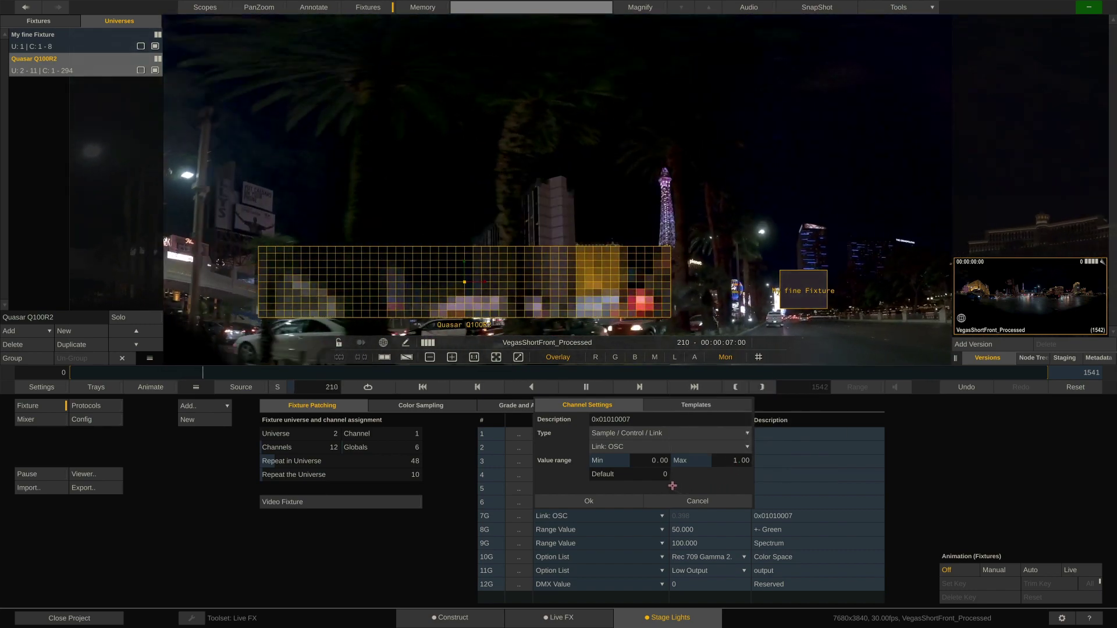
click(570, 499)
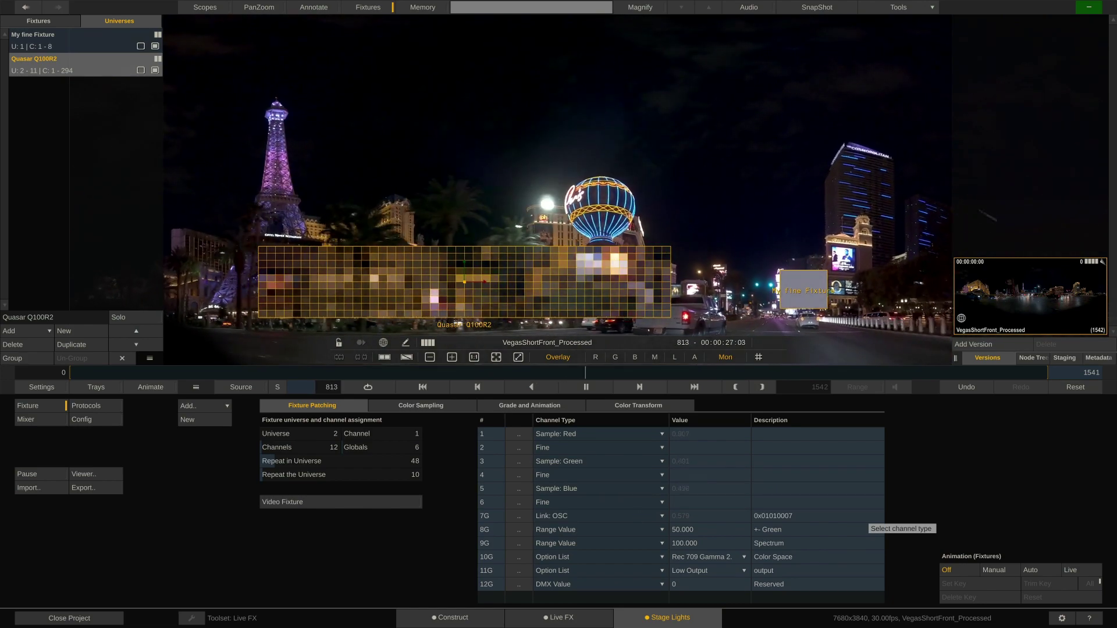
- Look at the stage lights configuration, then show the Quasar's Grade and Animation settings
click(93, 420)
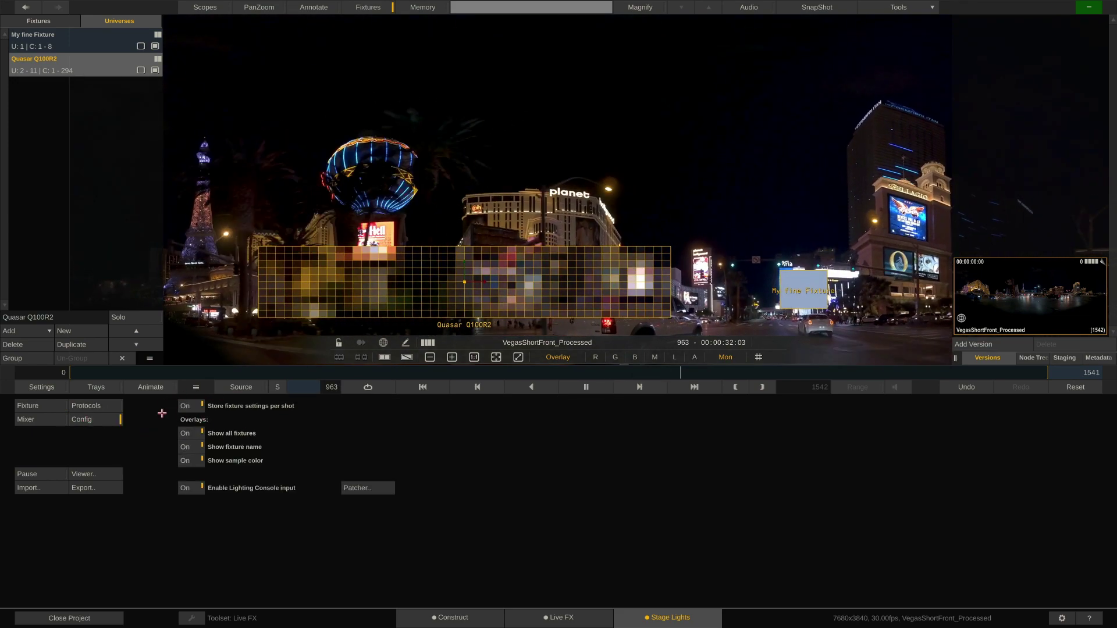
click(53, 407)
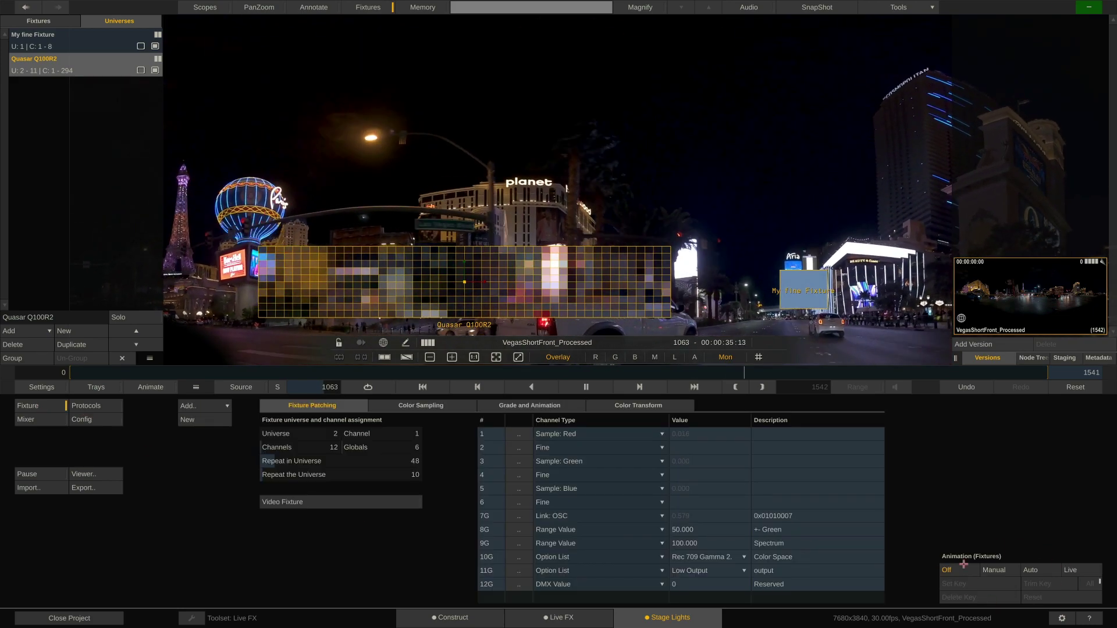
click(546, 407)
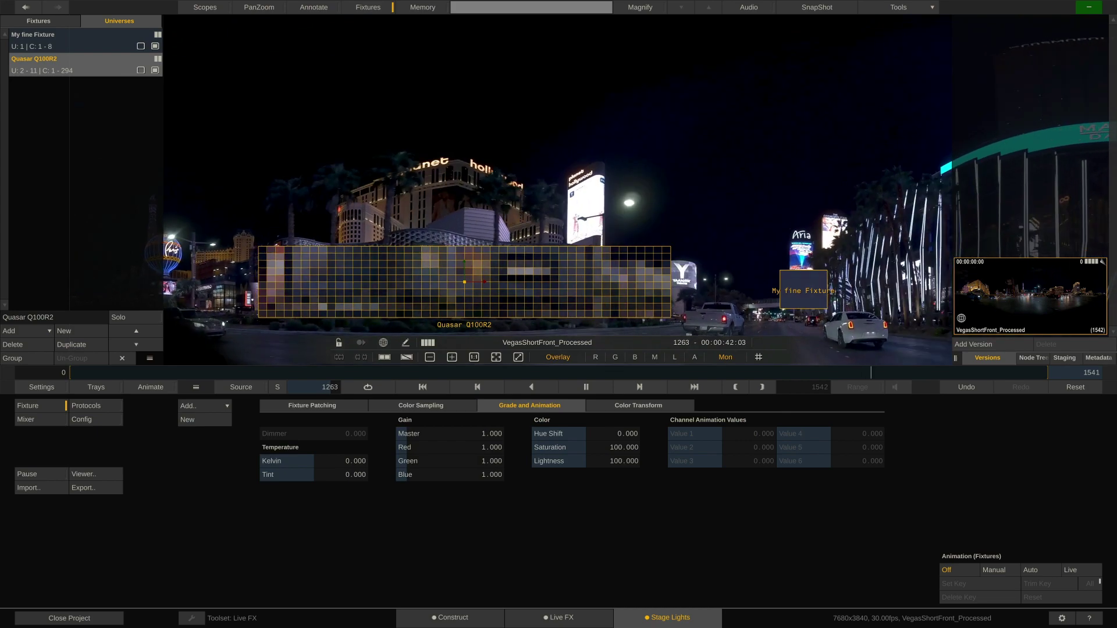
- Make channel 7G a Control: Animate 1 channel described as 'Temperature'
click(320, 406)
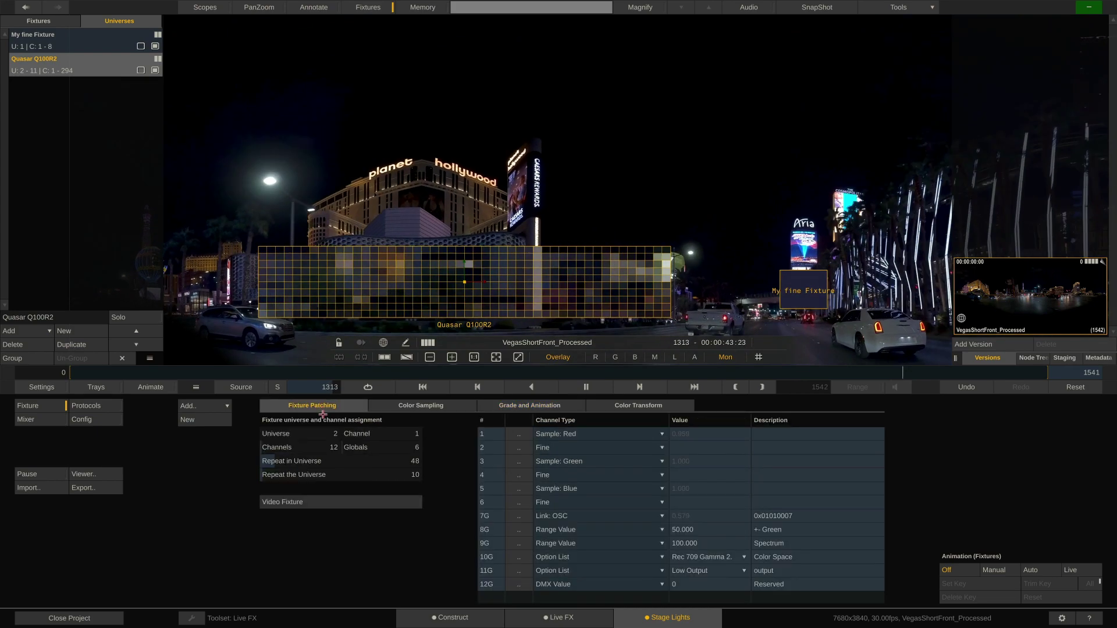
click(600, 533)
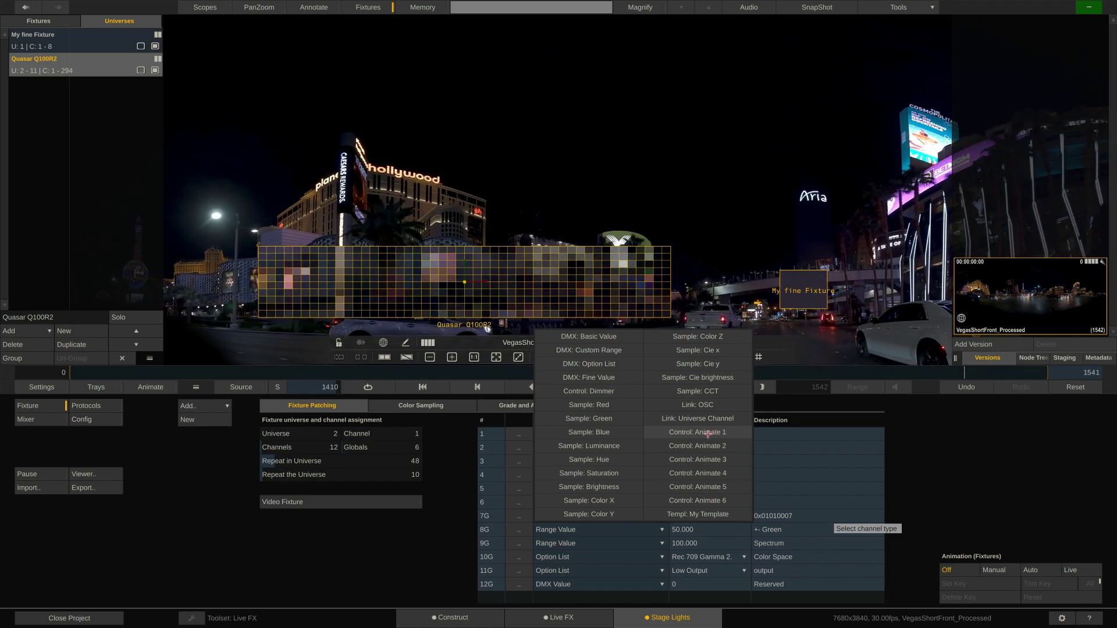
click(707, 433)
click(801, 516)
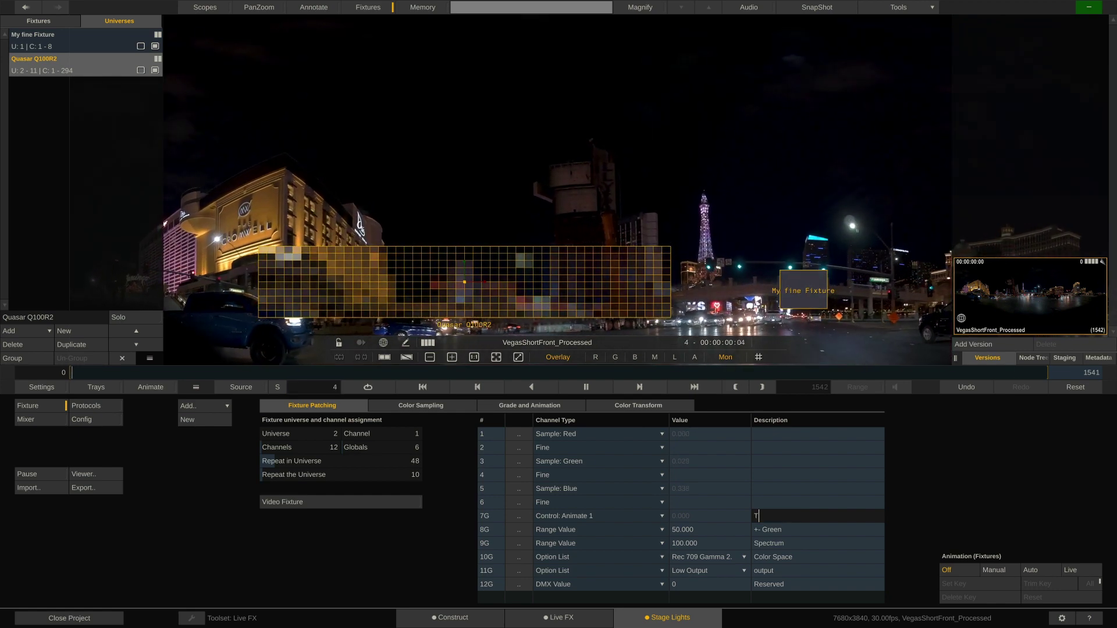
text(Temperature)
key(Return)
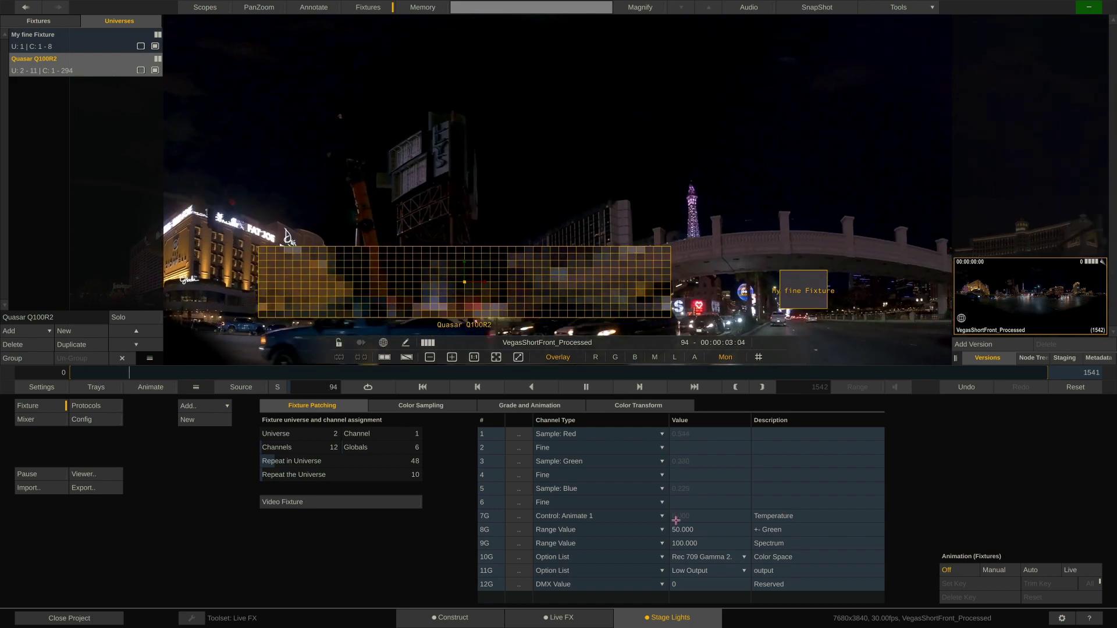
- Give the Temperature channel a 1750–10000 range and show it under Channel Animation Values
click(517, 516)
click(680, 446)
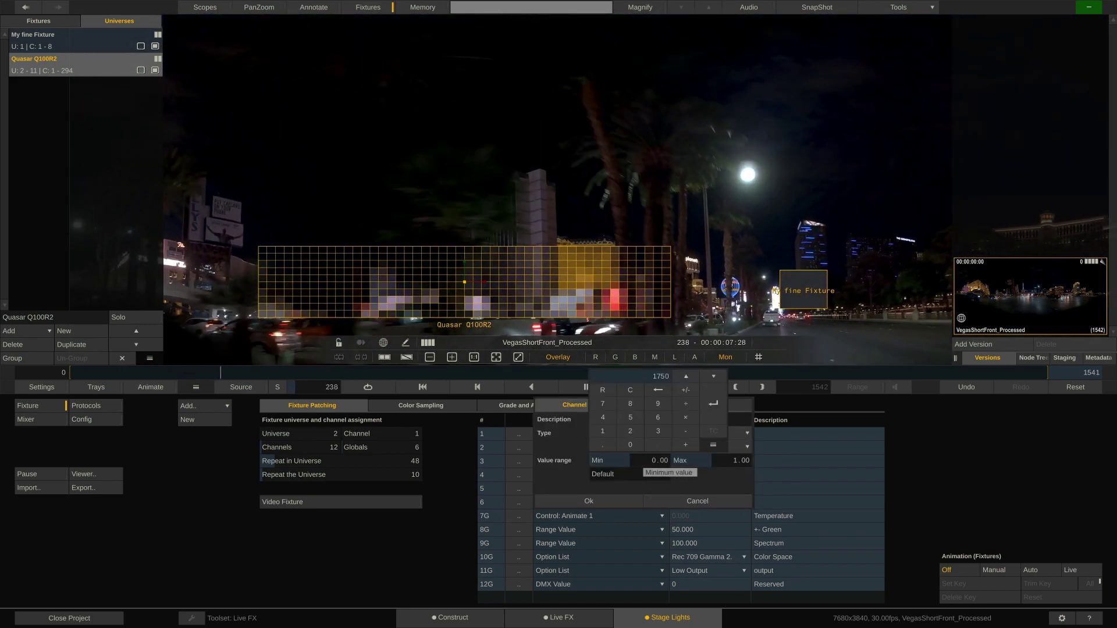
click(680, 445)
double_click(724, 460)
text(10000)
key(Return)
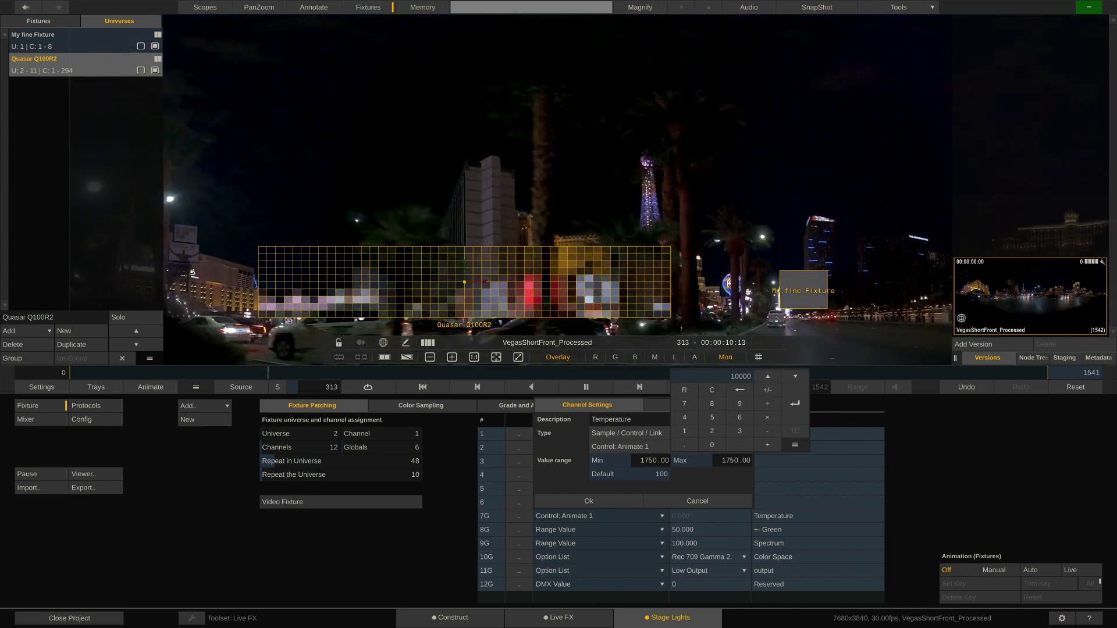
click(655, 473)
click(602, 410)
click(588, 501)
click(529, 405)
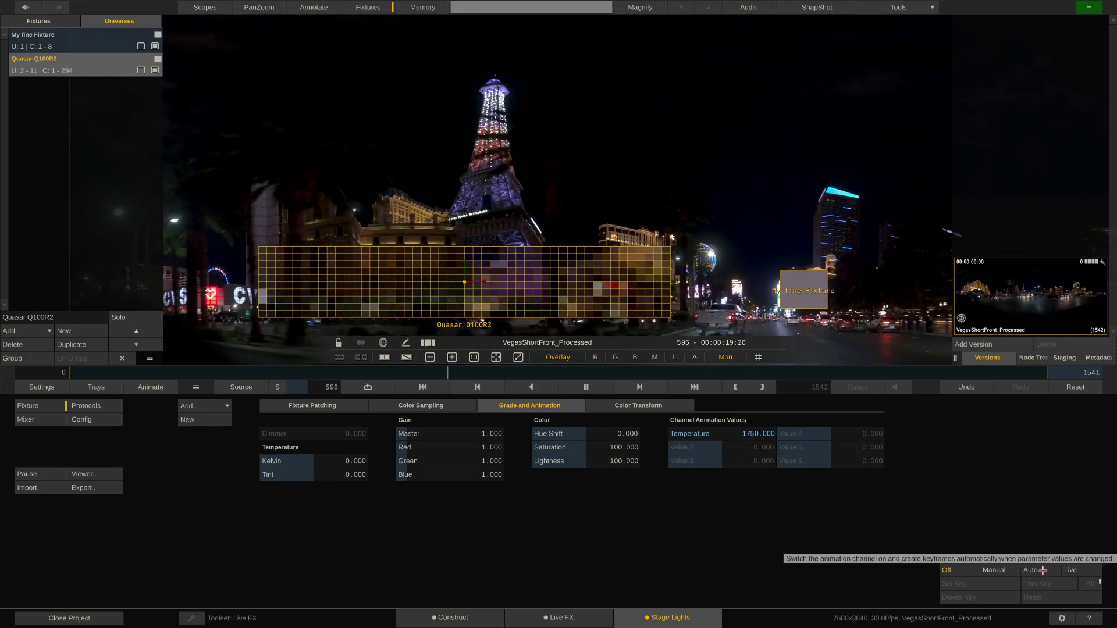
- Turn on Auto keyframing and key Temperature at 3200 near the clip start
click(1041, 571)
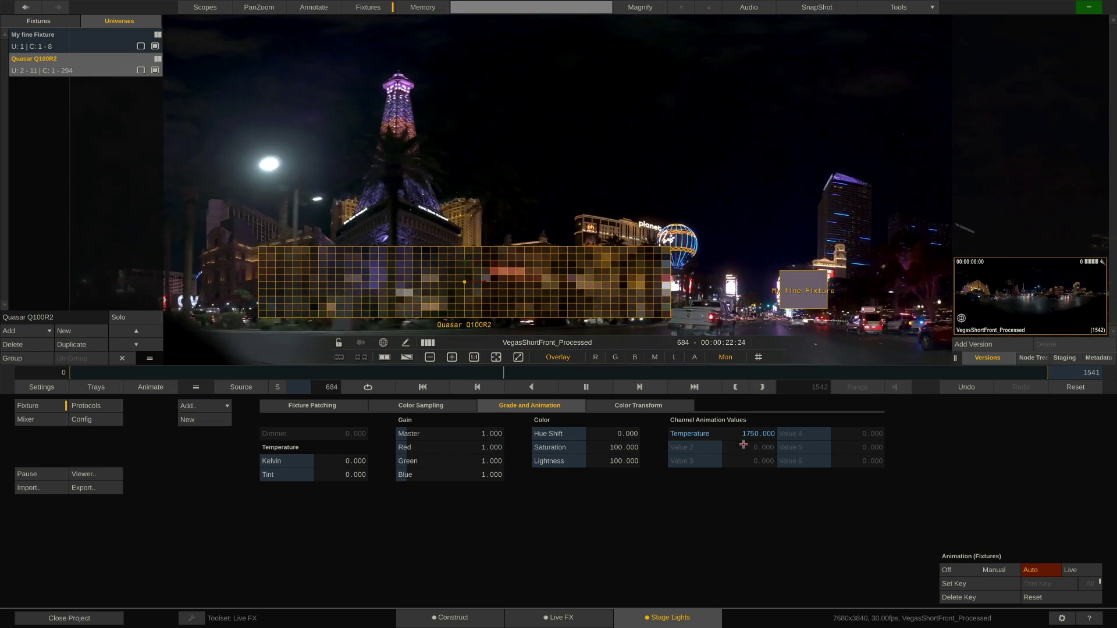
drag(508, 373, 77, 374)
click(584, 382)
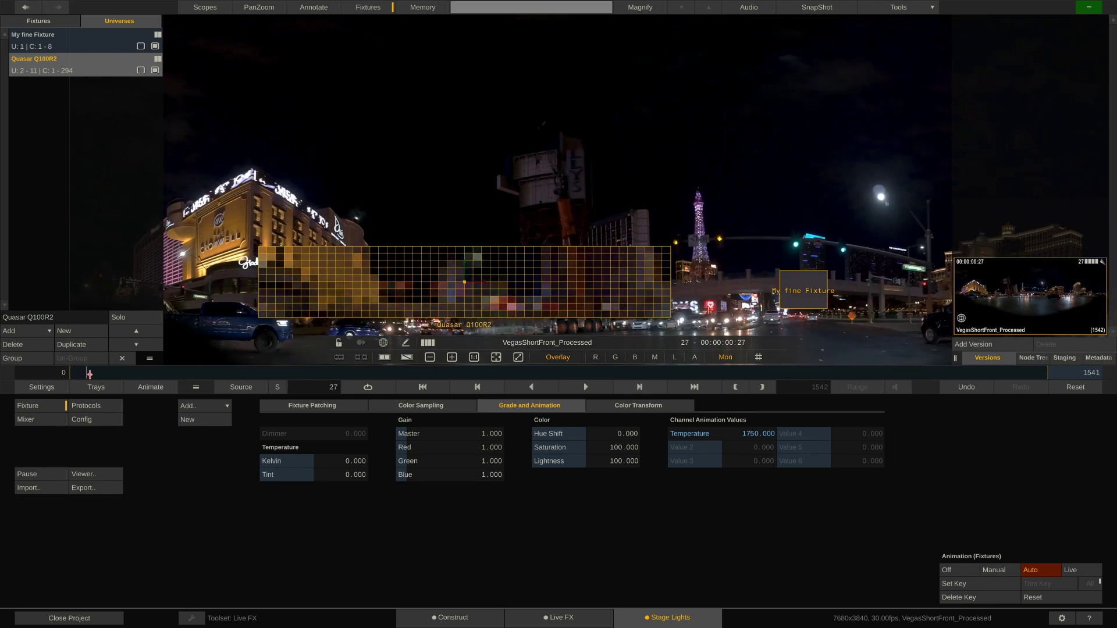
click(754, 433)
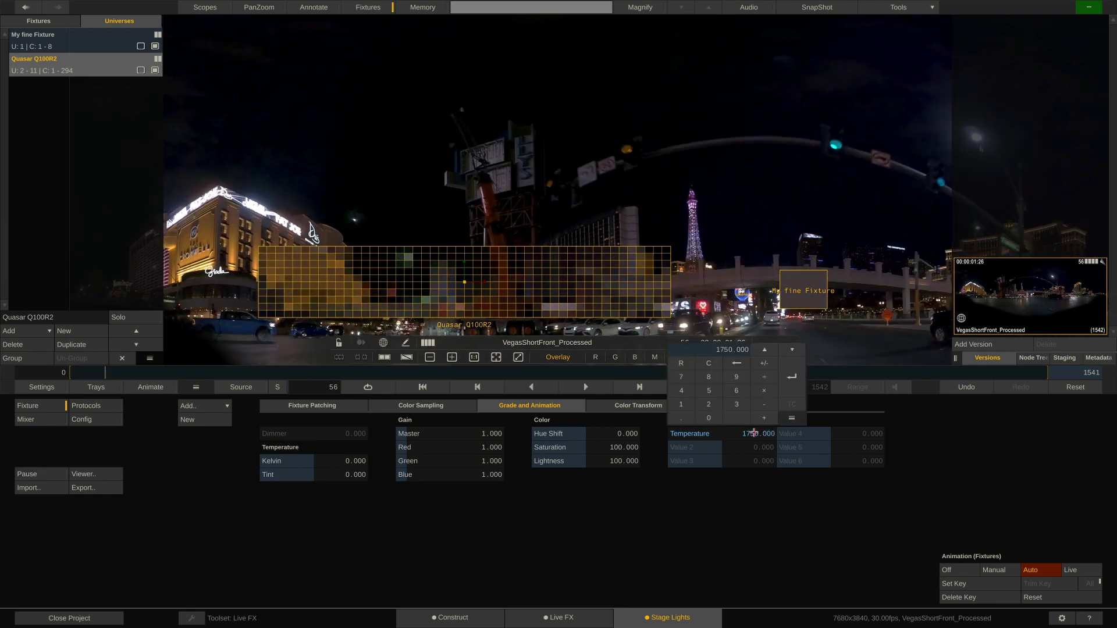
text(3200)
key(Return)
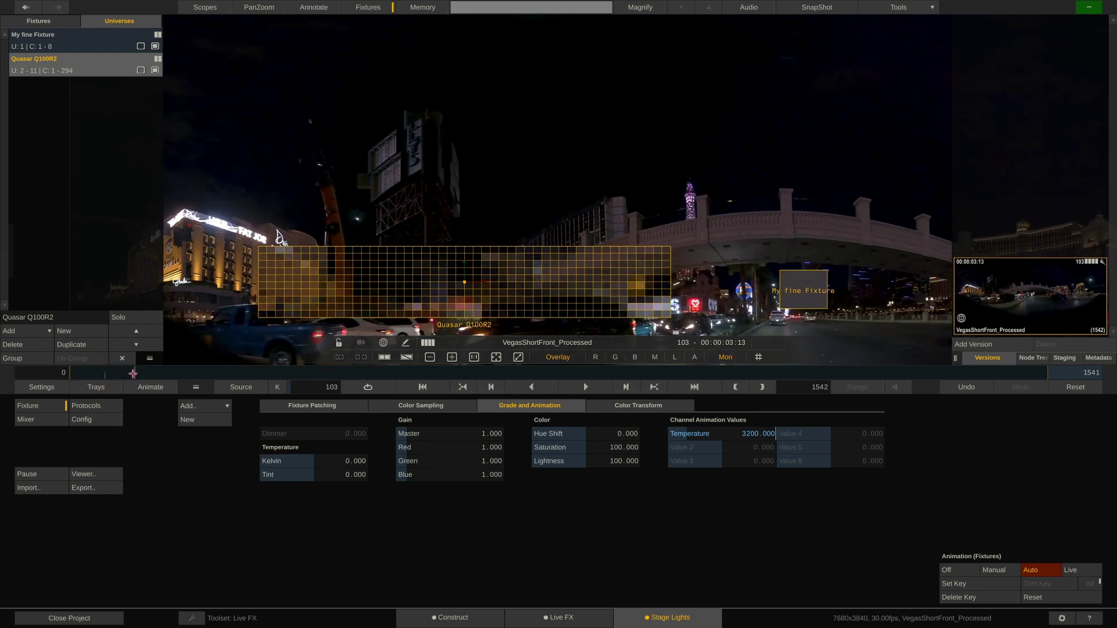
- Key Temperature at 8000 on frame 397 and 5800 on frame 913, then check frame 727
drag(132, 373, 322, 373)
click(755, 434)
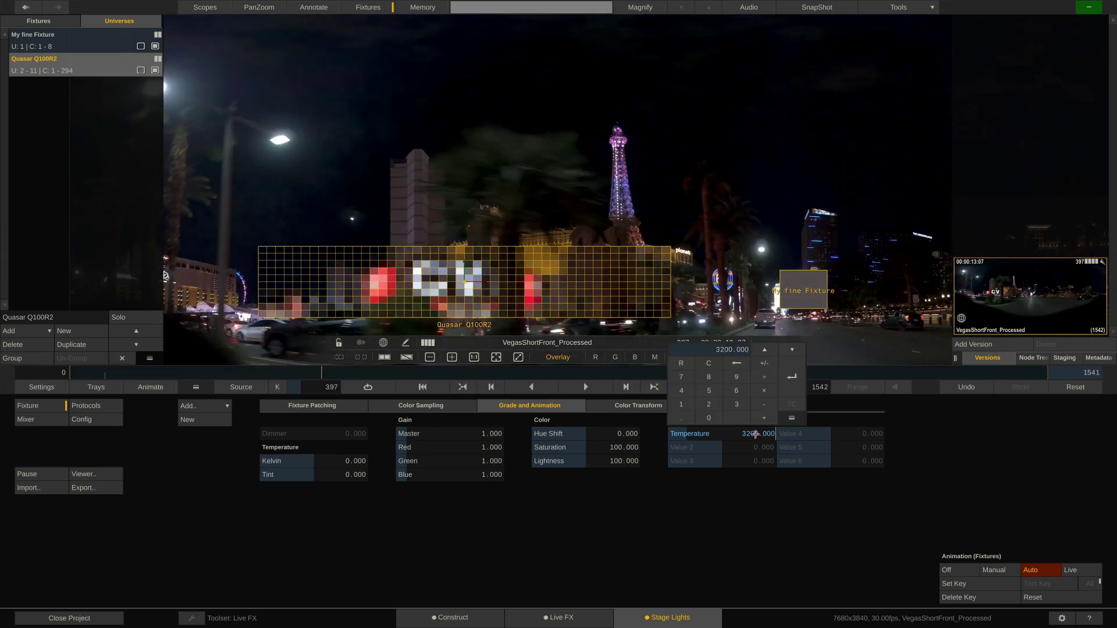
text(8000)
key(Return)
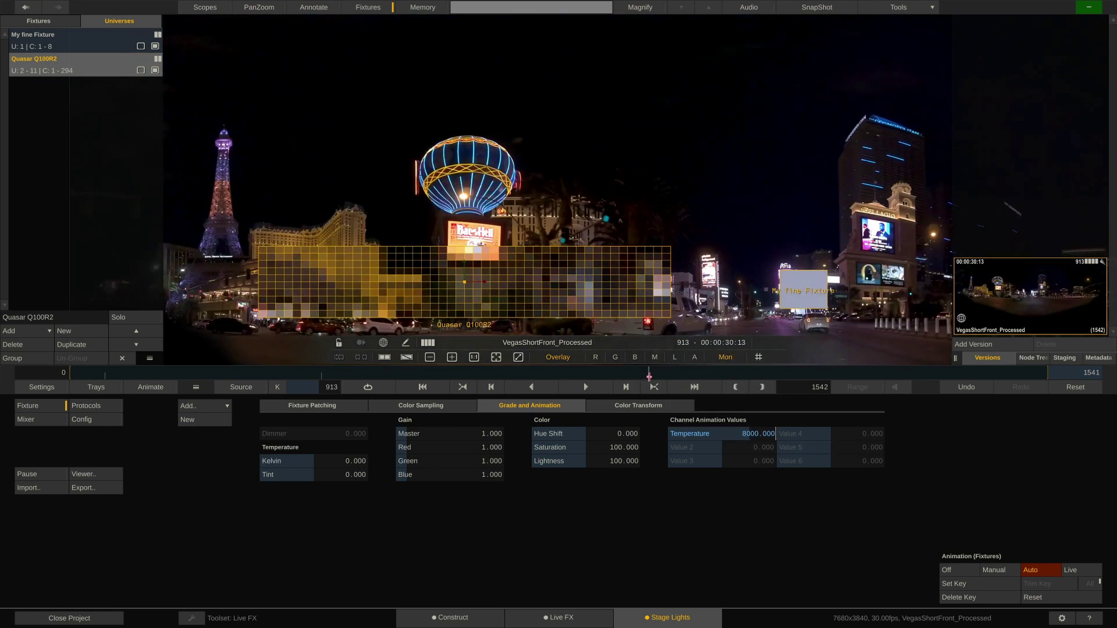
click(765, 434)
text(5800)
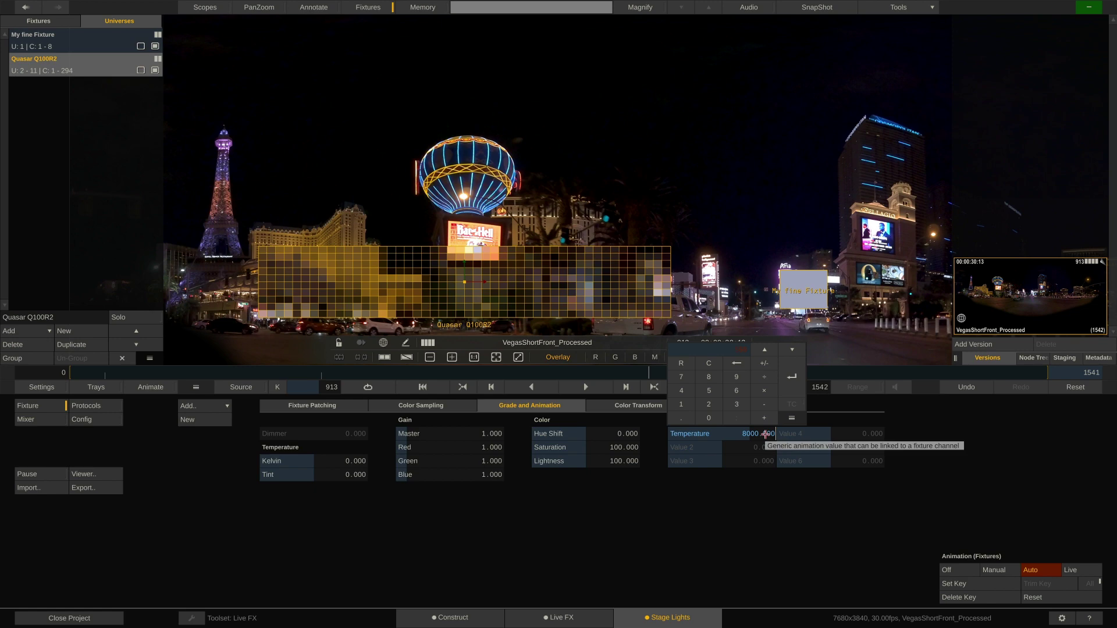
key(Return)
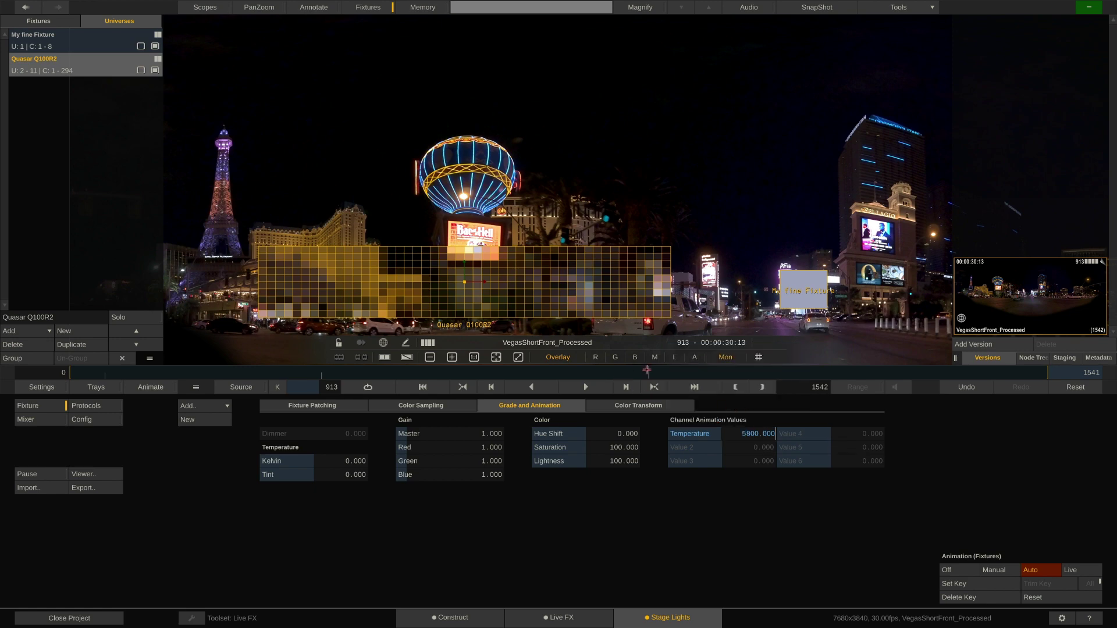
drag(647, 370, 525, 377)
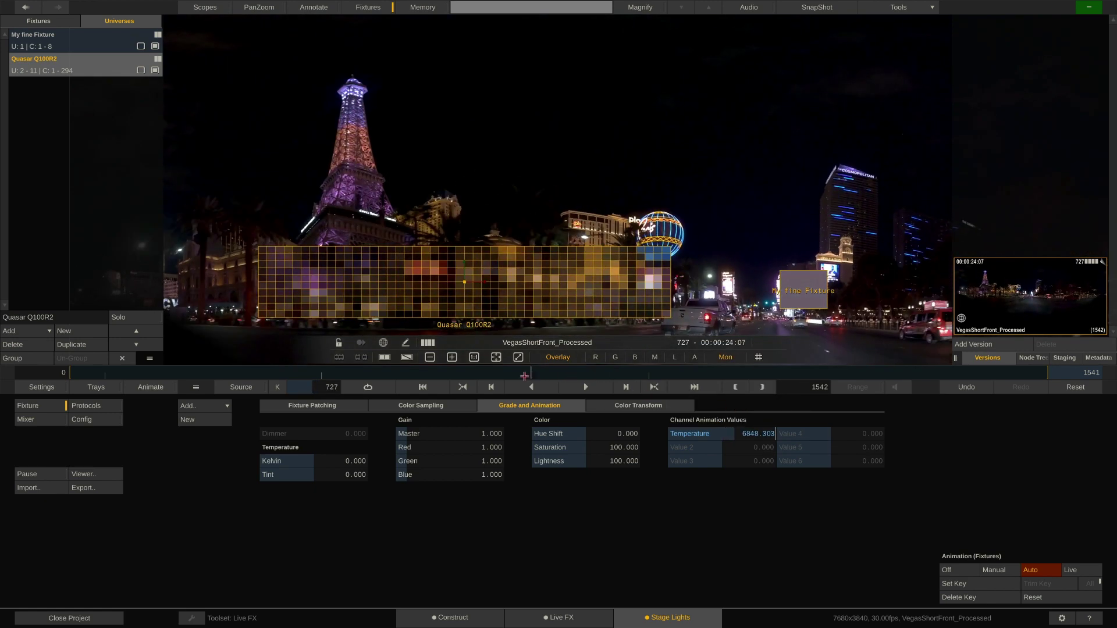
- Switch transport navigation to Keyframe mode and step back and forth between the Temperature keyframes
click(278, 386)
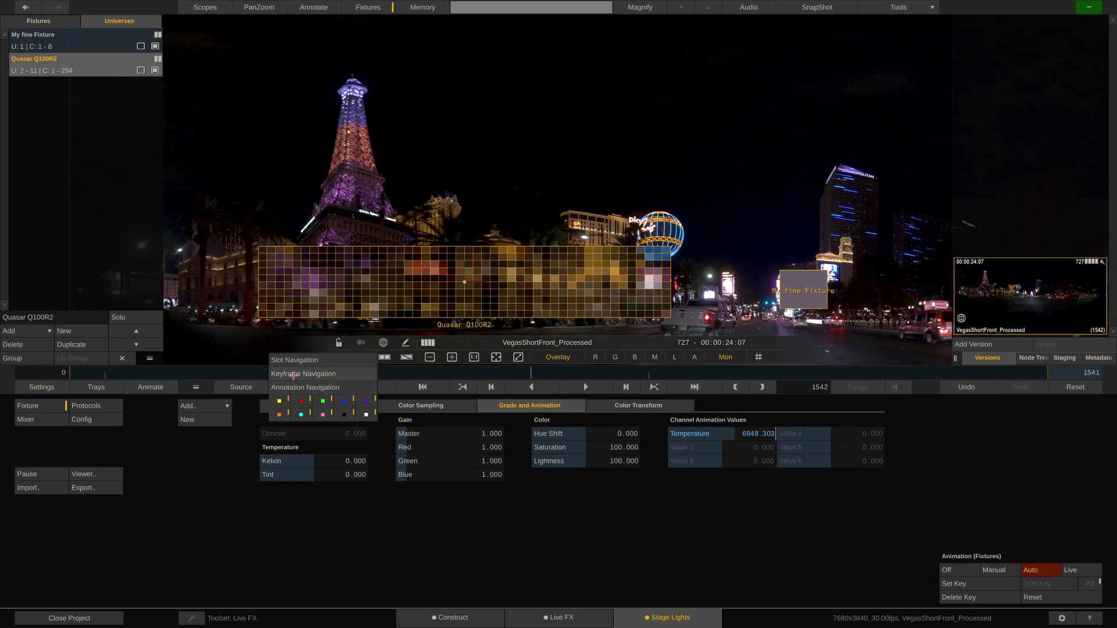
click(338, 374)
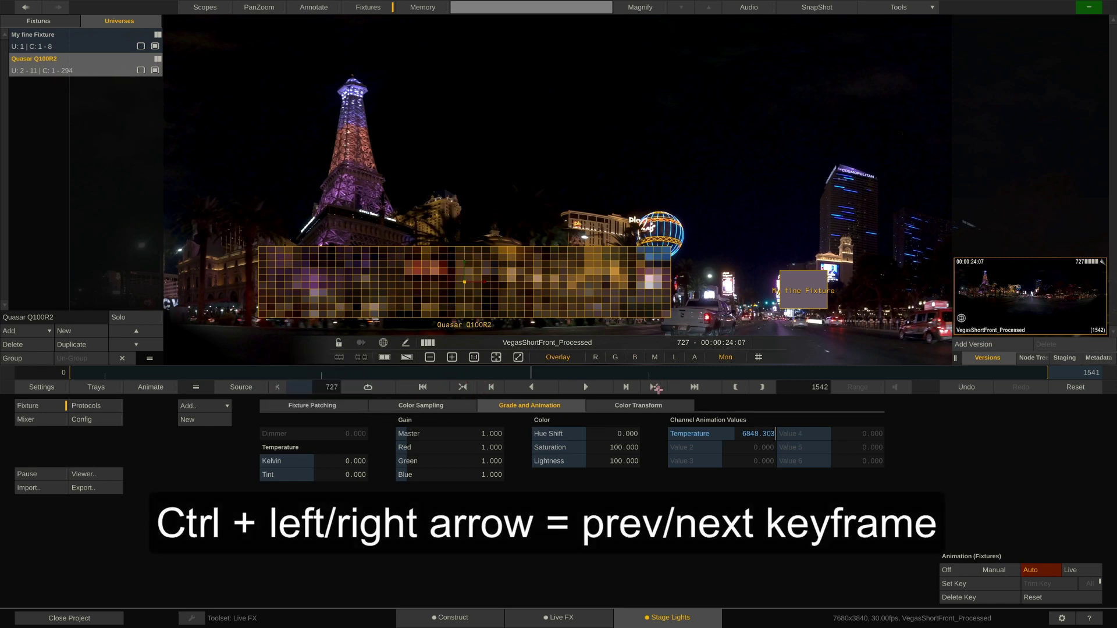
key(ctrl+Left)
key(ctrl+Left)
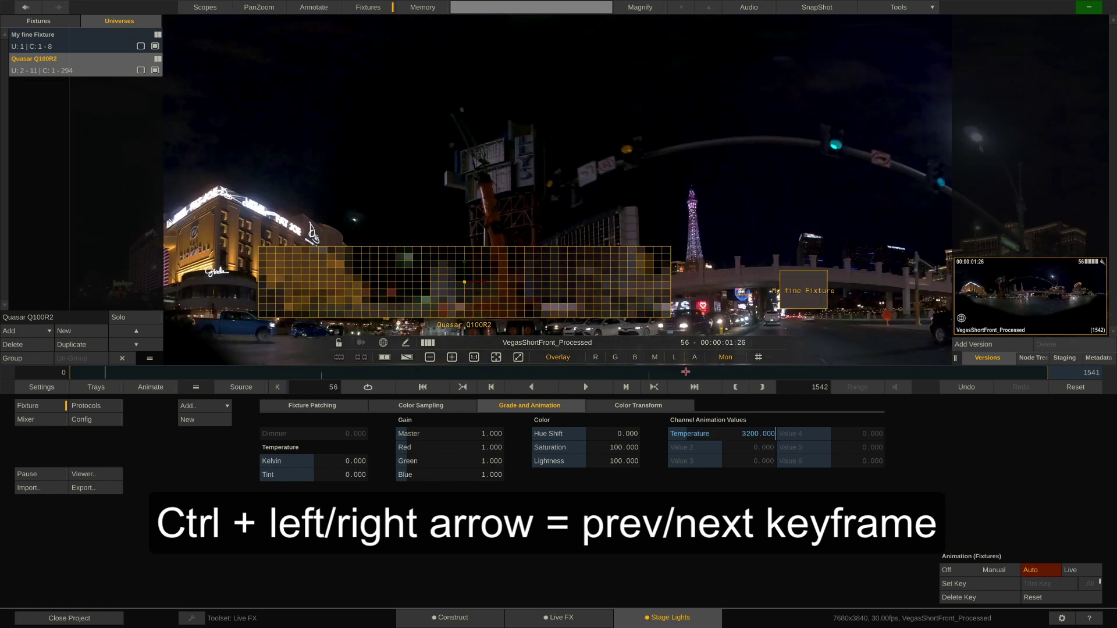
key(ctrl+Right)
key(ctrl+Right)
key(ctrl+Left)
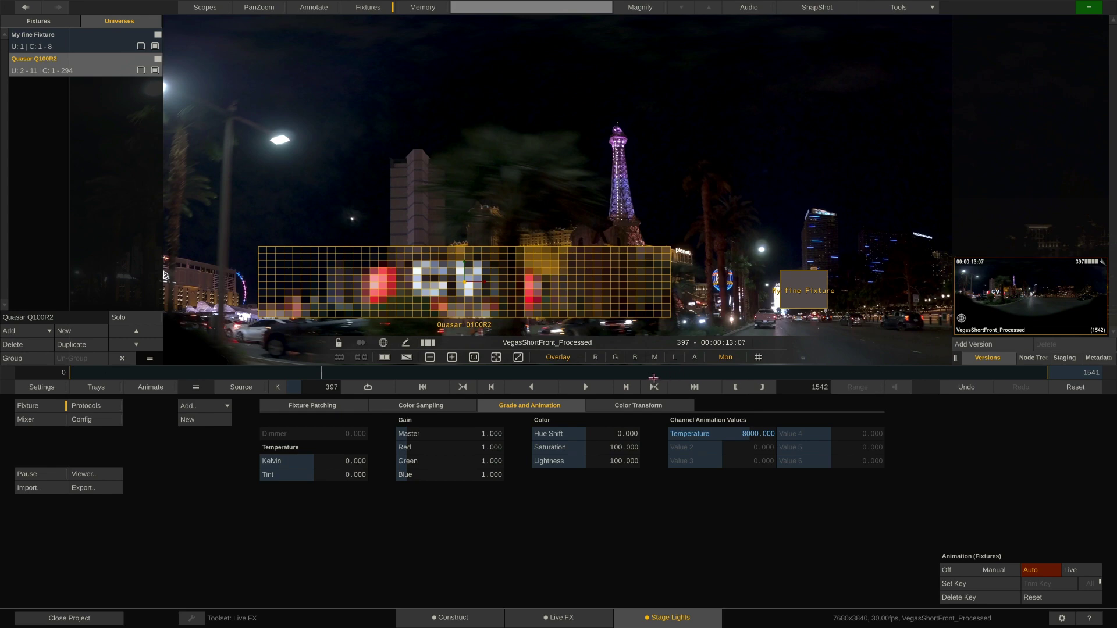
- Rewind to around frame 70, play the Temperature animation, and show the Fixture Patching table
drag(286, 377, 114, 377)
click(583, 387)
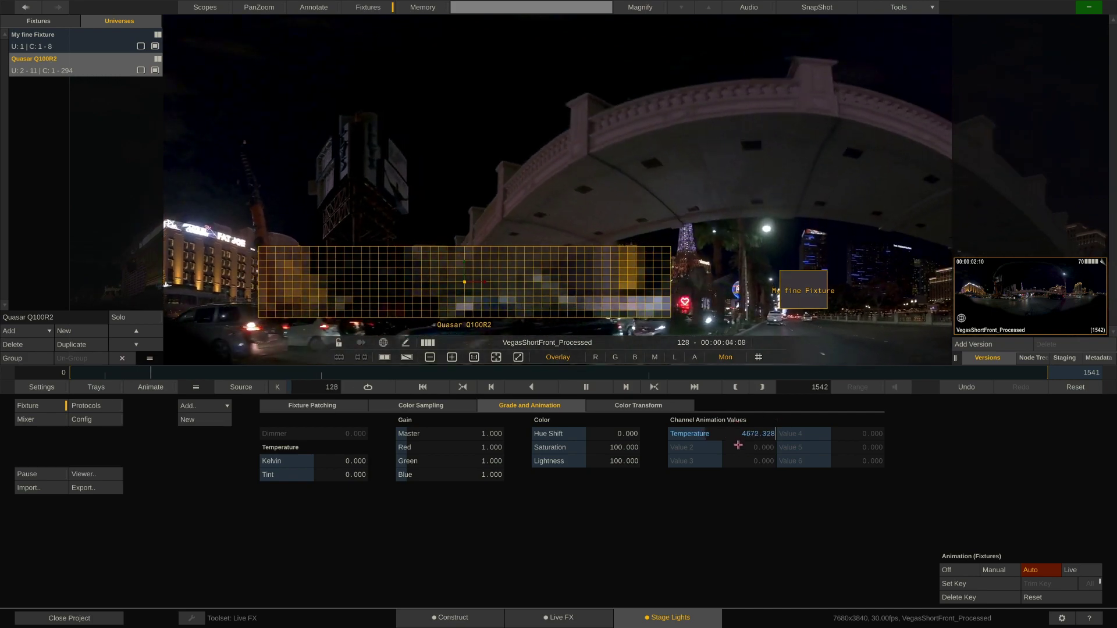
click(349, 406)
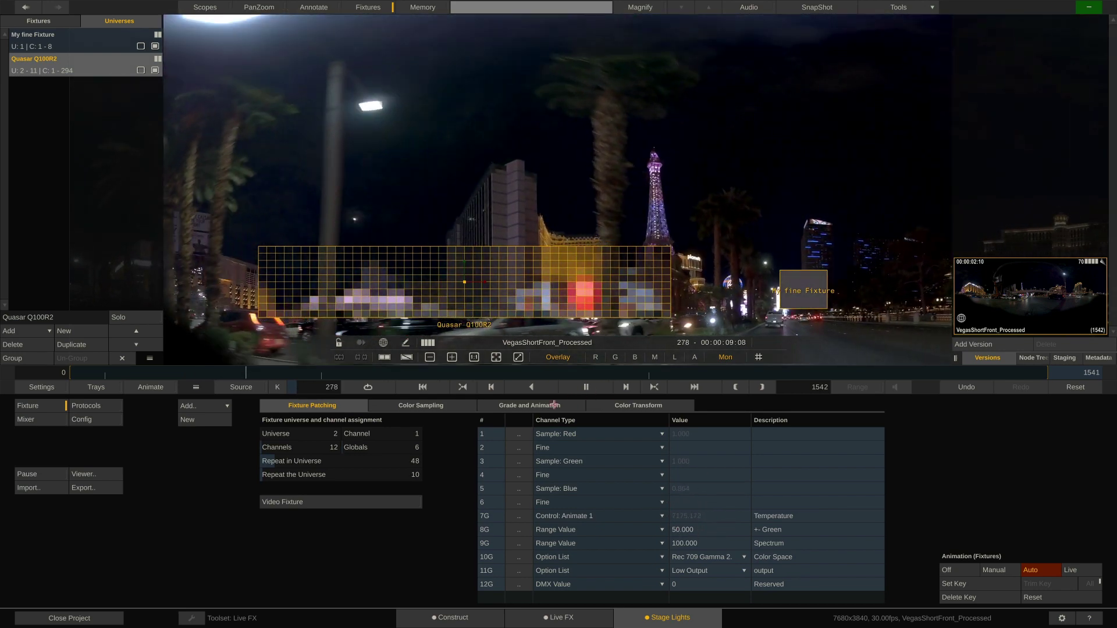
- In the Temperature curve editor, enter a new value for the peak keyframe on the keypad
click(577, 406)
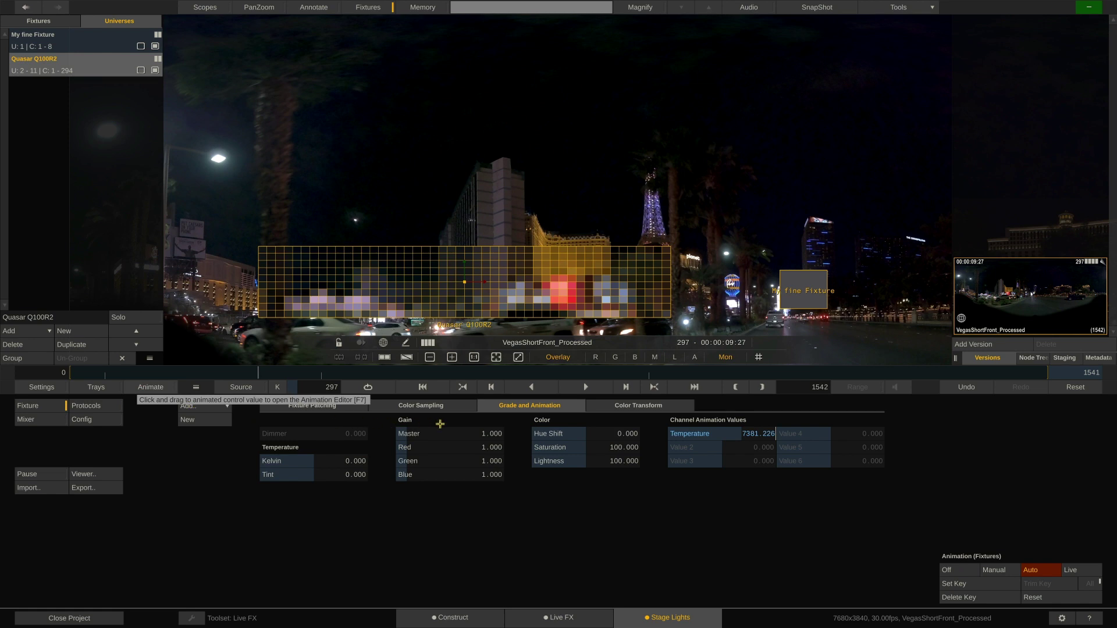
click(752, 433)
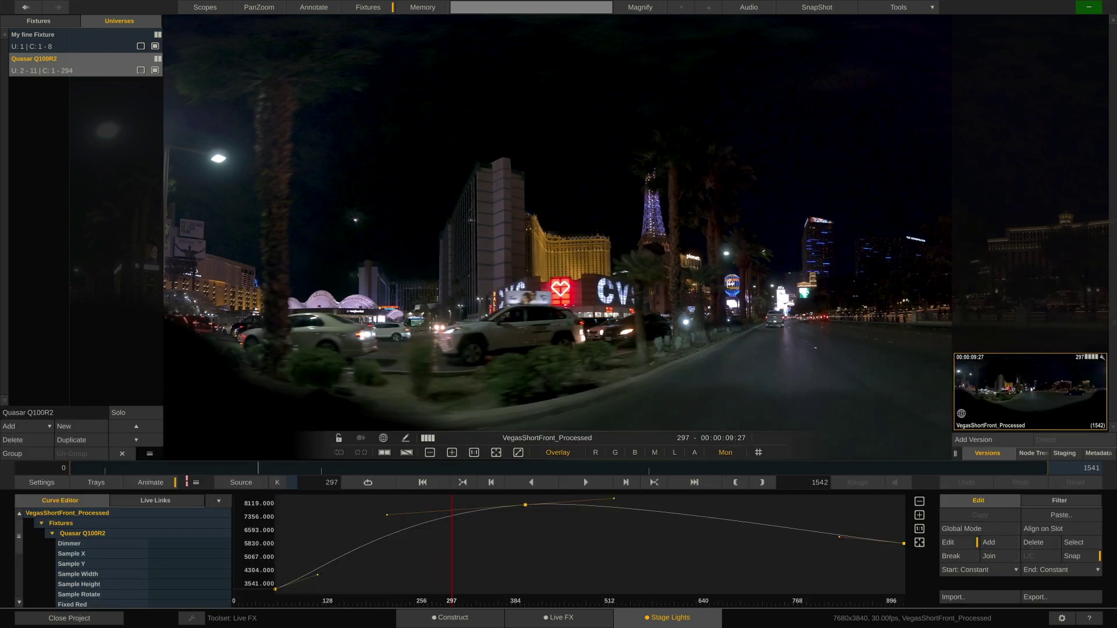
mouse_move(538, 509)
drag(525, 505, 527, 485)
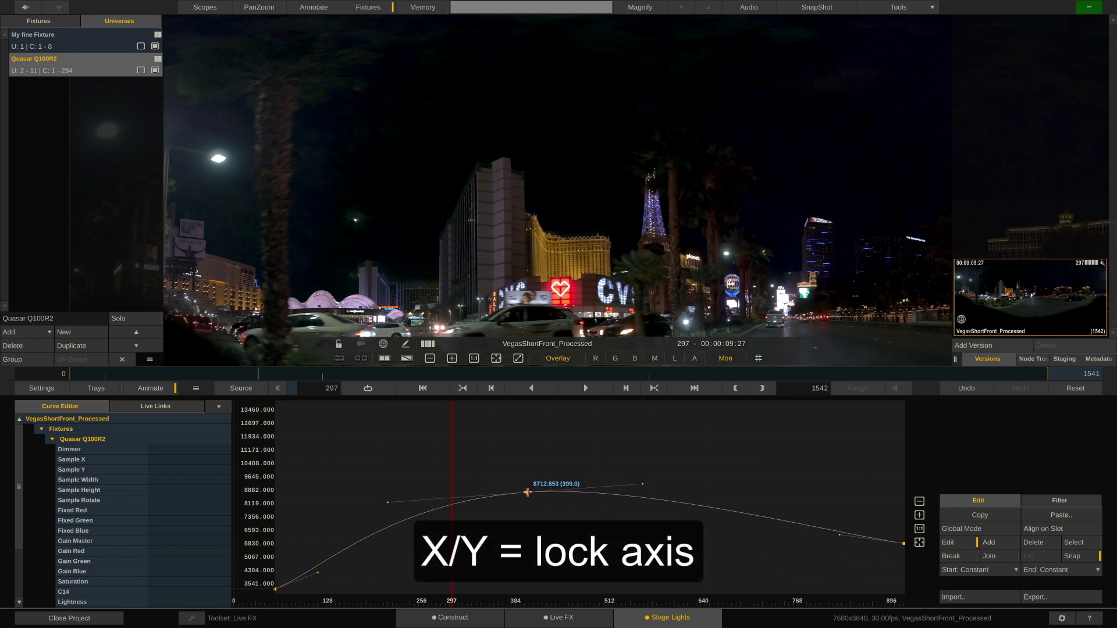
key(ctrl+z)
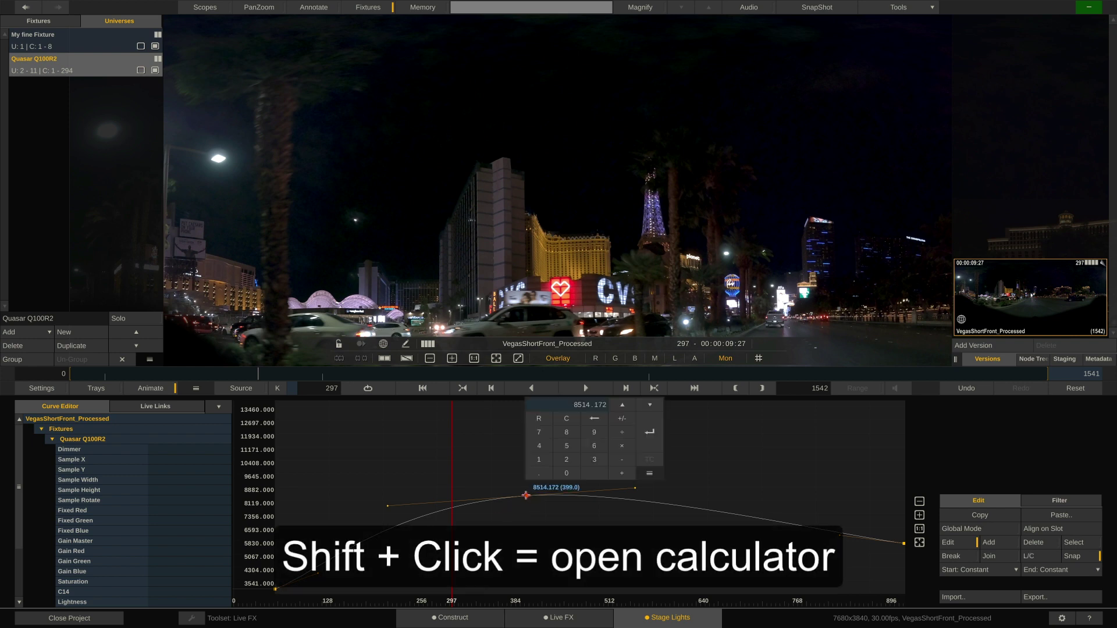
shift+click(526, 495)
click(567, 432)
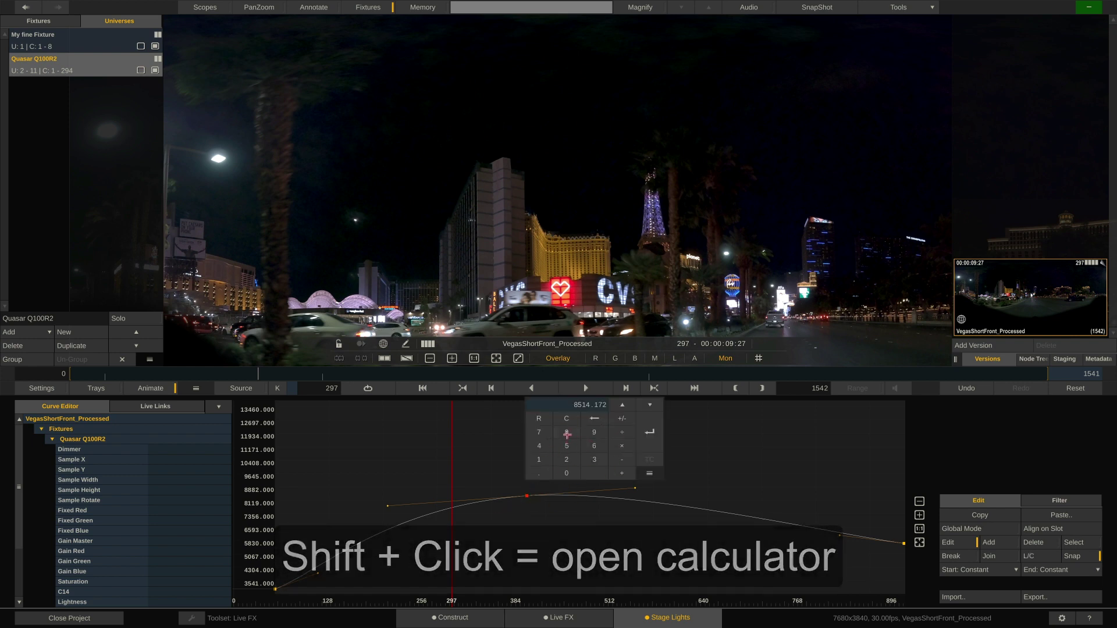
click(567, 446)
click(565, 473)
click(650, 432)
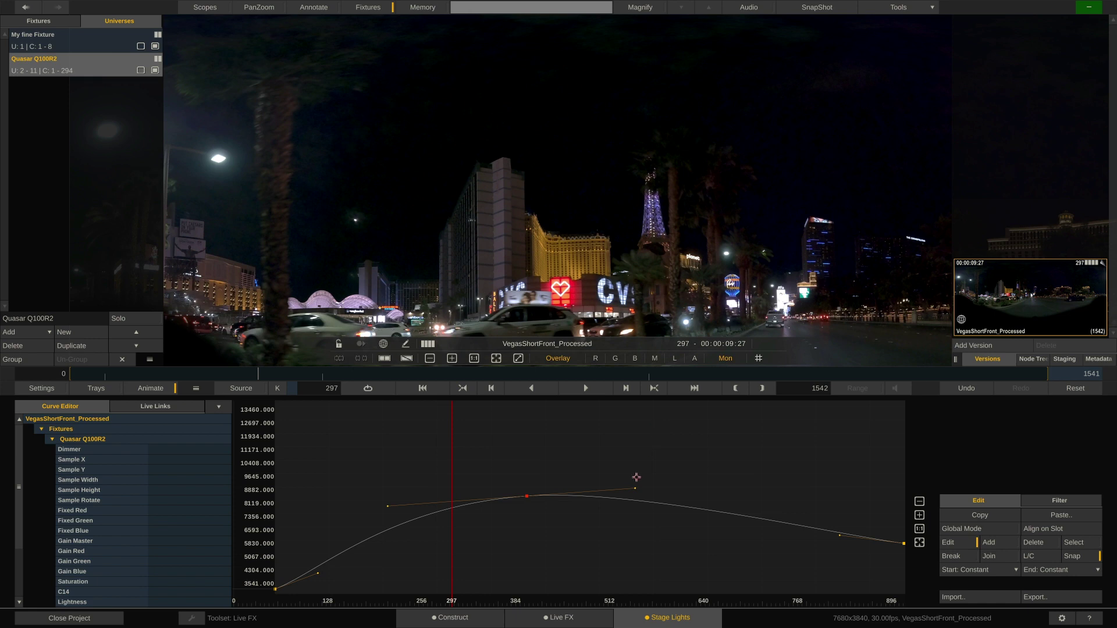
- Pull the peak key's tangent down and set the curve End to Bounce after the last keyframe
drag(635, 489, 636, 492)
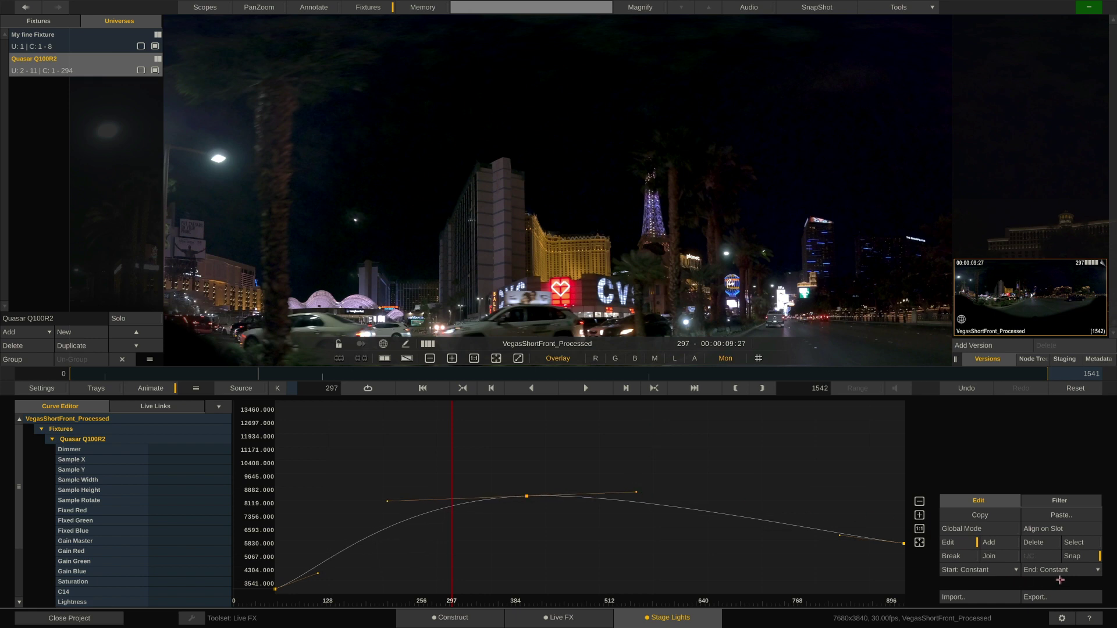
click(1034, 575)
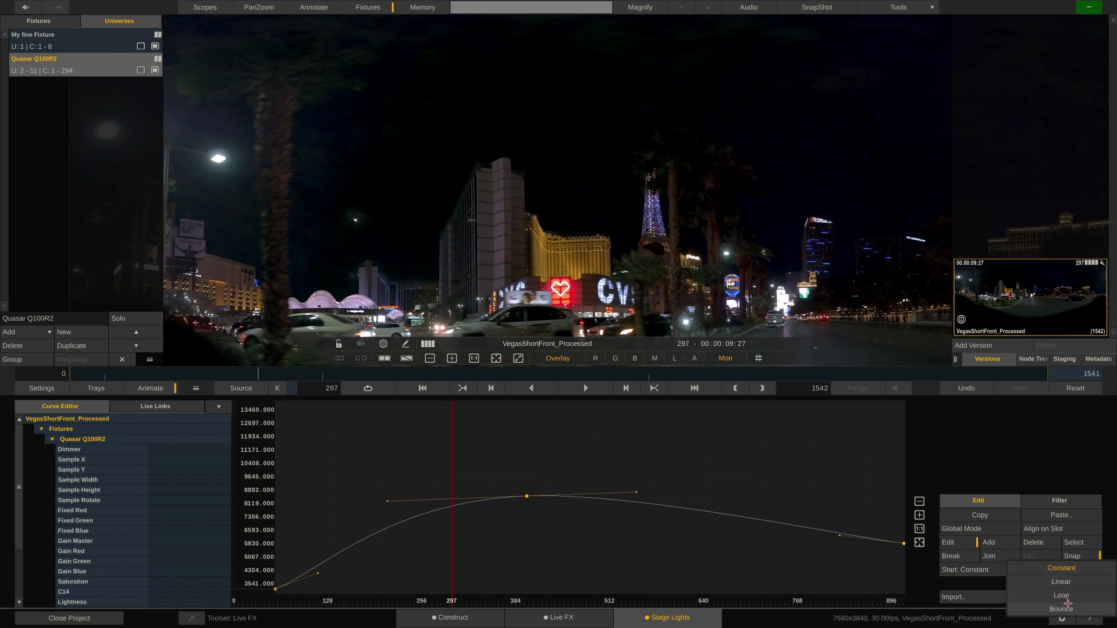
click(1030, 595)
scroll(584, 481, down, 3)
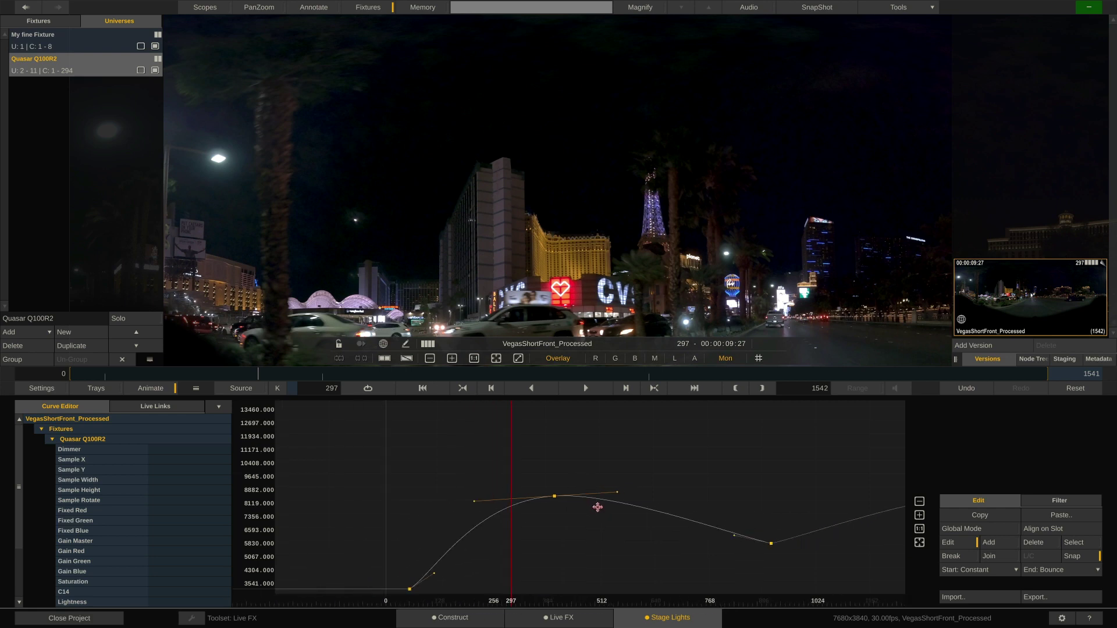
drag(675, 500, 539, 481)
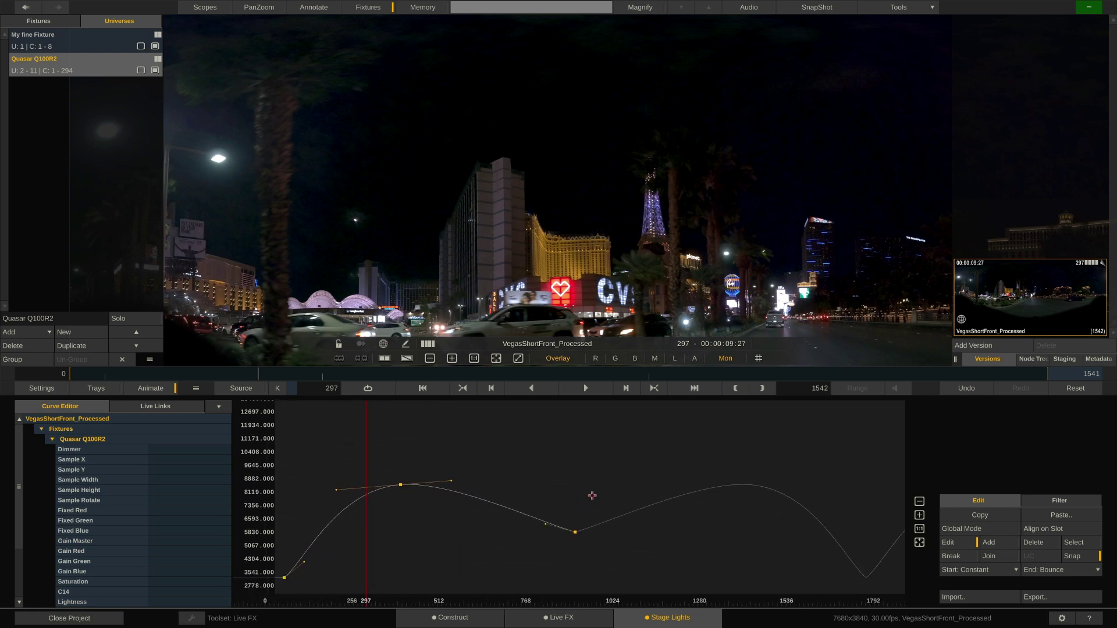
- In Global Mode, shift all keys slightly later and scale their values down
click(963, 534)
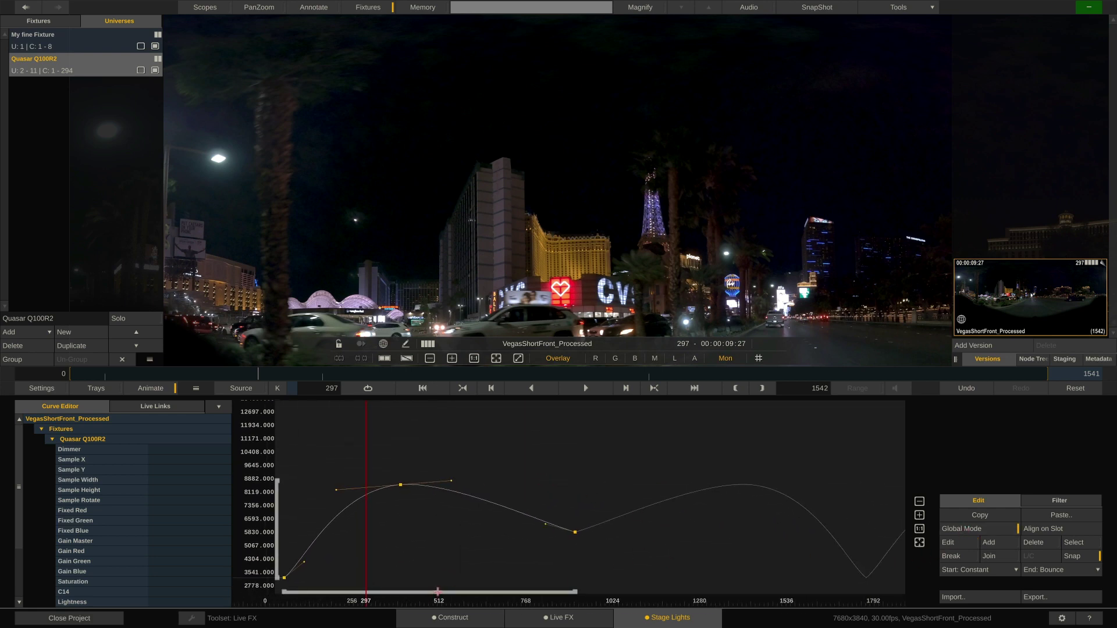
drag(577, 591, 532, 592)
mouse_move(278, 481)
mouse_down()
mouse_move(278, 464)
mouse_move(278, 489)
mouse_up()
- Close the curve editor, set fixture animation to Live, and inspect Dimmer live sources without linking
click(153, 387)
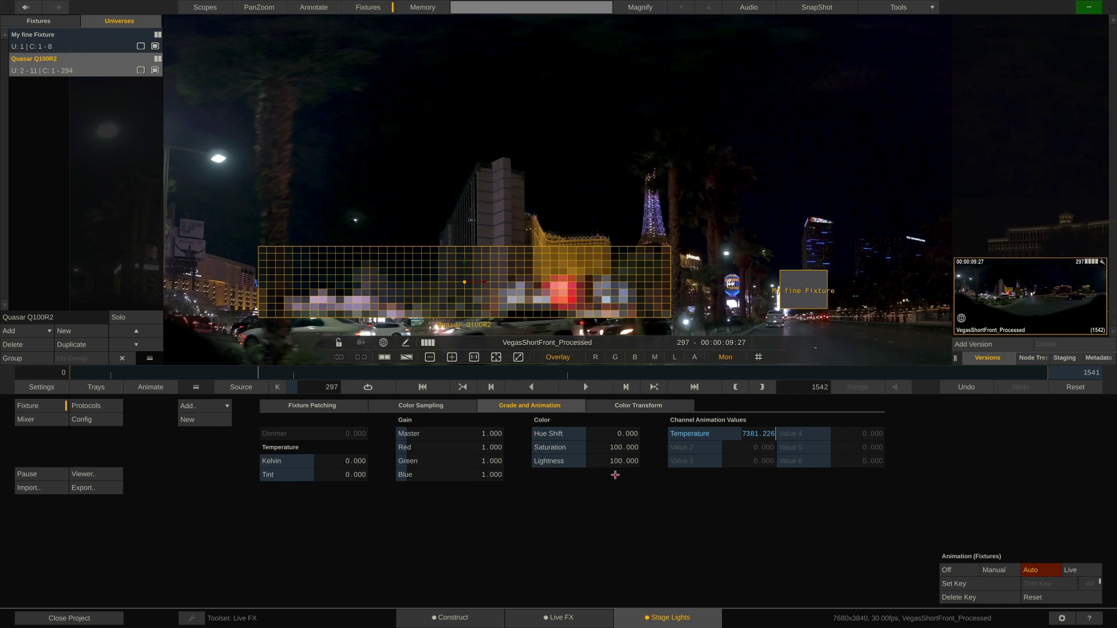
click(1073, 571)
click(961, 585)
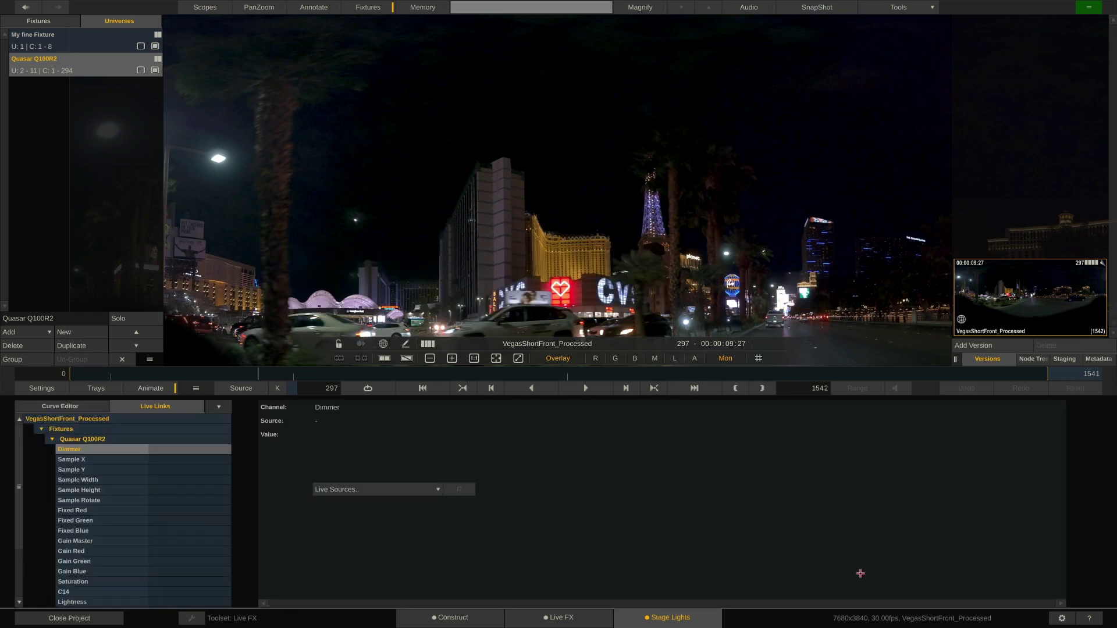
click(412, 488)
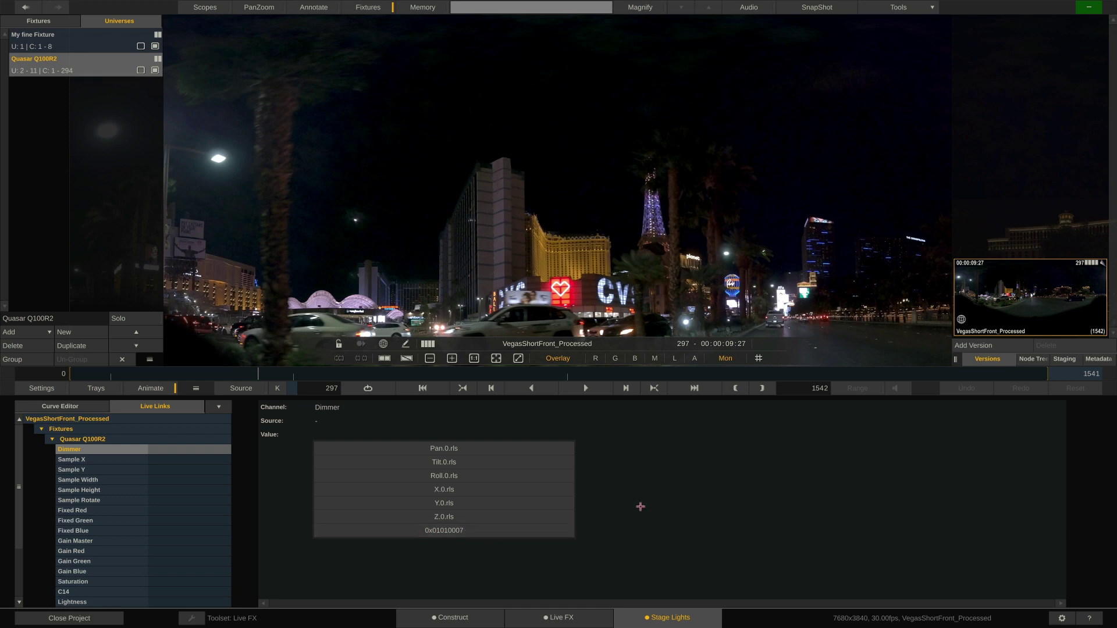
click(628, 459)
click(151, 388)
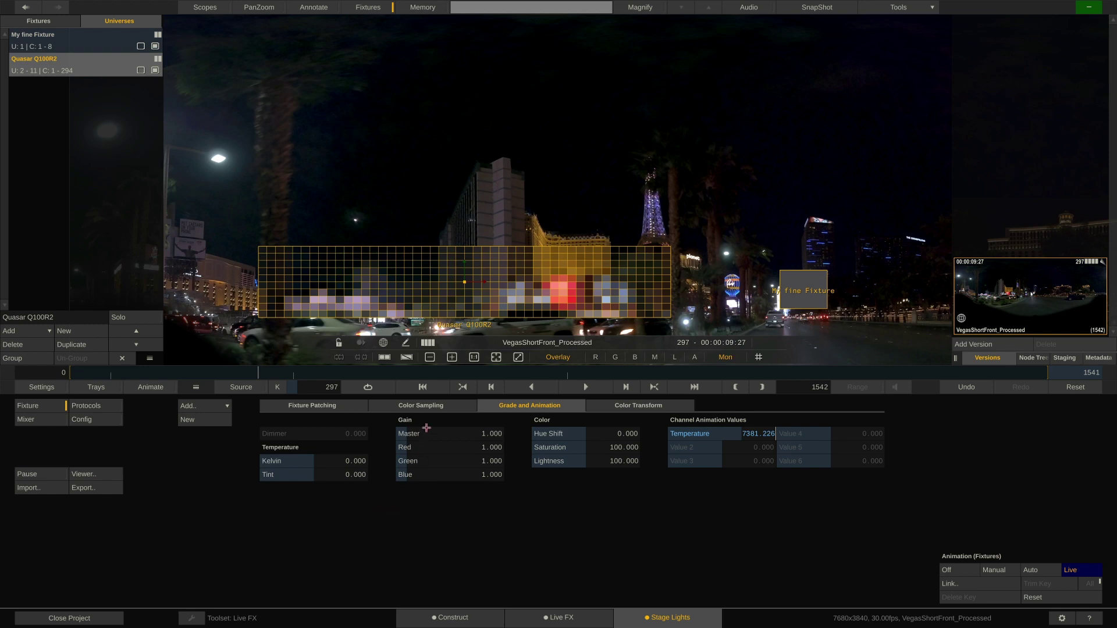
- On the Color Sampling page, set fixture animation to Auto and move to frame 381
click(431, 405)
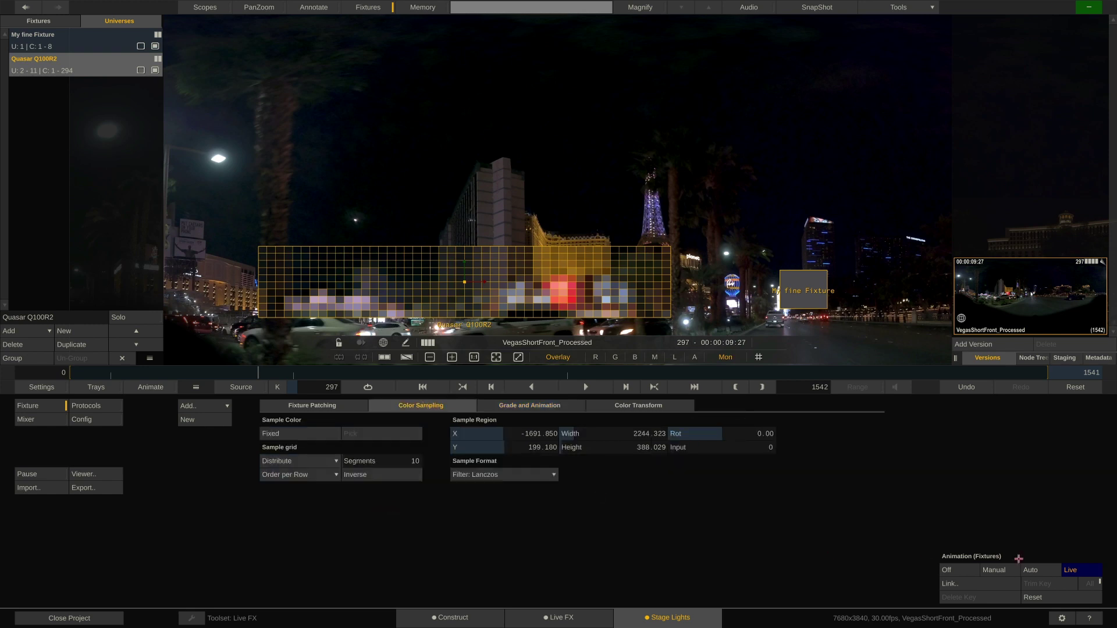
click(1034, 571)
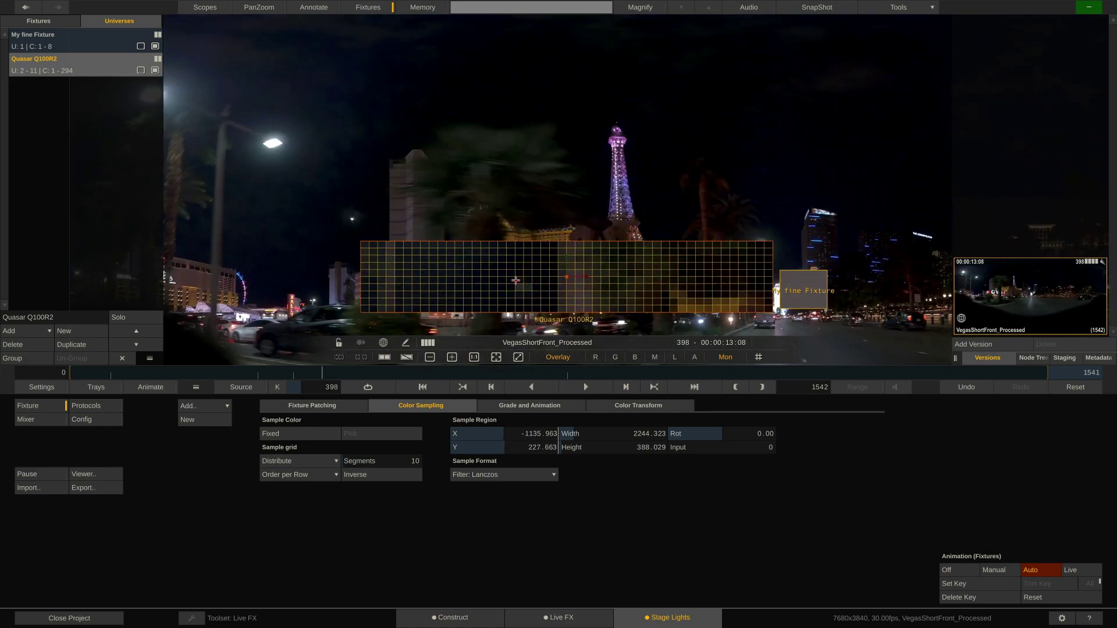
click(279, 373)
drag(280, 373, 311, 373)
- Use a Fixed colour with red 0.1484, move to frame 416, and turn animation Off
click(317, 436)
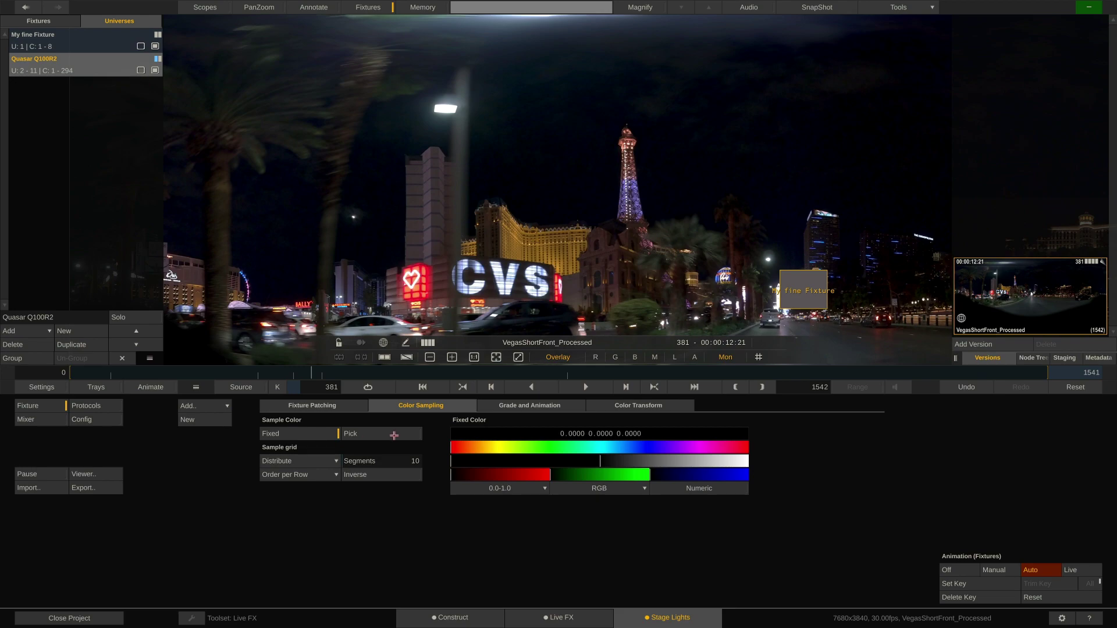
drag(519, 471, 465, 472)
click(302, 373)
drag(302, 373, 339, 372)
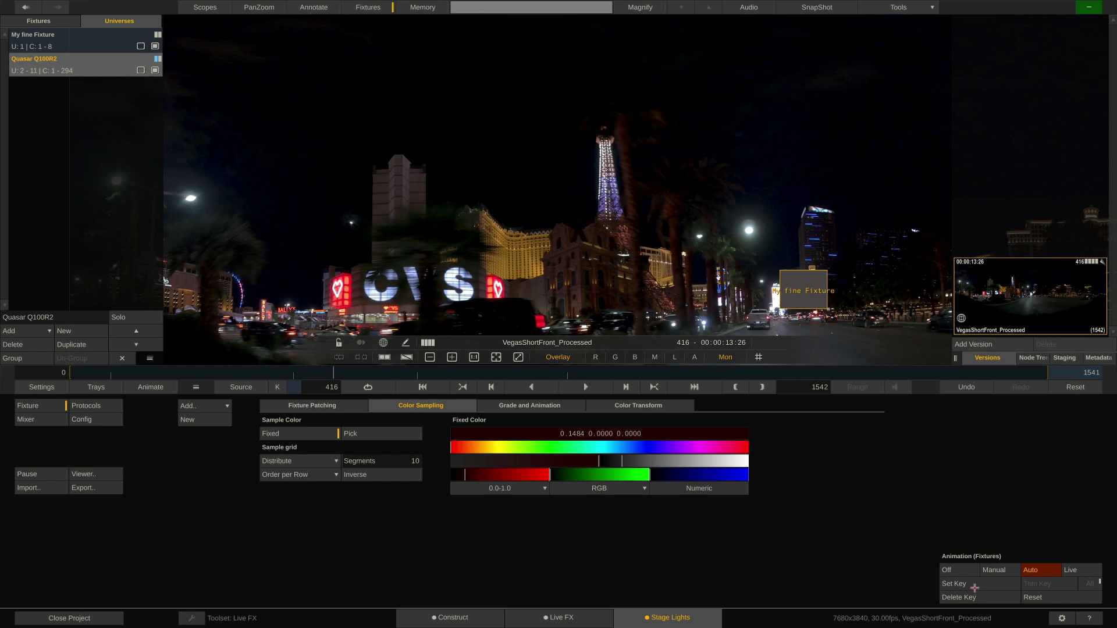
click(1033, 598)
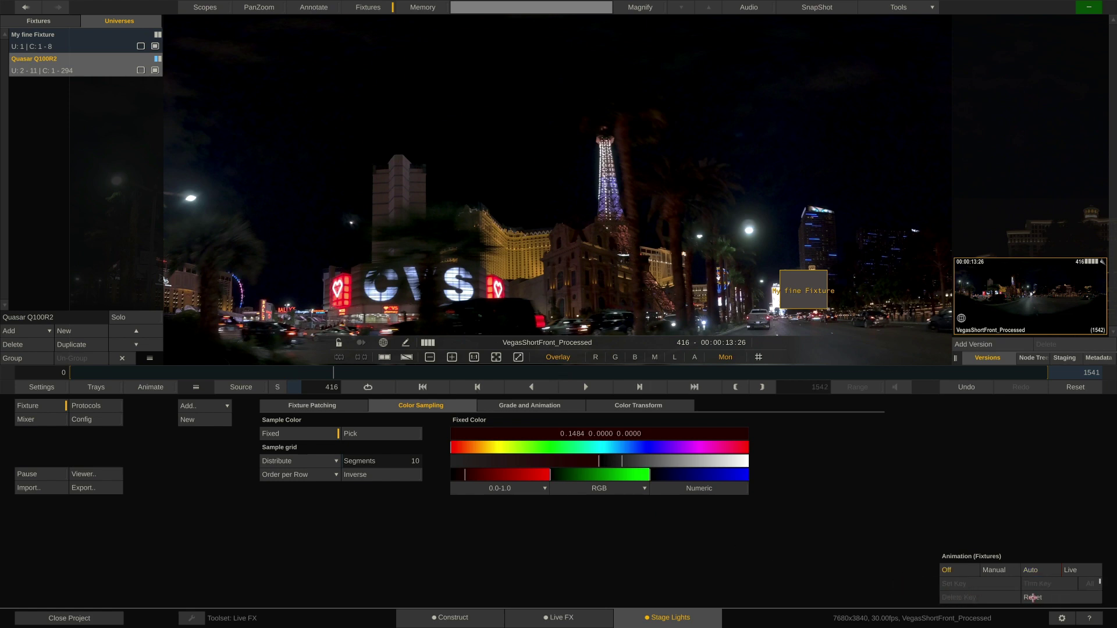
- Switch back to image sampling, drag the Quasar grid left to X -1694.818, and fit the frame
click(1090, 620)
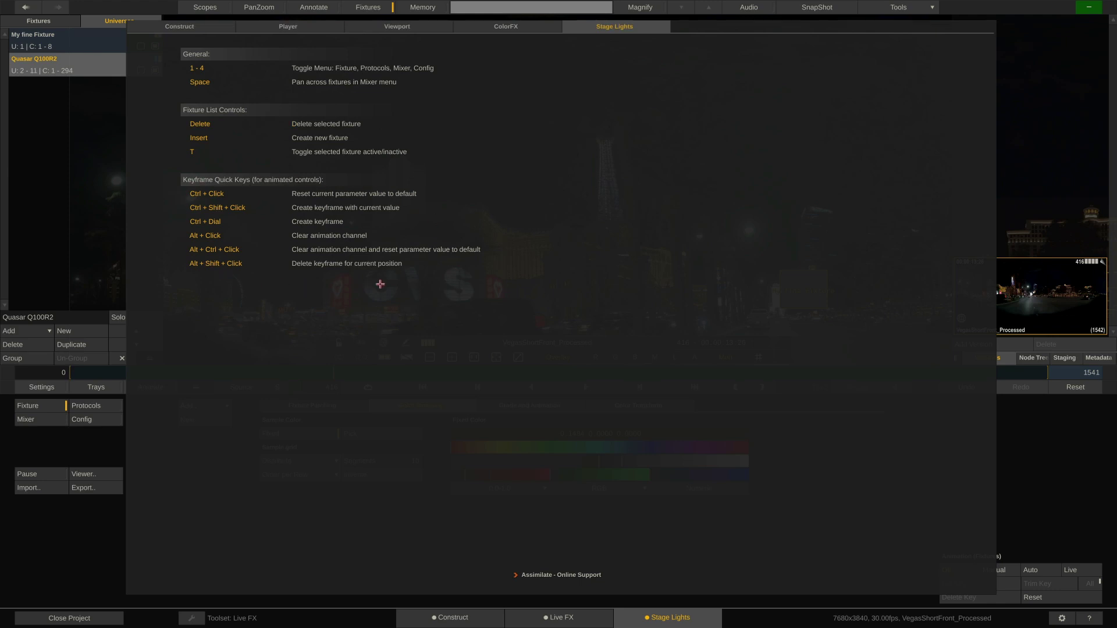
click(1041, 430)
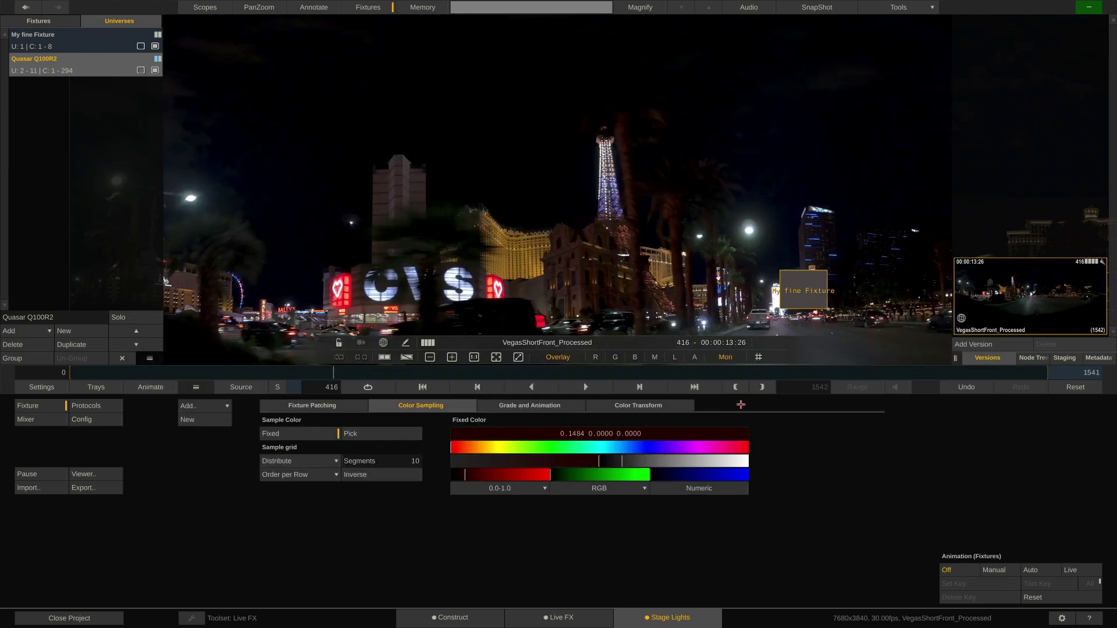
click(327, 434)
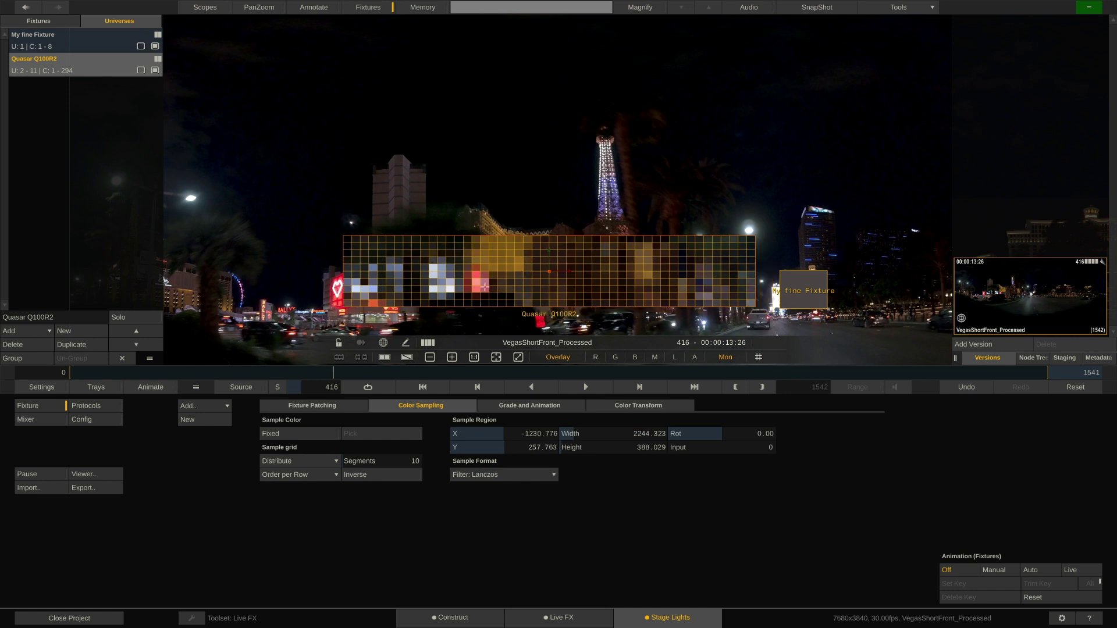
drag(485, 286, 399, 283)
key(f)
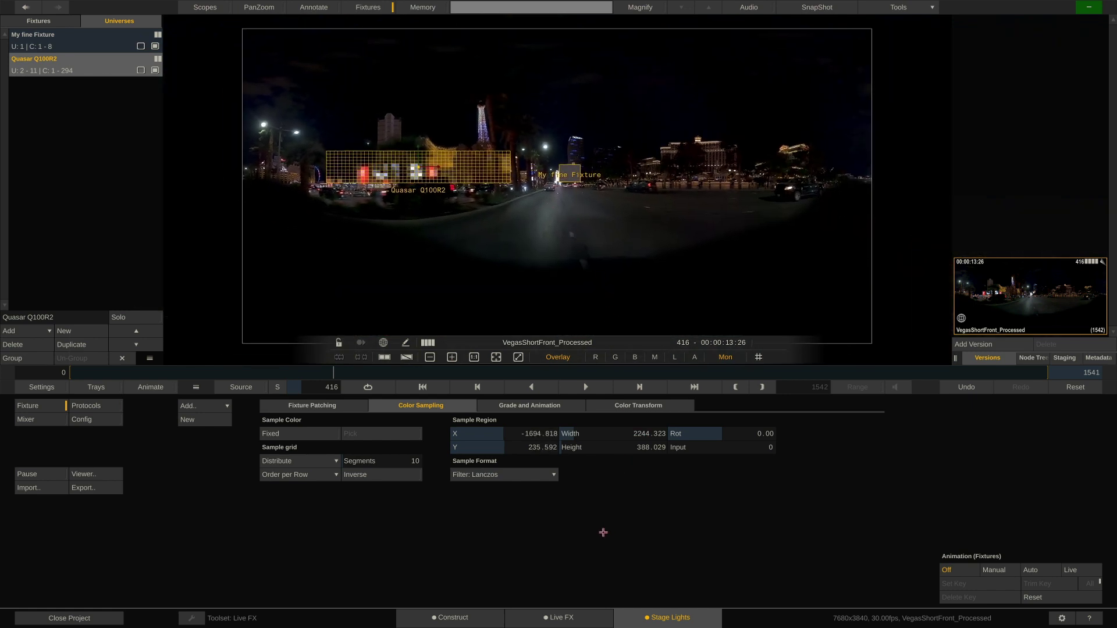
- In Live FX Numeric with Auto keying, key Gamma Master at 0.631, then 1.445 later
click(562, 619)
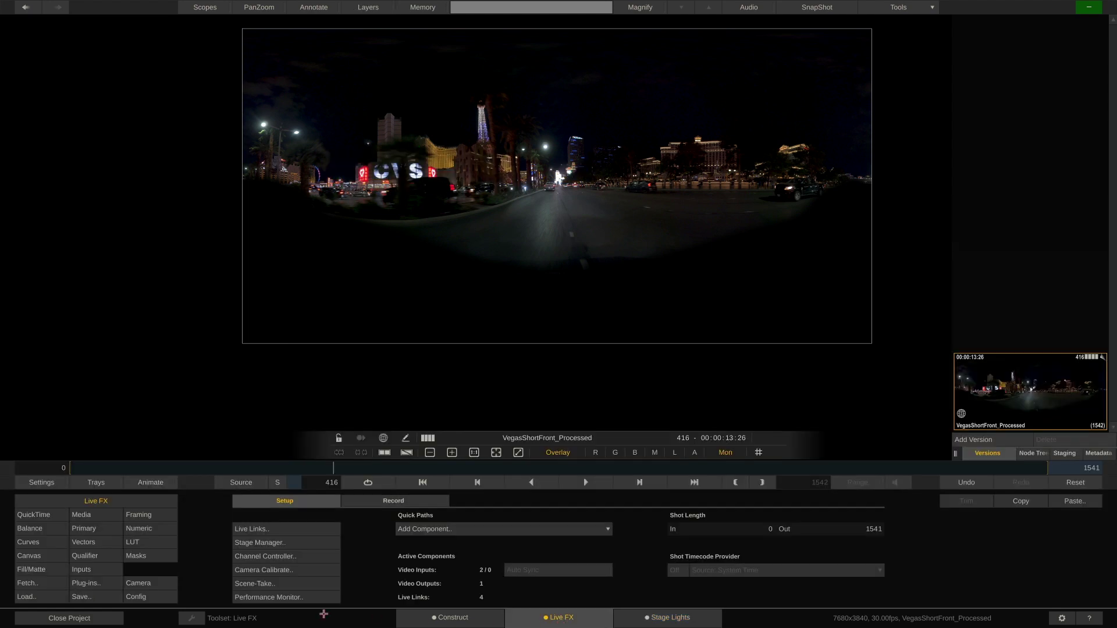
click(147, 526)
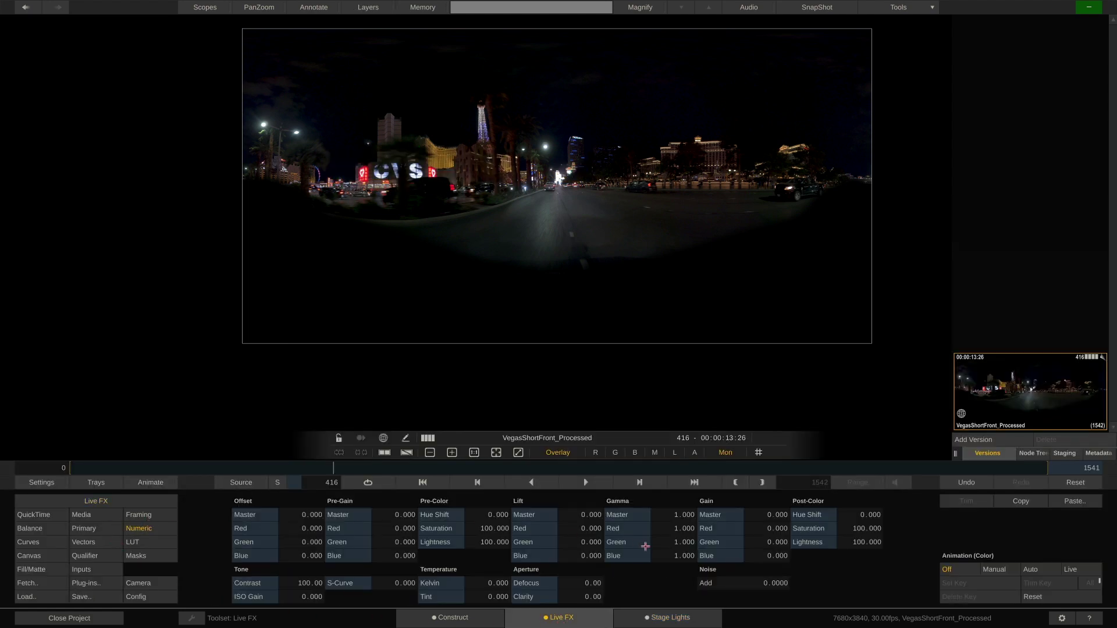
click(1034, 568)
drag(682, 515, 679, 571)
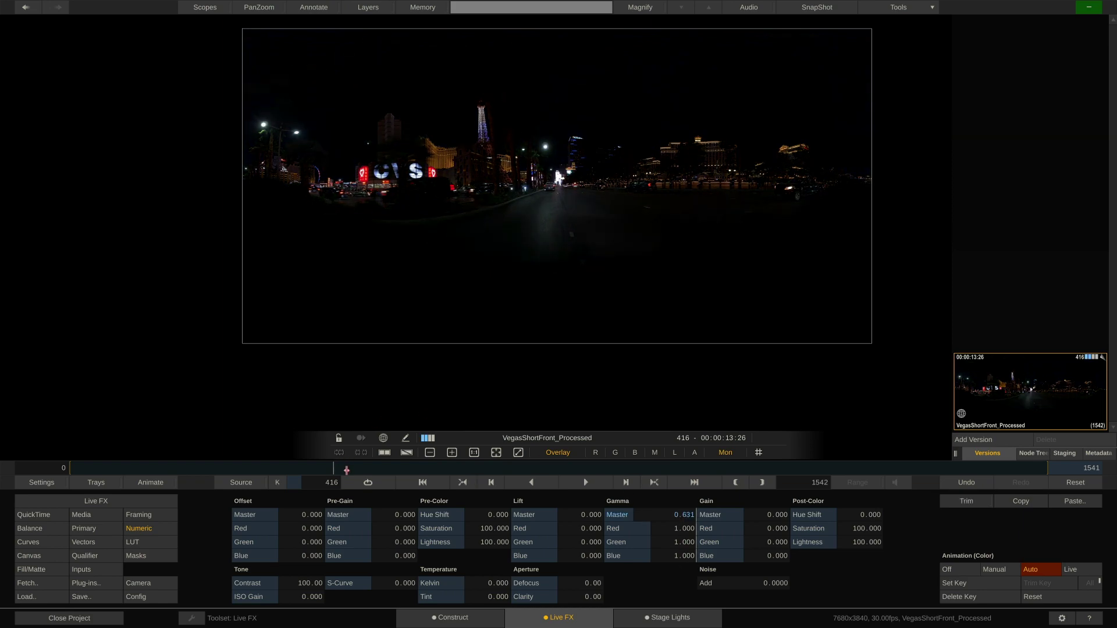
drag(347, 469, 606, 482)
drag(676, 517, 662, 394)
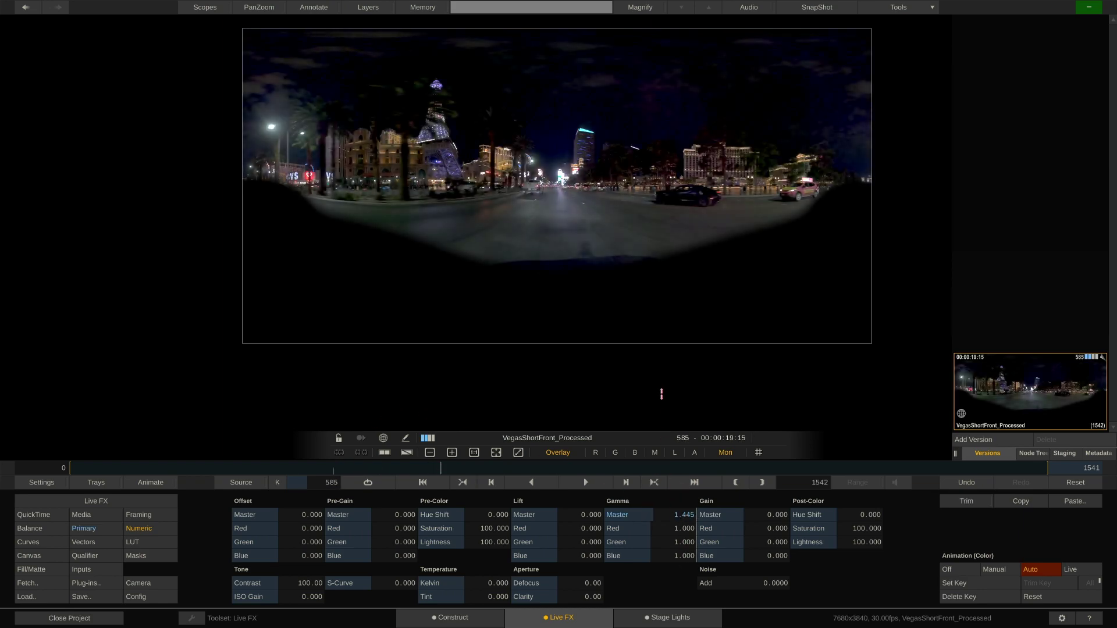
- Scrub through the shot to check the gamma change, then return to Stage Lights near frame 492
mouse_move(441, 469)
mouse_down()
mouse_move(410, 468)
mouse_move(435, 467)
mouse_up()
drag(577, 167, 573, 208)
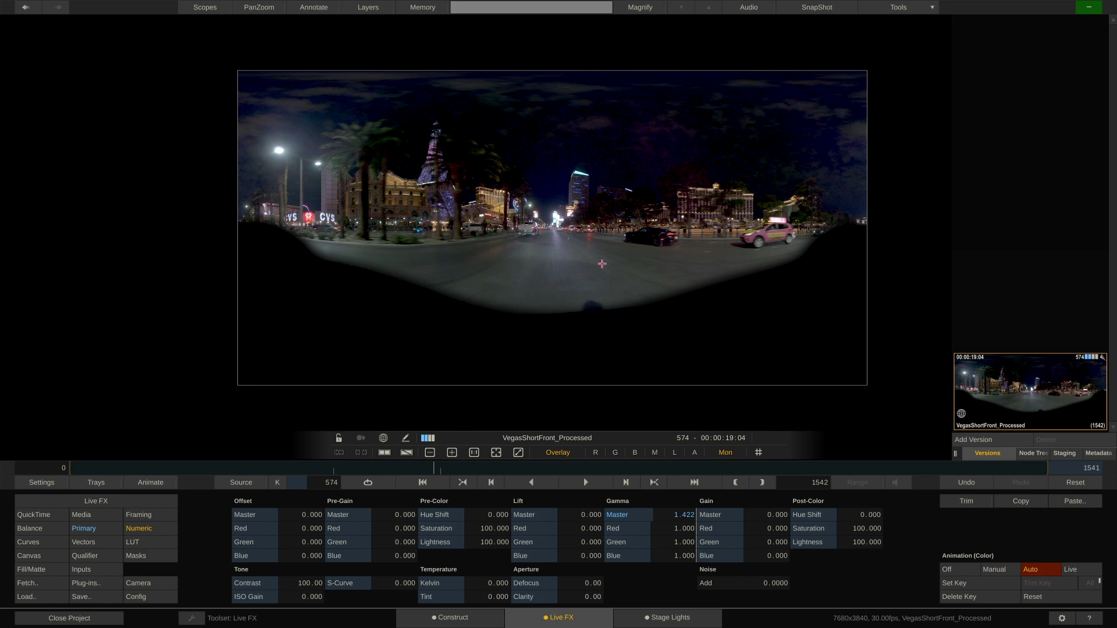
mouse_move(434, 468)
mouse_down()
mouse_move(330, 471)
mouse_move(412, 468)
mouse_up()
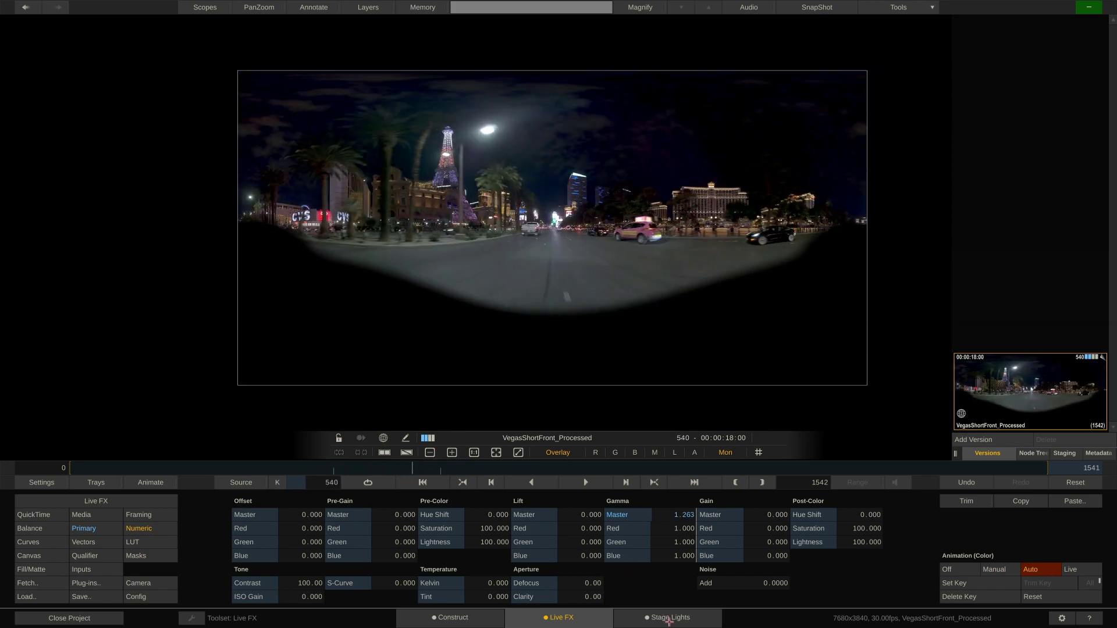
click(669, 618)
drag(413, 373, 342, 360)
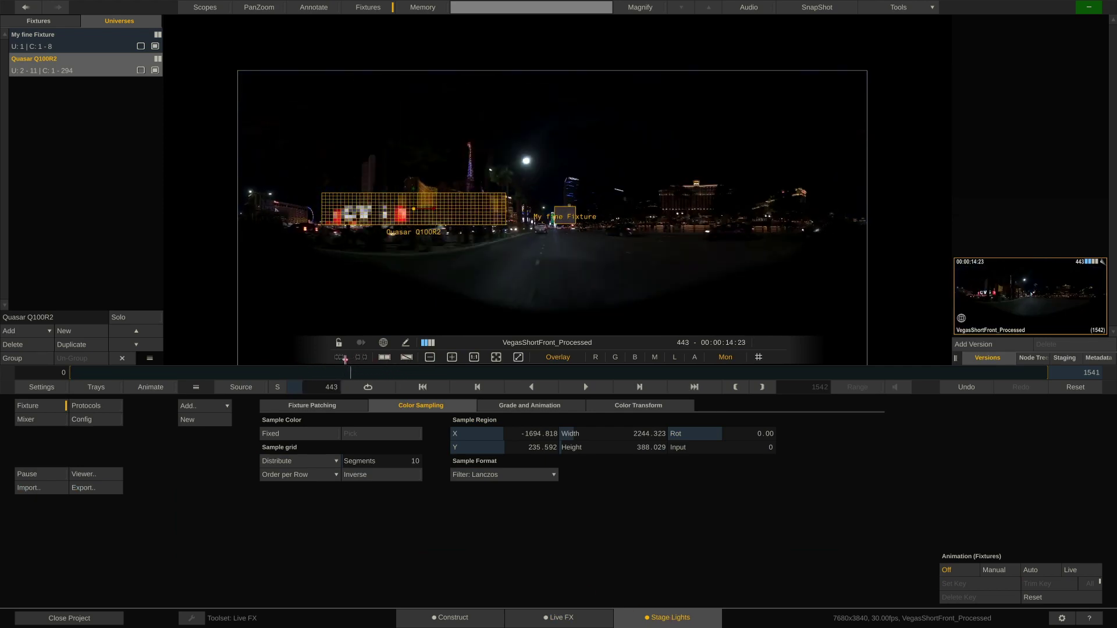